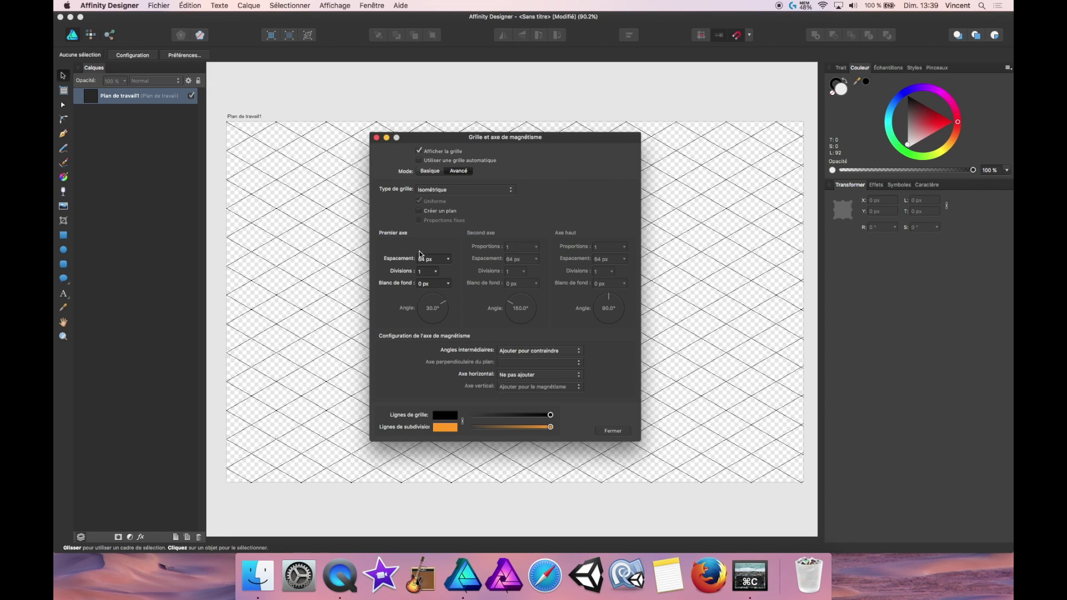
Try a 5 px spacing for the isometric grid
click(438, 263)
text(5)
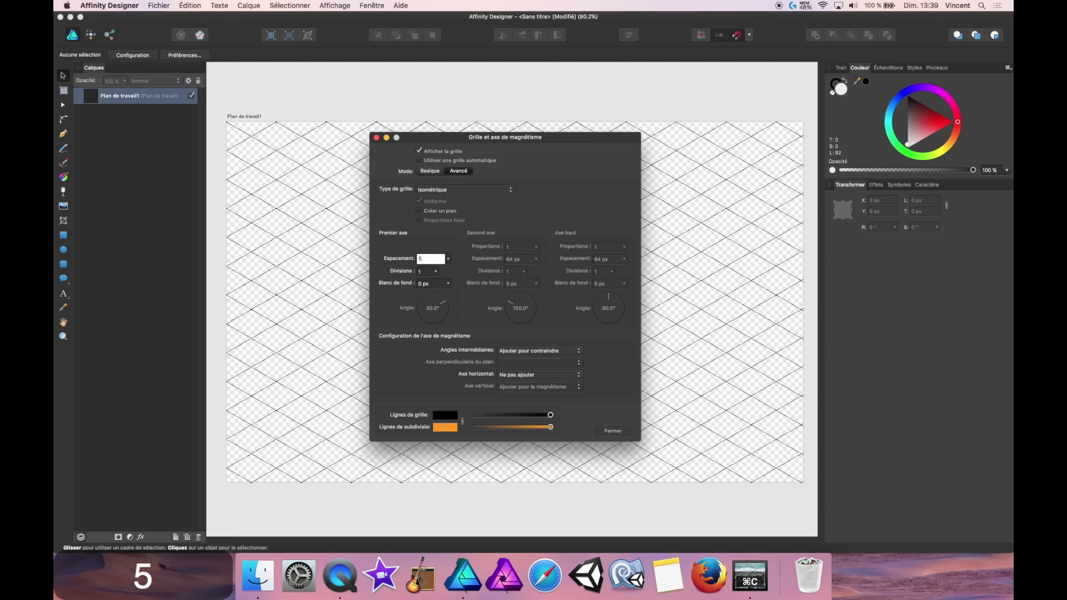
key(Return)
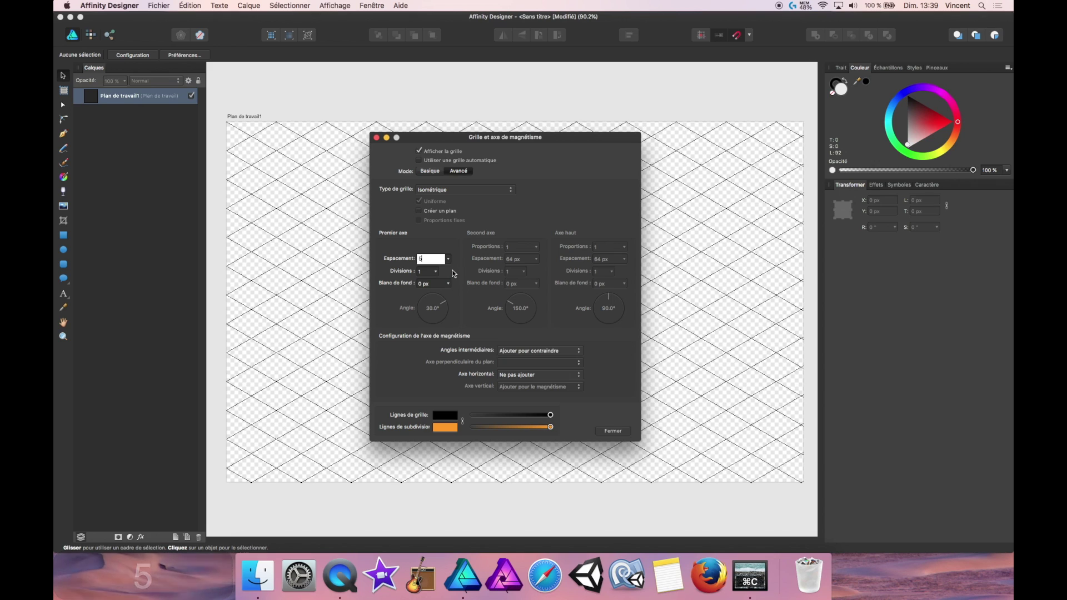
Set the isometric grid spacing to 10 px and close the grid settings
click(440, 259)
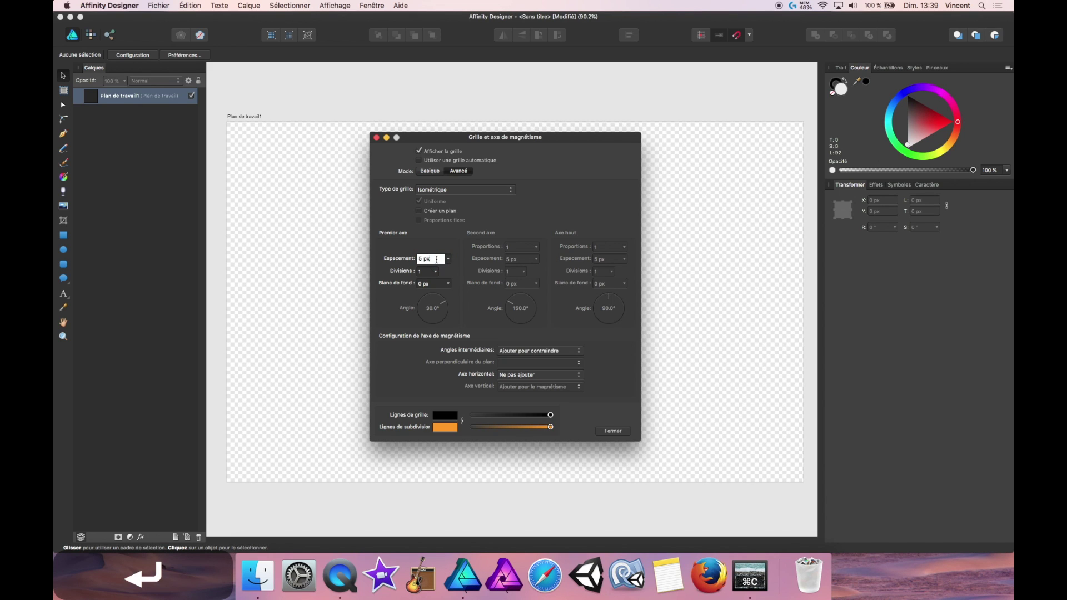
text(10)
key(Return)
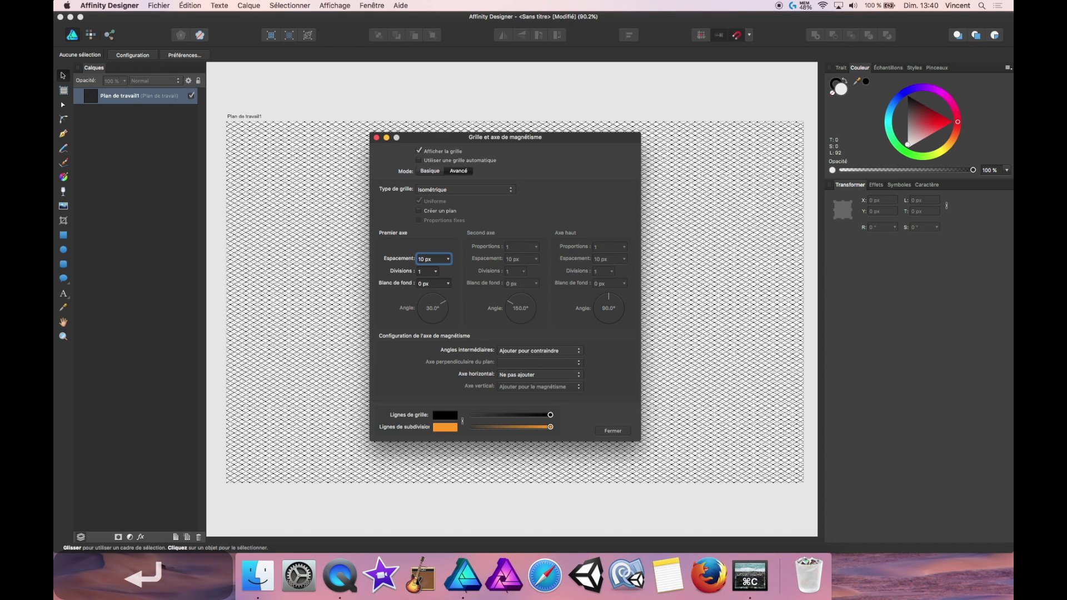
click(617, 431)
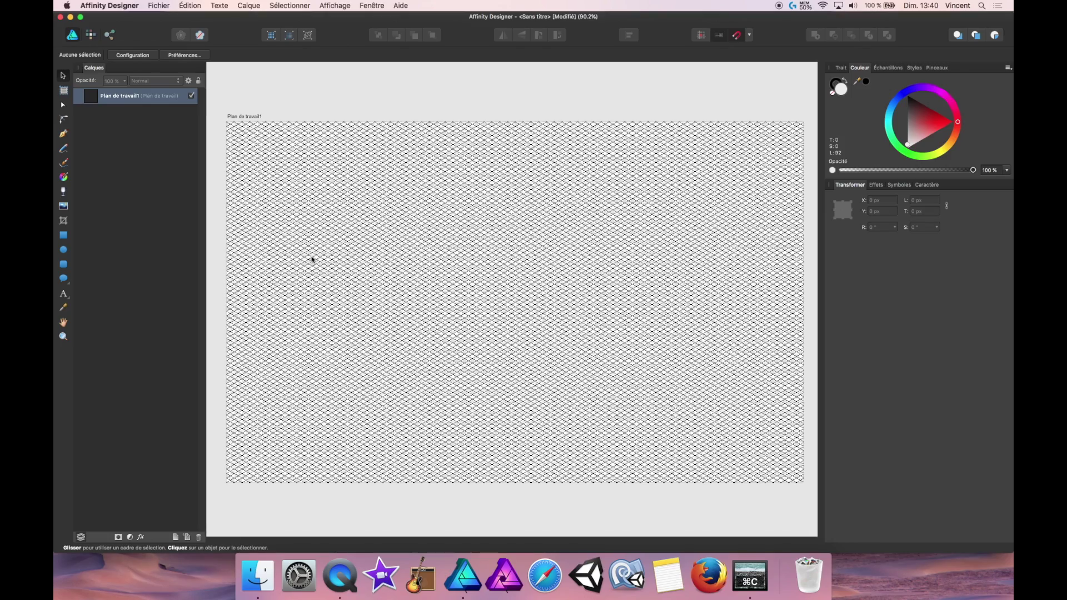
Examine the isometric grid cells up close around the artboard's upper-left corner
key(alt)
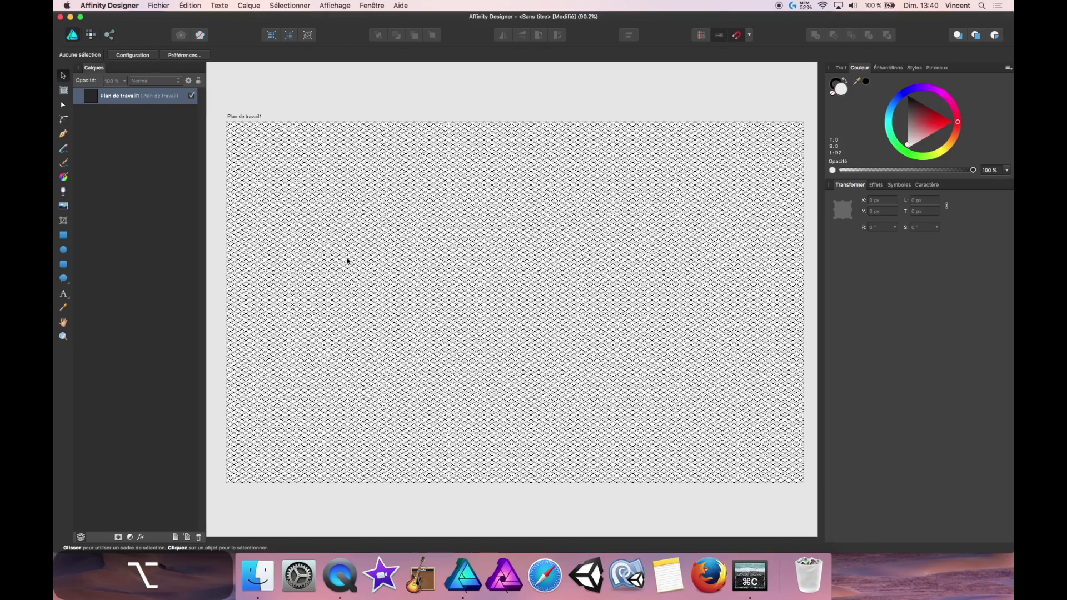
scroll(348, 260, up, 2)
scroll(347, 261, up, 3)
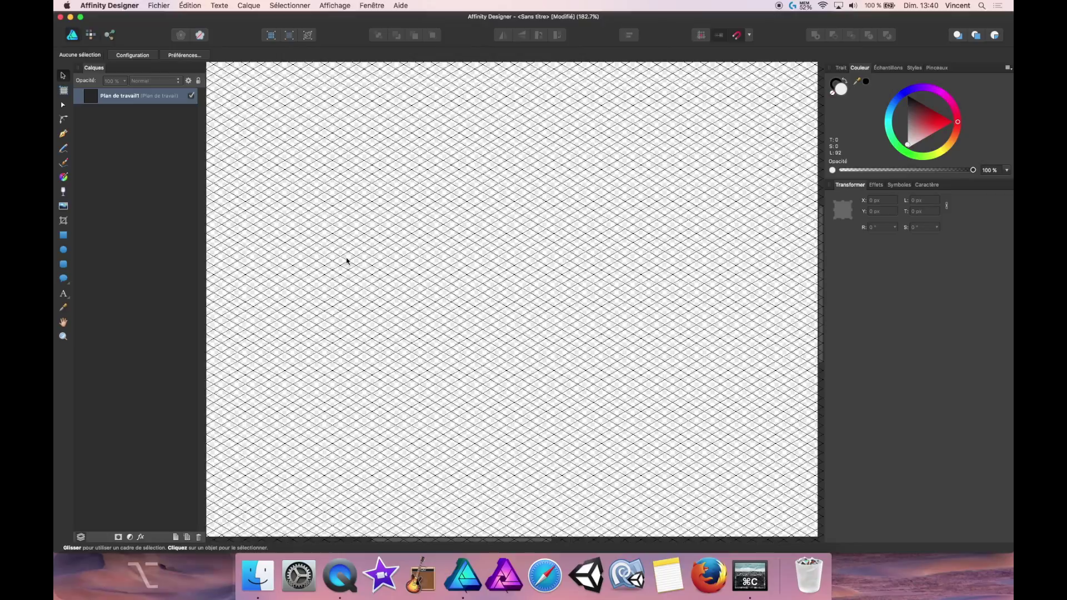
key(space)
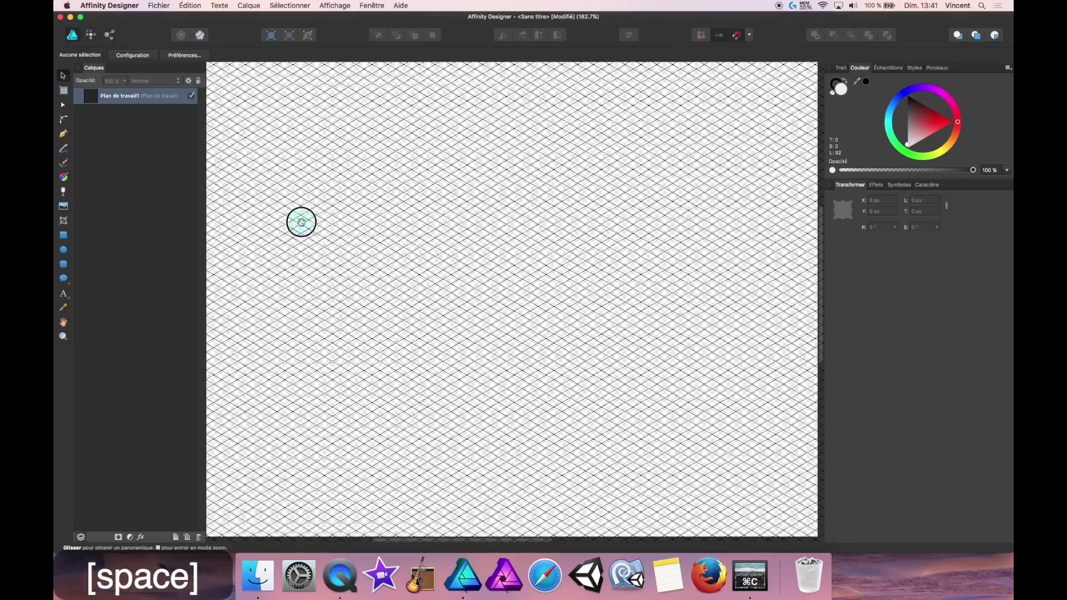
drag(300, 222, 514, 368)
scroll(502, 367, up, 3)
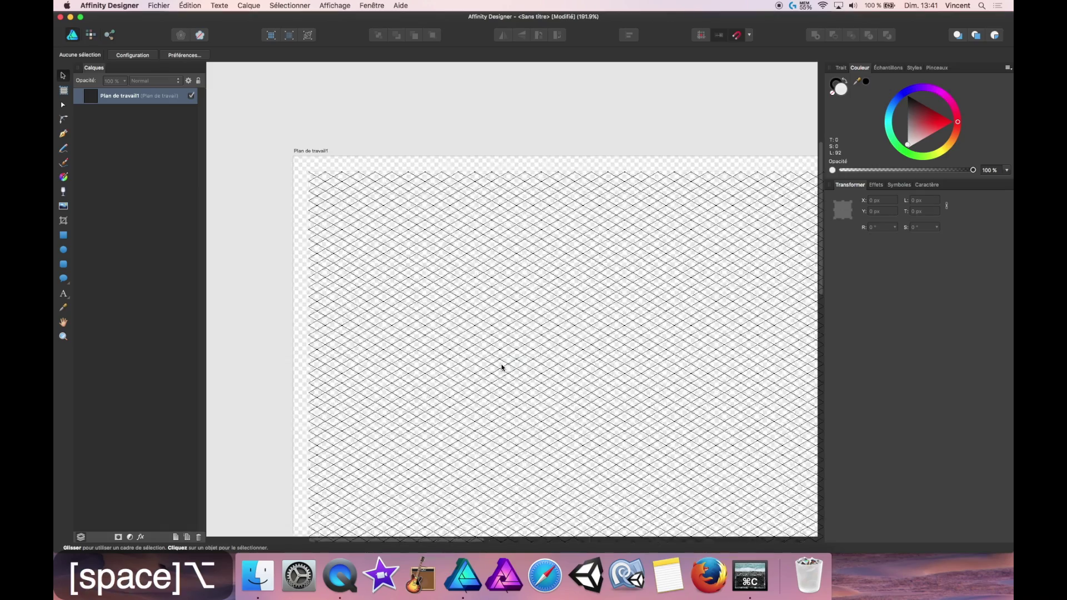
key(space)
drag(409, 298, 454, 316)
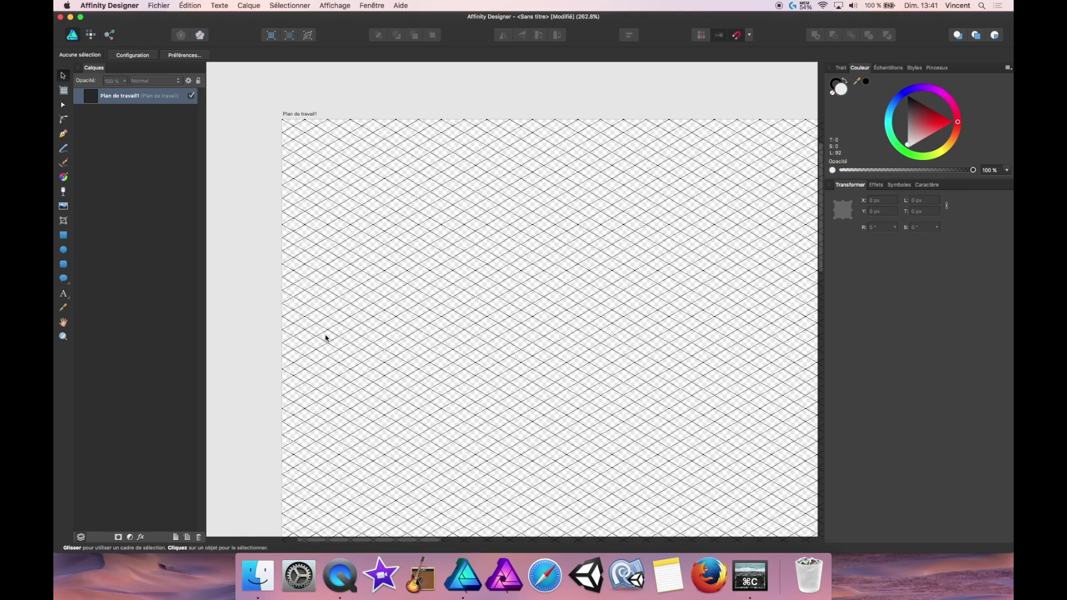
key(alt)
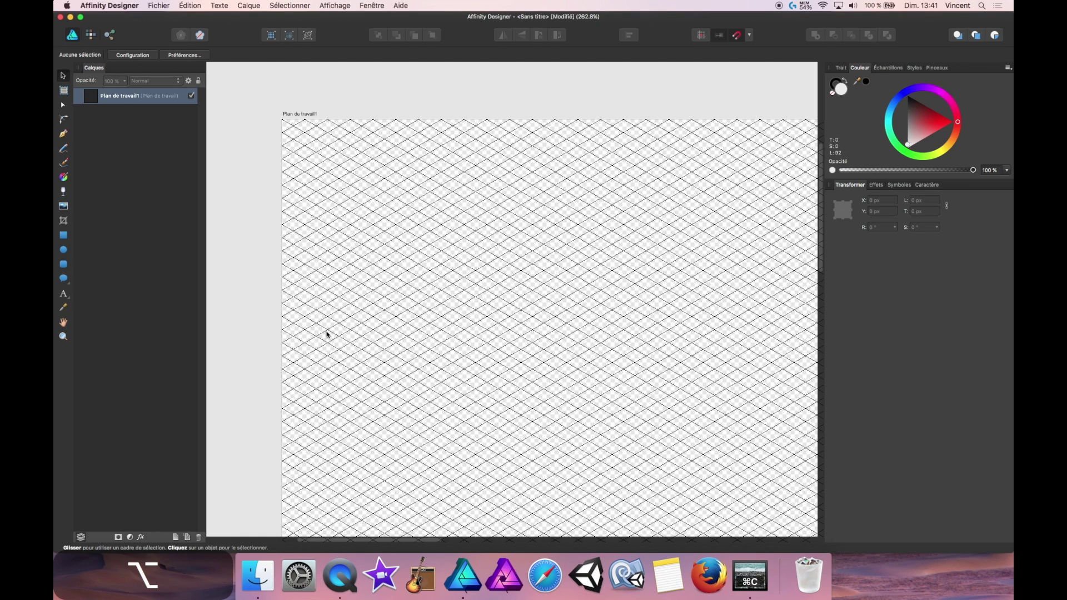
scroll(327, 334, up, 5)
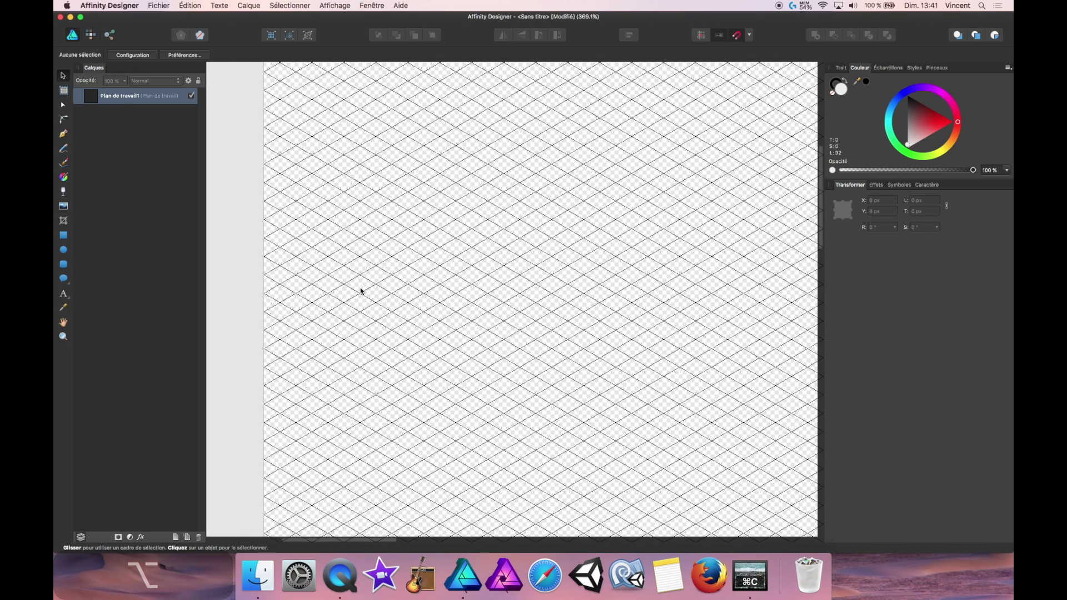
key(space)
drag(352, 219, 377, 302)
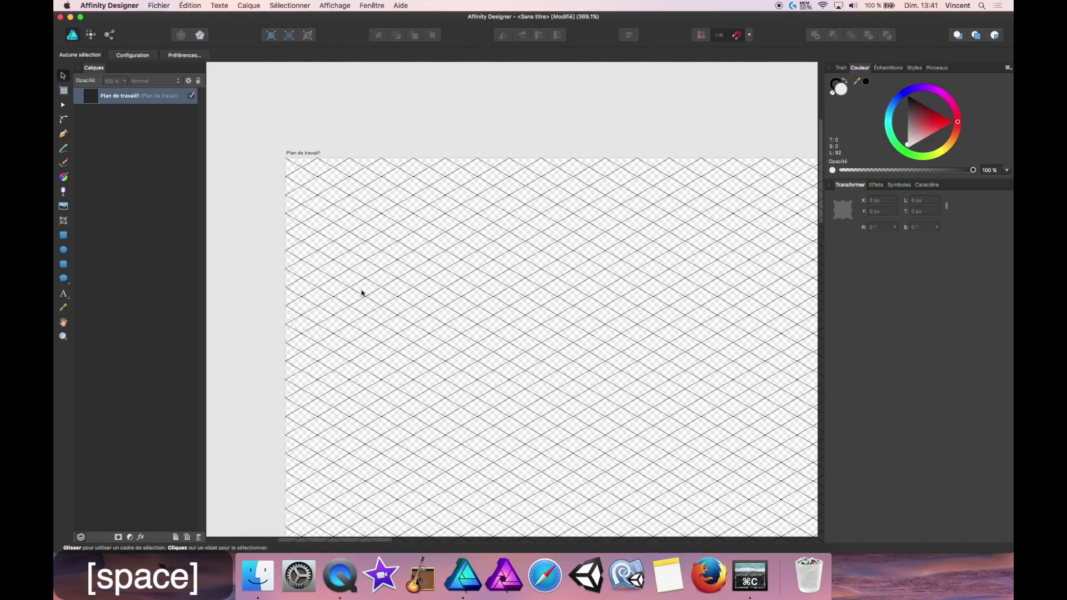
Draw the cube's right face with the Pen tool as a closed, grid-snapped parallelogram starting at about X 34.6 px, Y 20 px
click(64, 134)
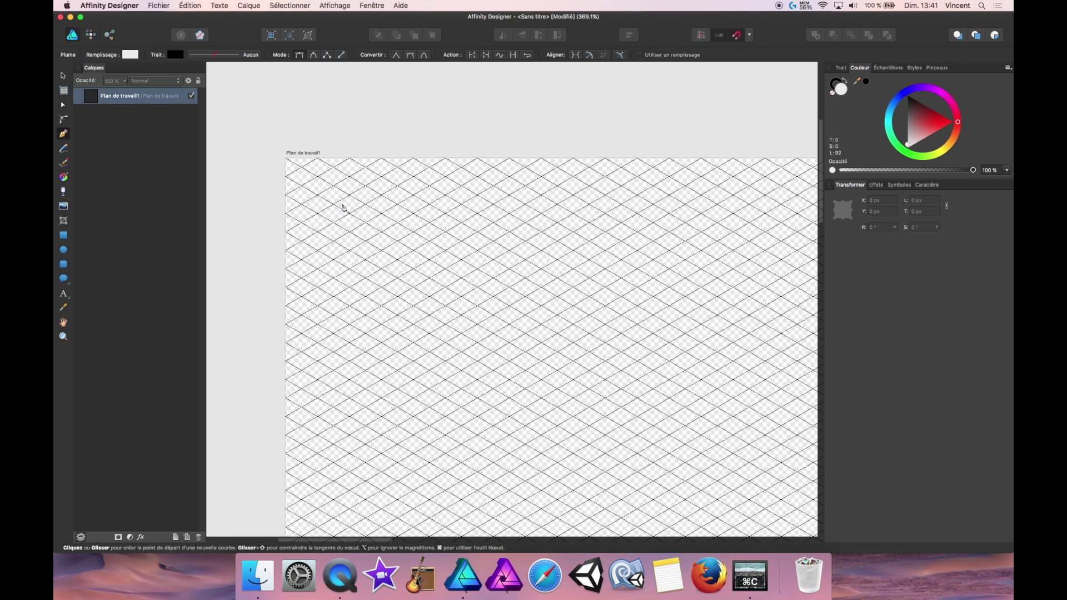
scroll(358, 218, up, 5)
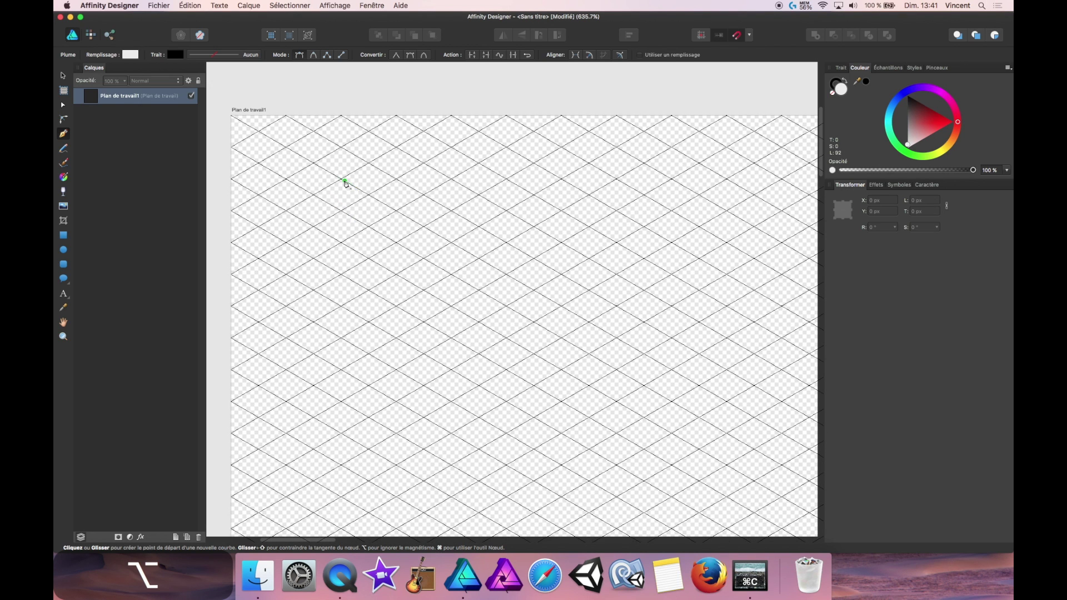
click(341, 179)
click(369, 162)
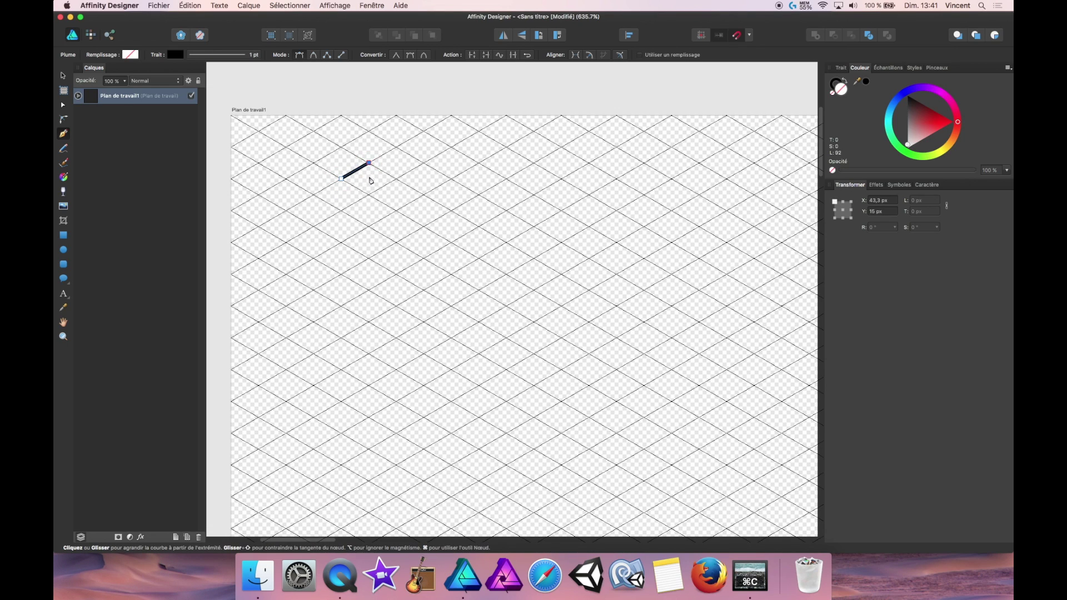
click(369, 194)
click(342, 211)
click(342, 180)
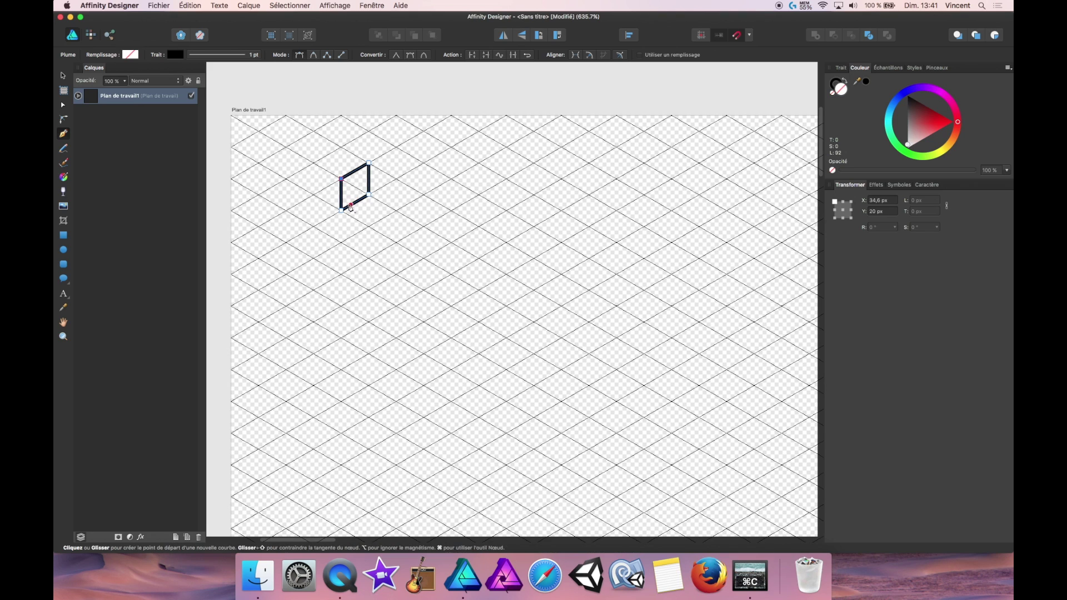
Fill the right face with an orange from the PANTONE Goe coated swatches and leave it without an outline
scroll(354, 224, up, 1)
scroll(355, 224, up, 3)
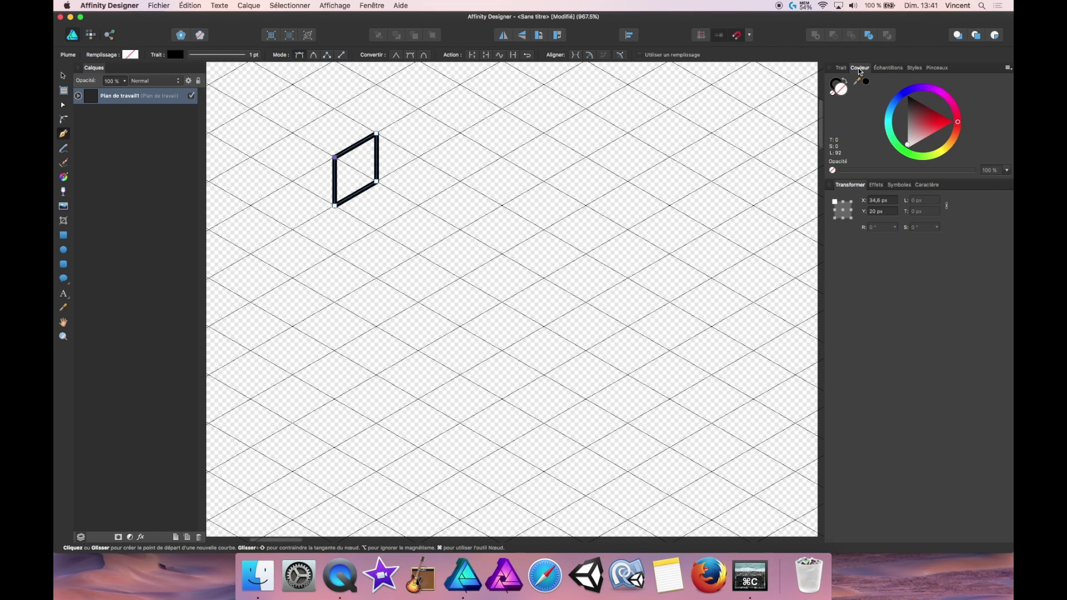
click(887, 69)
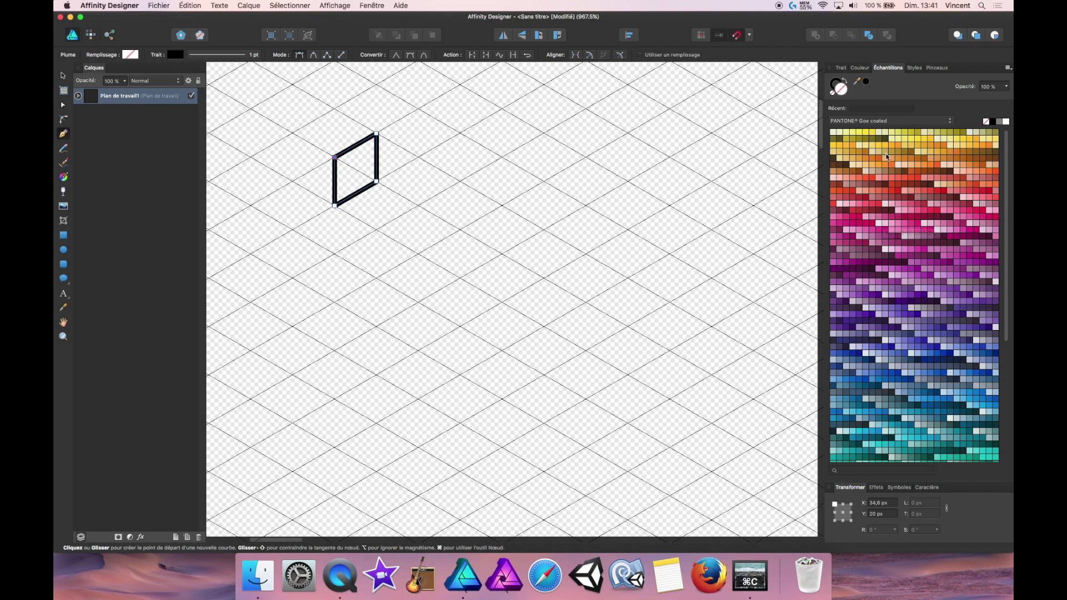
click(900, 149)
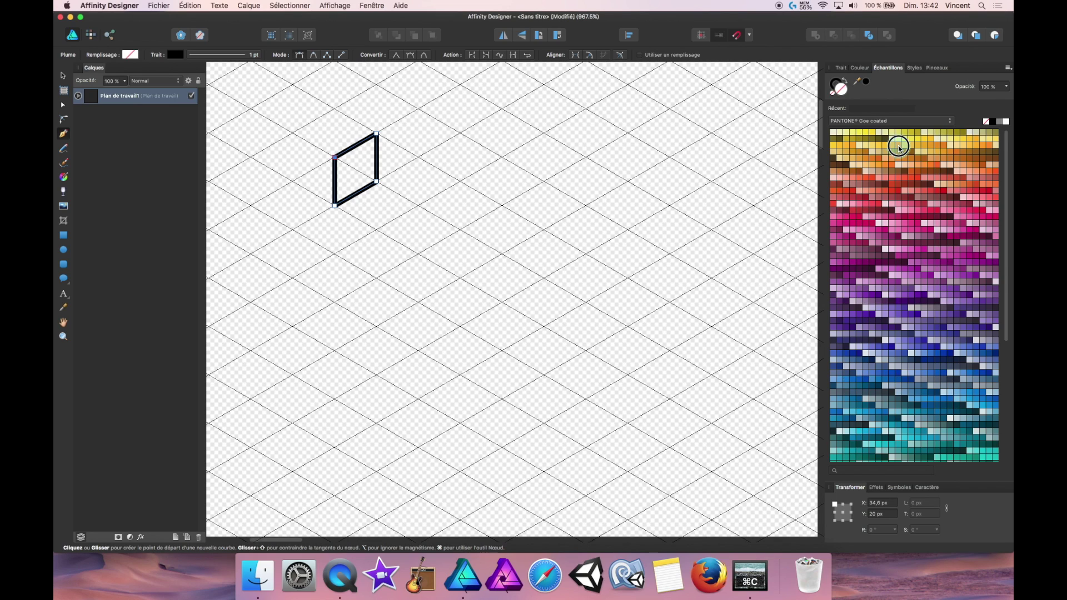
click(836, 88)
click(834, 94)
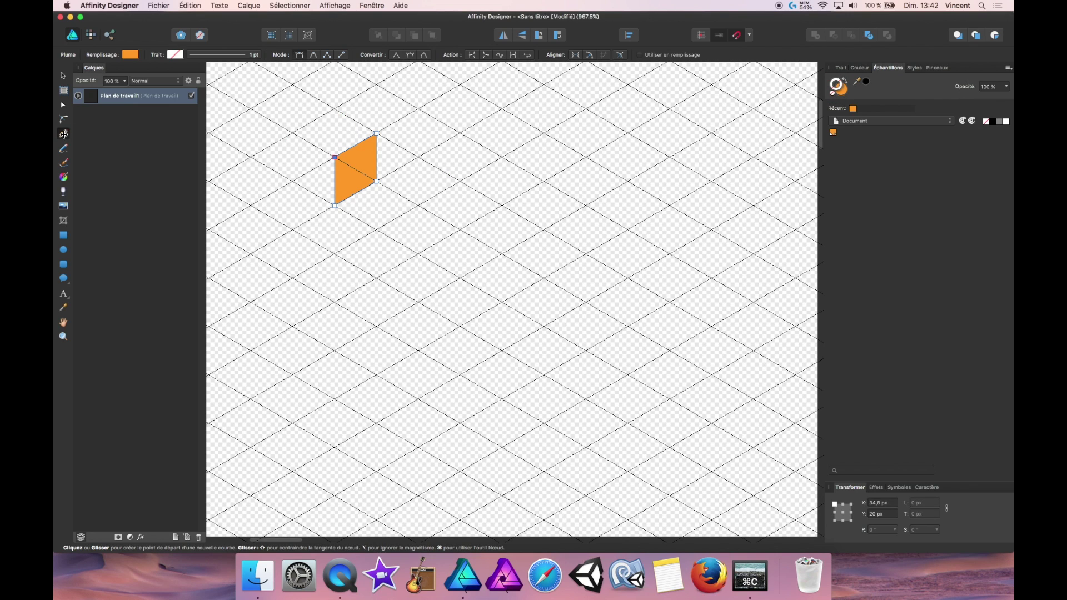
Draw the cube's top face as a closed, grid-snapped rhombus sharing the upper edge of the orange face
click(334, 158)
click(334, 109)
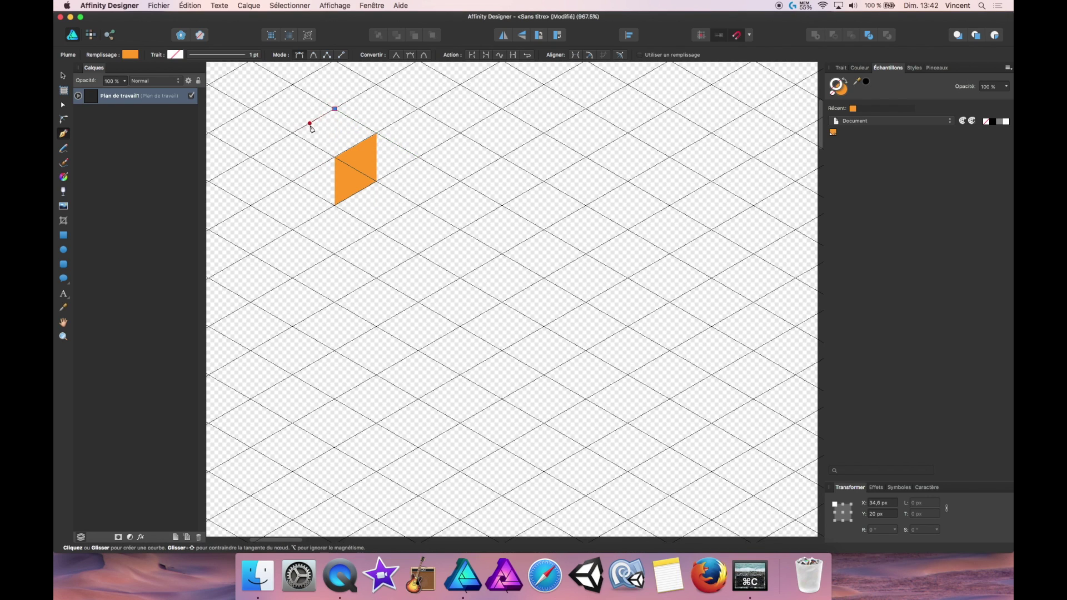
click(293, 134)
click(335, 158)
click(376, 133)
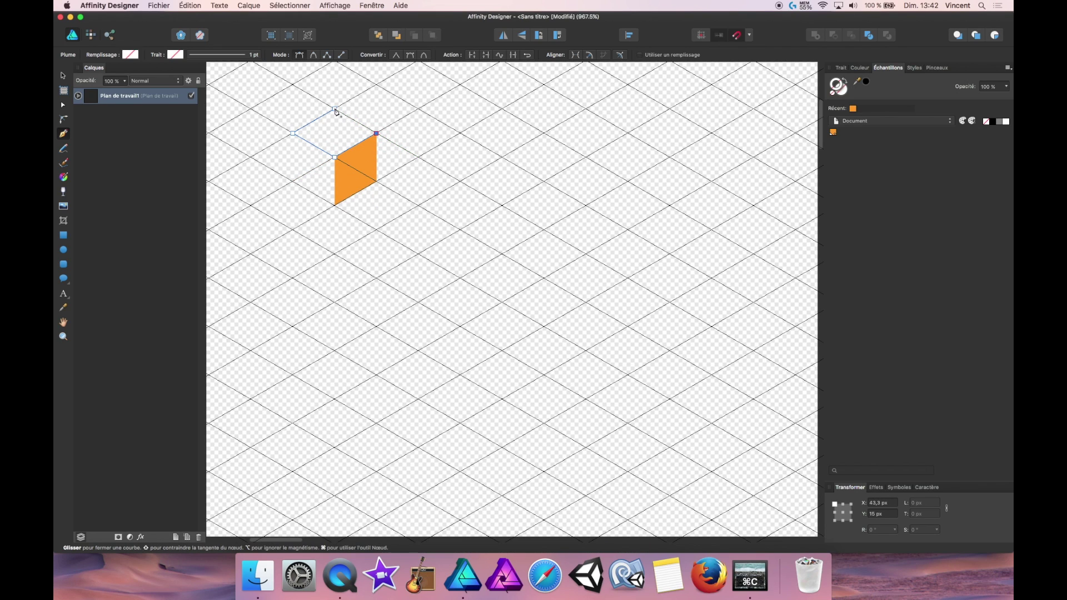
click(335, 108)
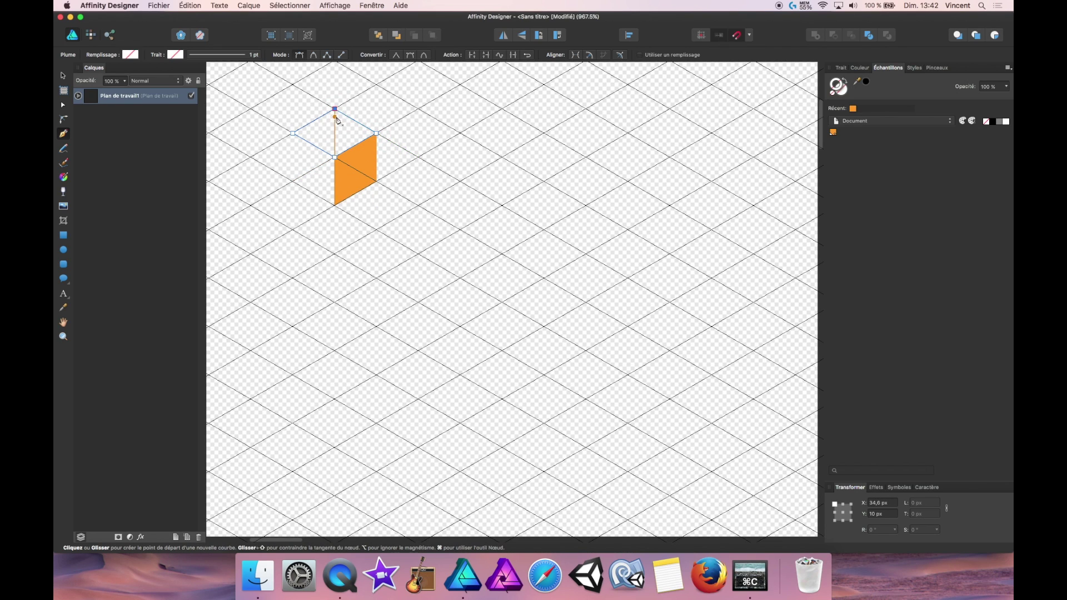
Fill the top face with a yellow from the PANTONE GoeBridge coated swatches and leave it without an outline
click(865, 121)
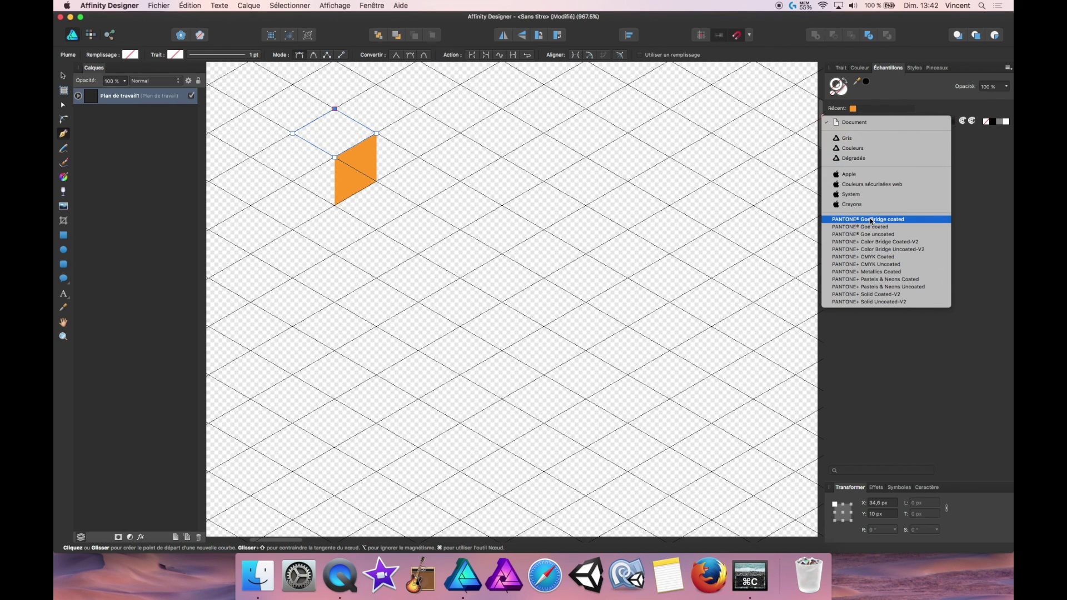
key(Escape)
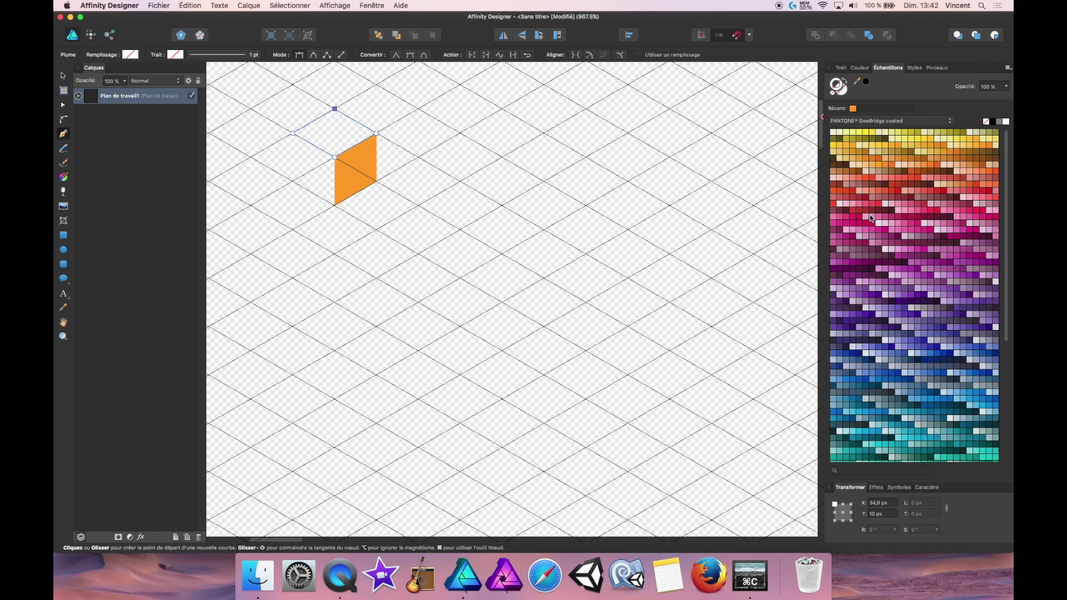
click(879, 144)
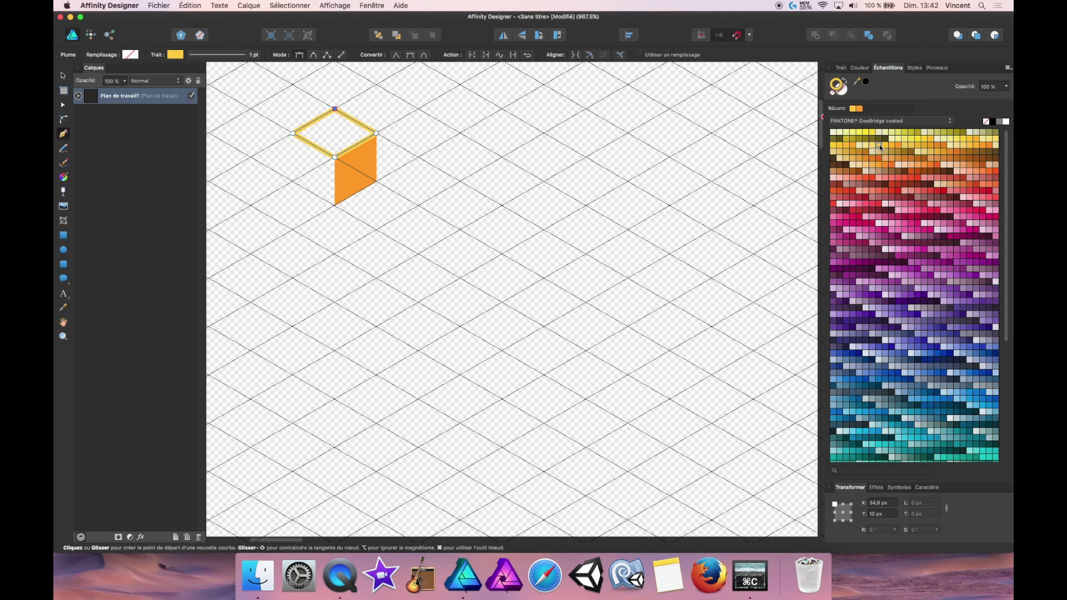
click(847, 82)
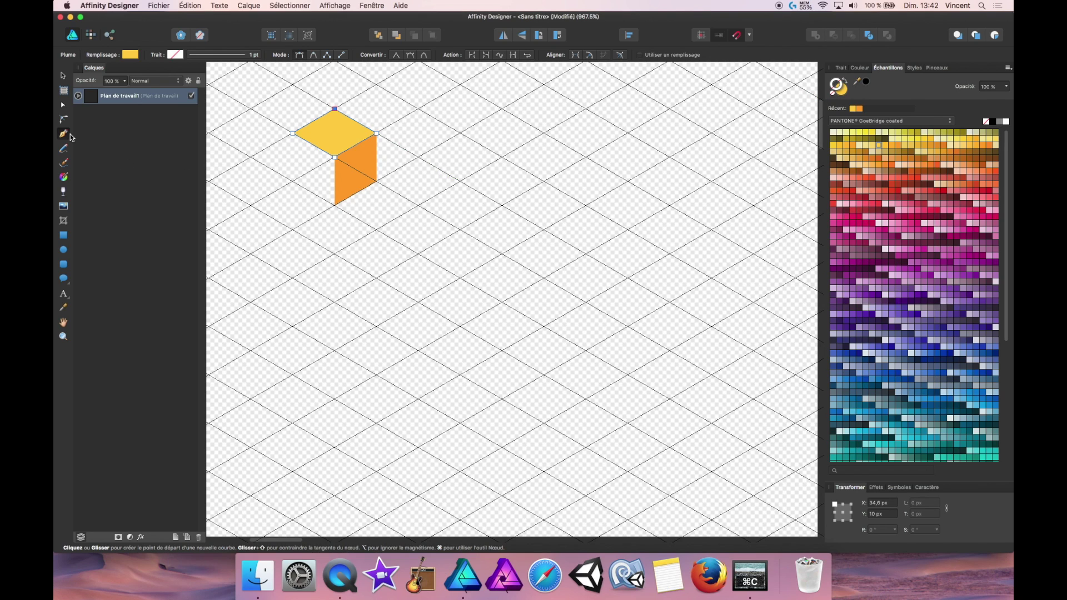
Draw the cube's left face as a closed parallelogram between the other two faces and fill it pale yellow without an outline
click(293, 181)
click(335, 206)
click(335, 157)
click(293, 134)
click(293, 182)
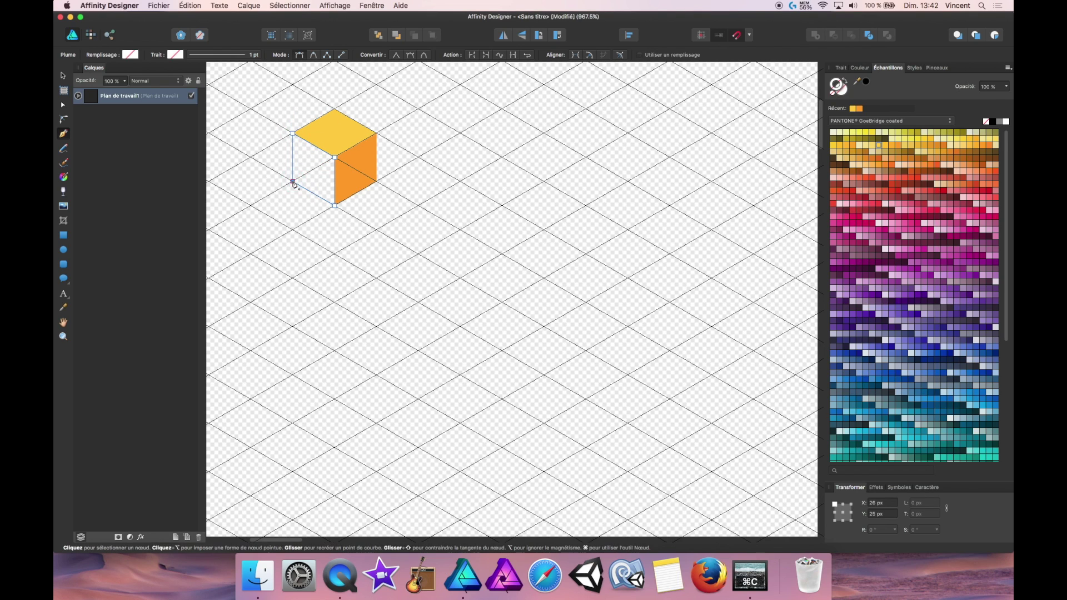
click(857, 148)
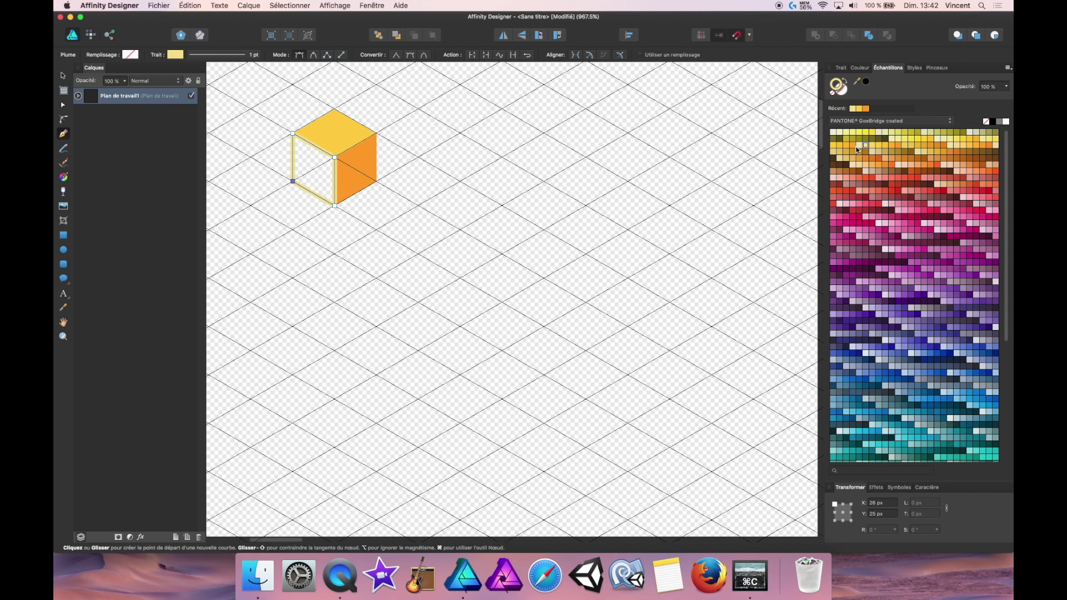
click(845, 83)
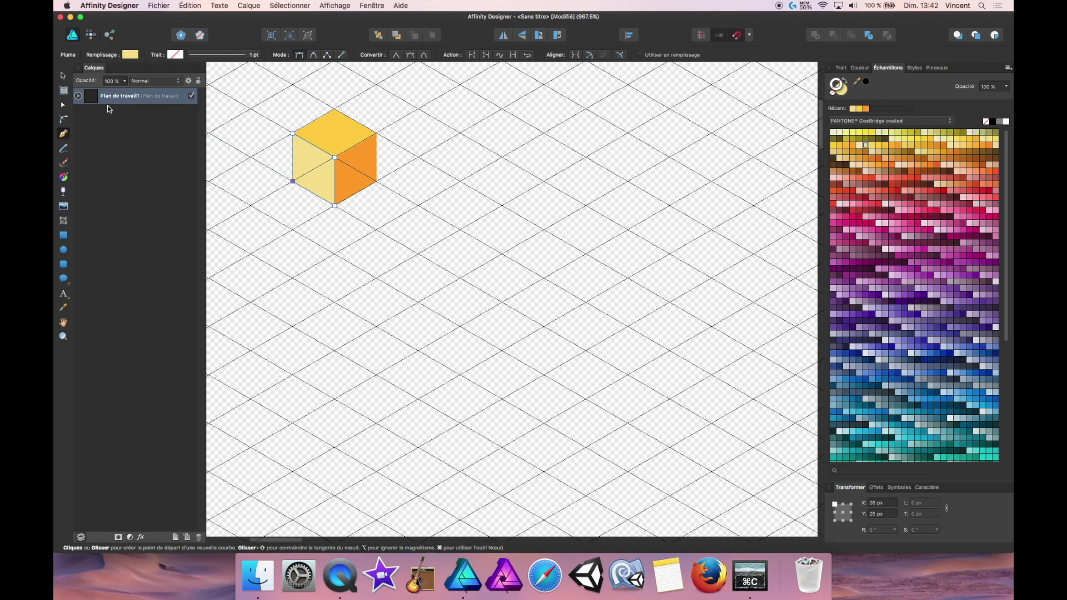
Select all three cube faces and group them
click(63, 75)
drag(275, 98, 437, 259)
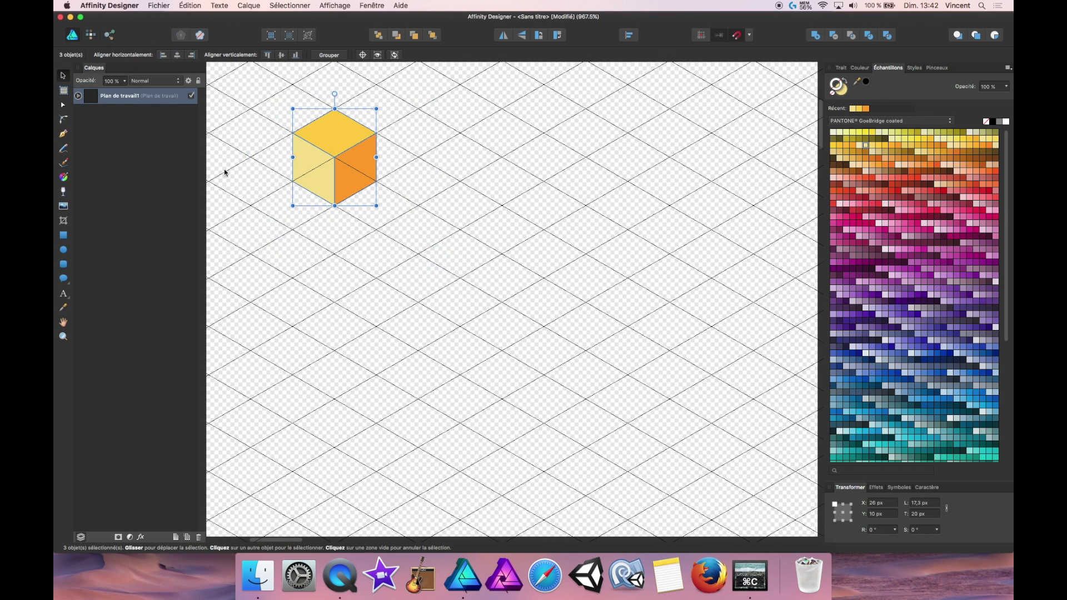
click(78, 95)
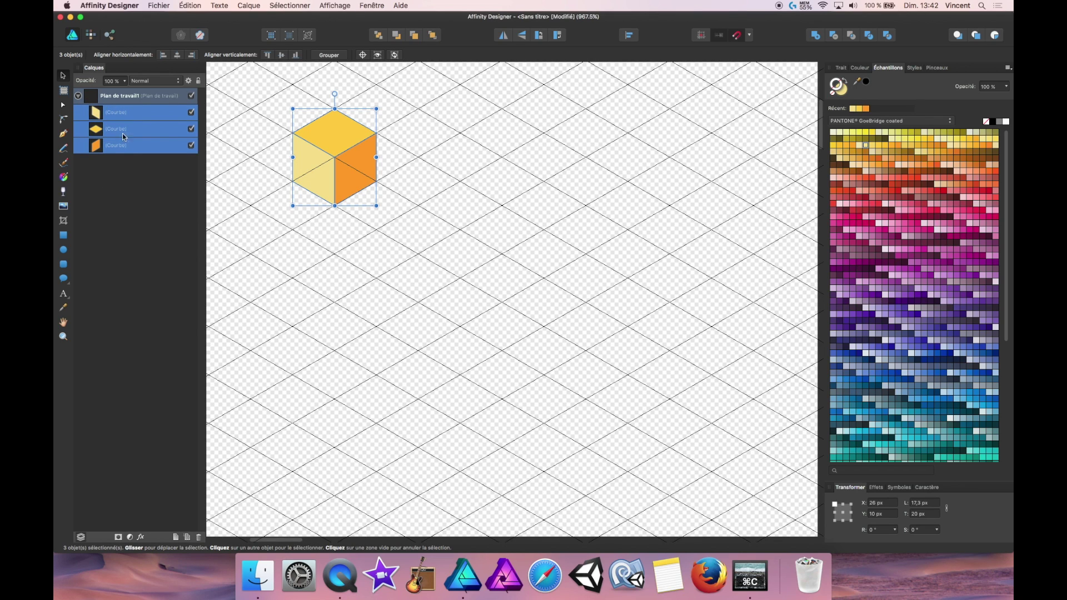
right_click(333, 138)
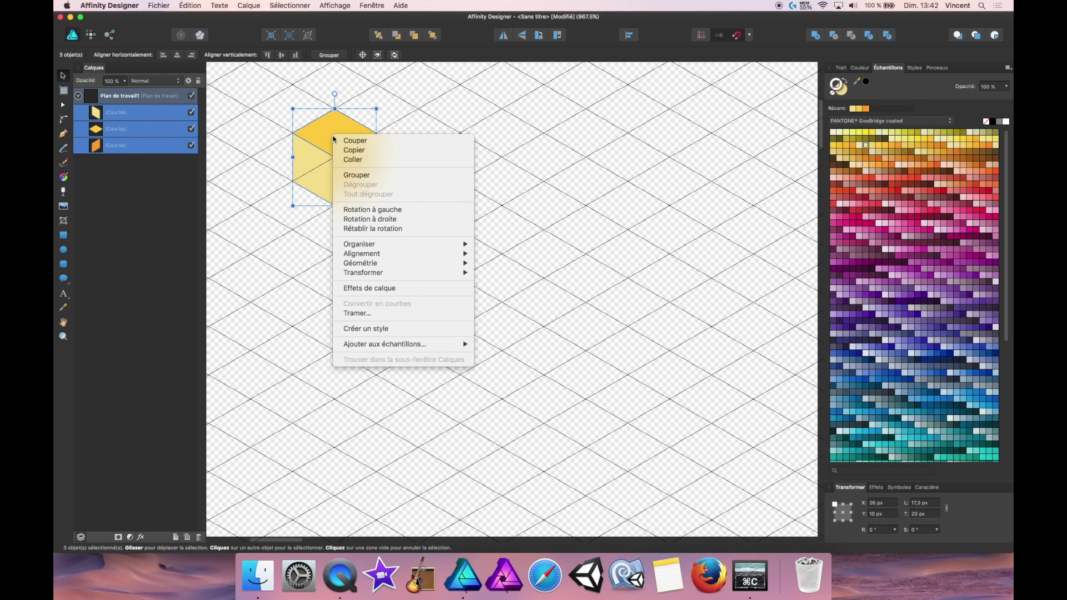
click(357, 177)
Rename the grouped cube layer as "cube" and deselect it
double_click(114, 114)
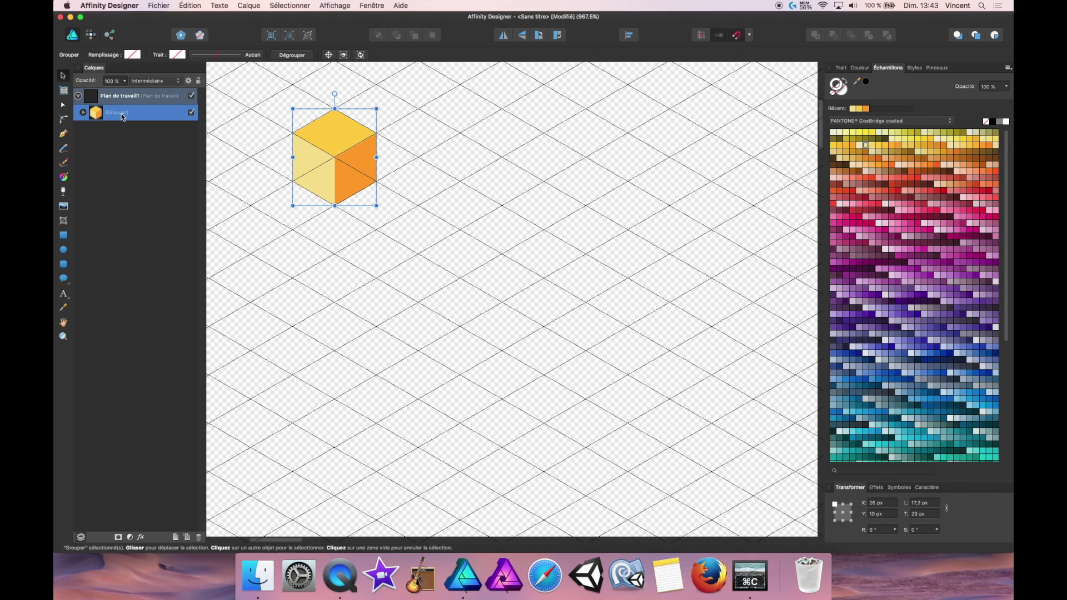
text(cube)
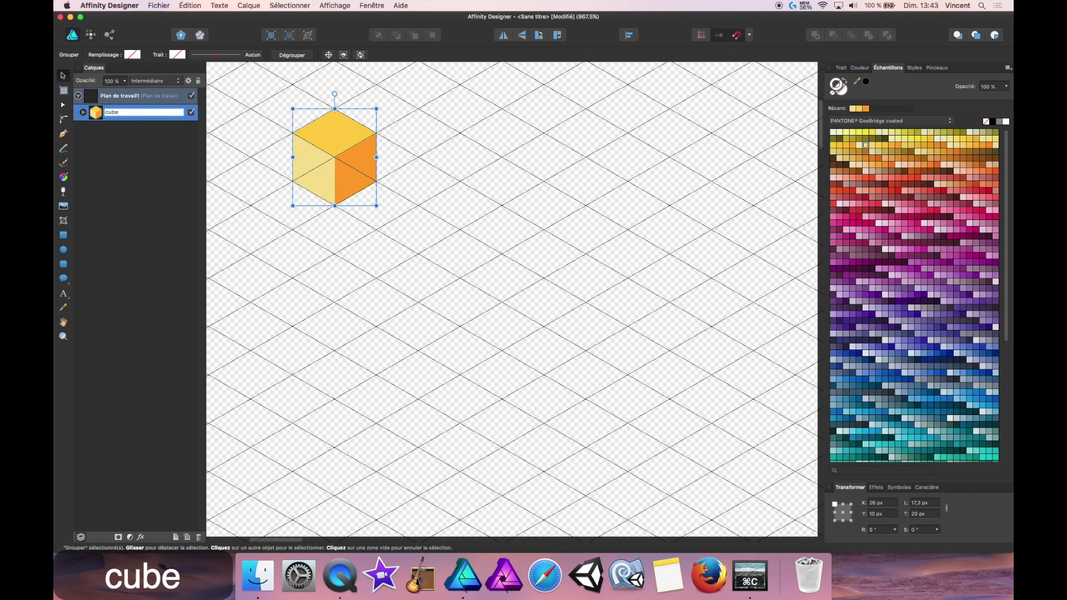
click(355, 260)
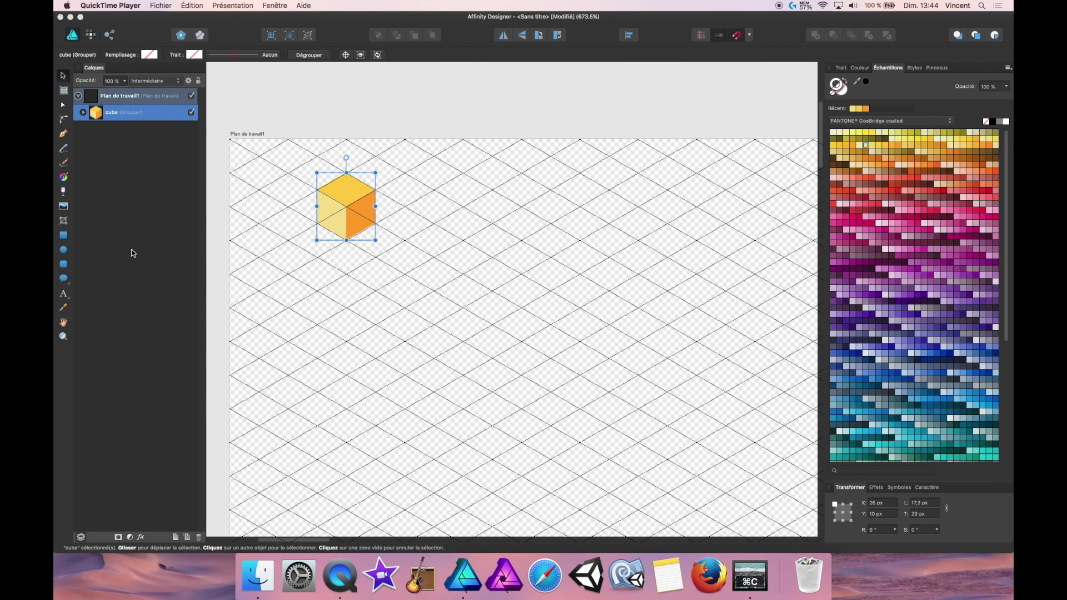
click(132, 251)
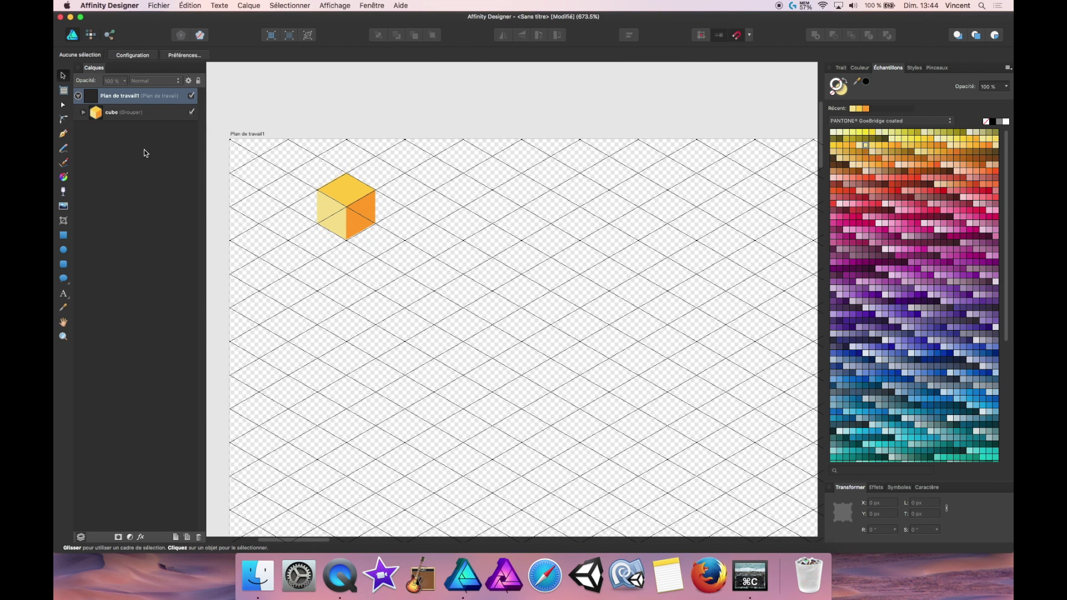
Duplicate the cube, place the original at X 8.7 px, Y 10 px and the copy at X 34.6 px, Y 15 px
click(115, 112)
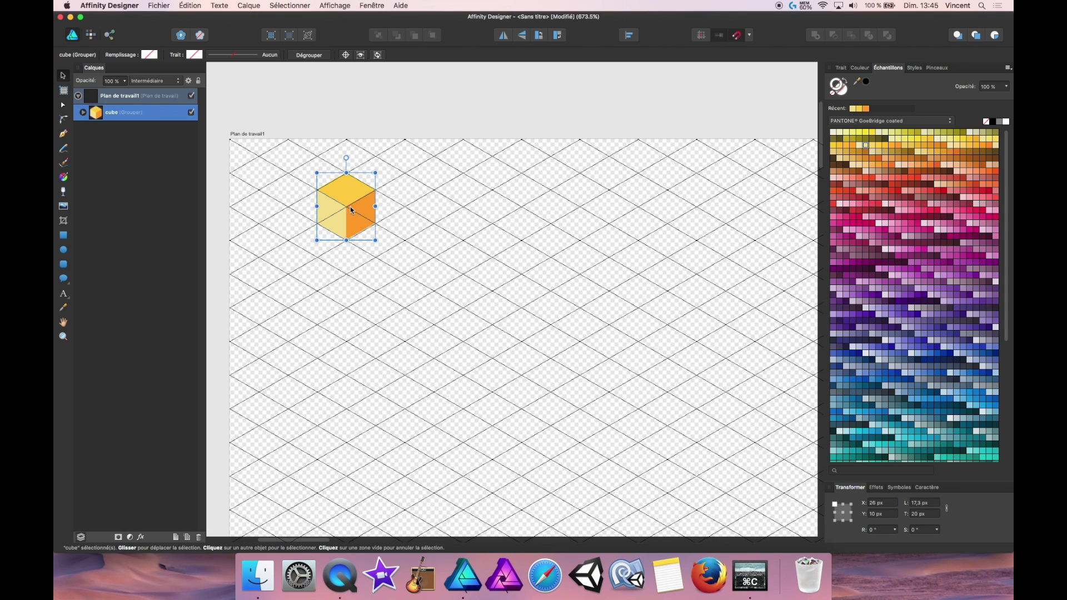
drag(344, 212, 431, 197)
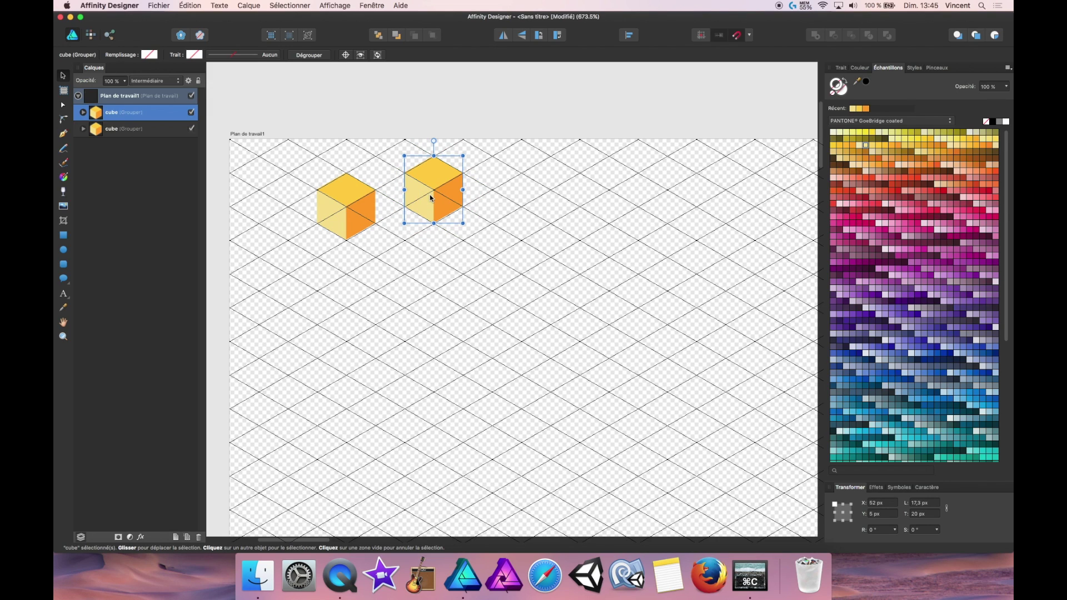
click(361, 209)
drag(340, 207, 288, 207)
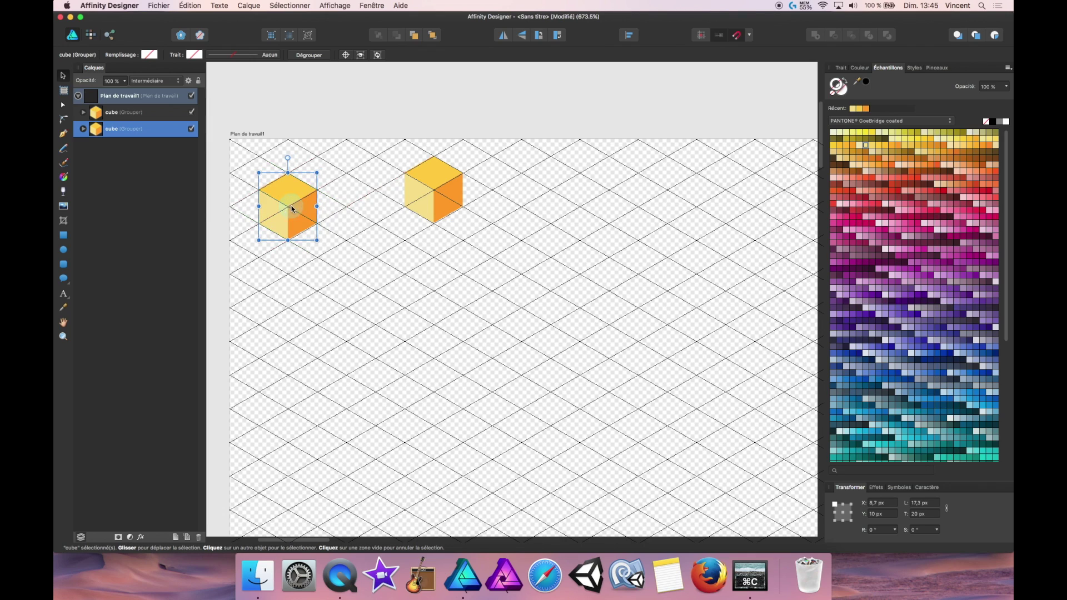
drag(443, 196, 384, 227)
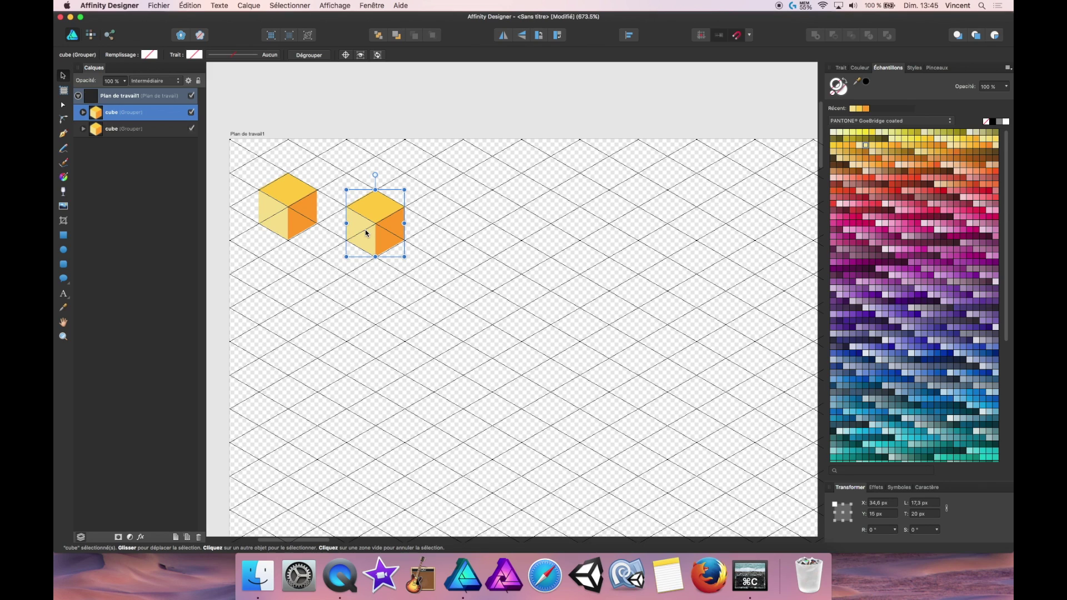
Try to stretch the whole copied cube group downward to about 57.7 px high, and undo the stretch
drag(376, 257, 375, 385)
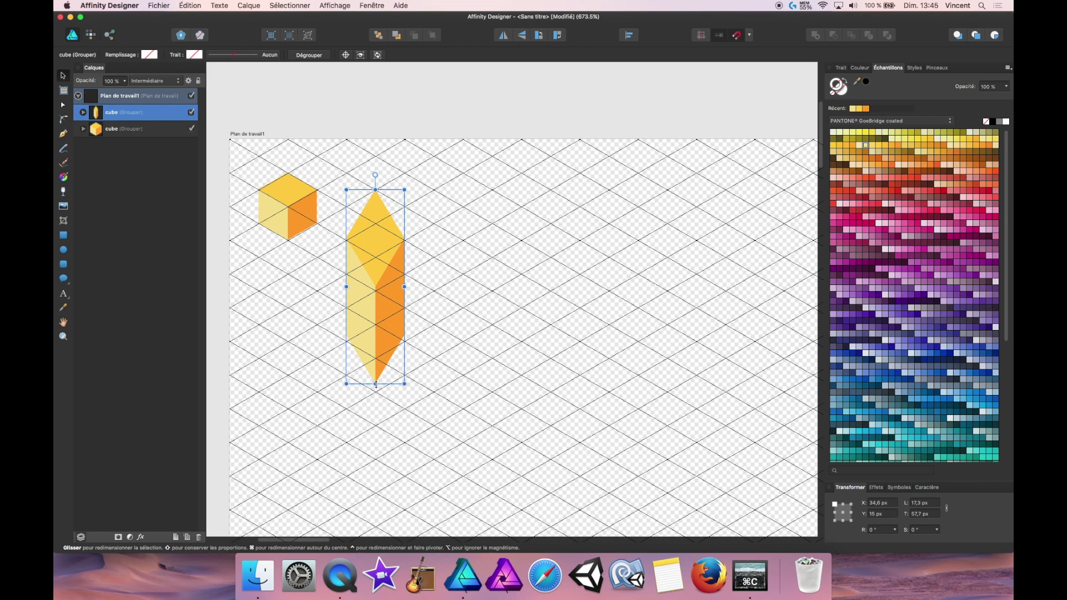
key(super+z)
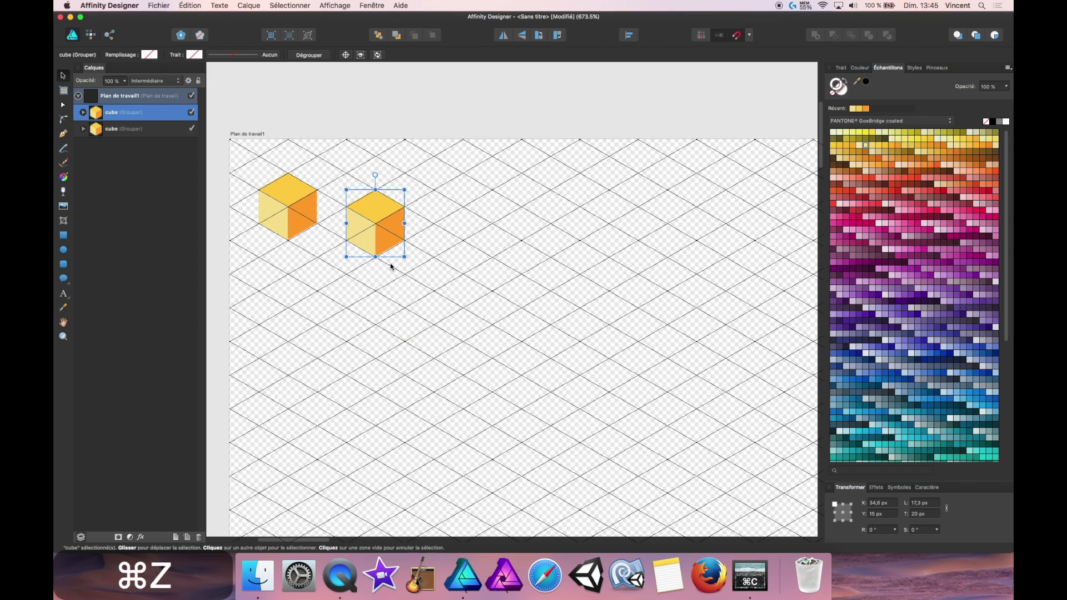
Extend the copied cube's pale yellow left face straight down by moving its two bottom nodes to start at Y 70 px
click(83, 112)
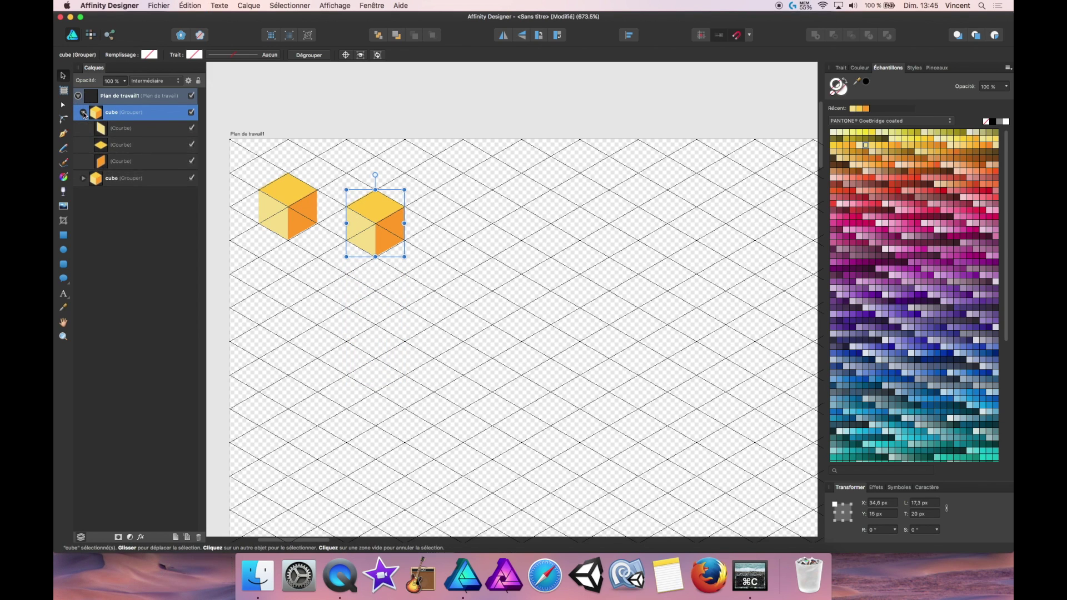
click(102, 129)
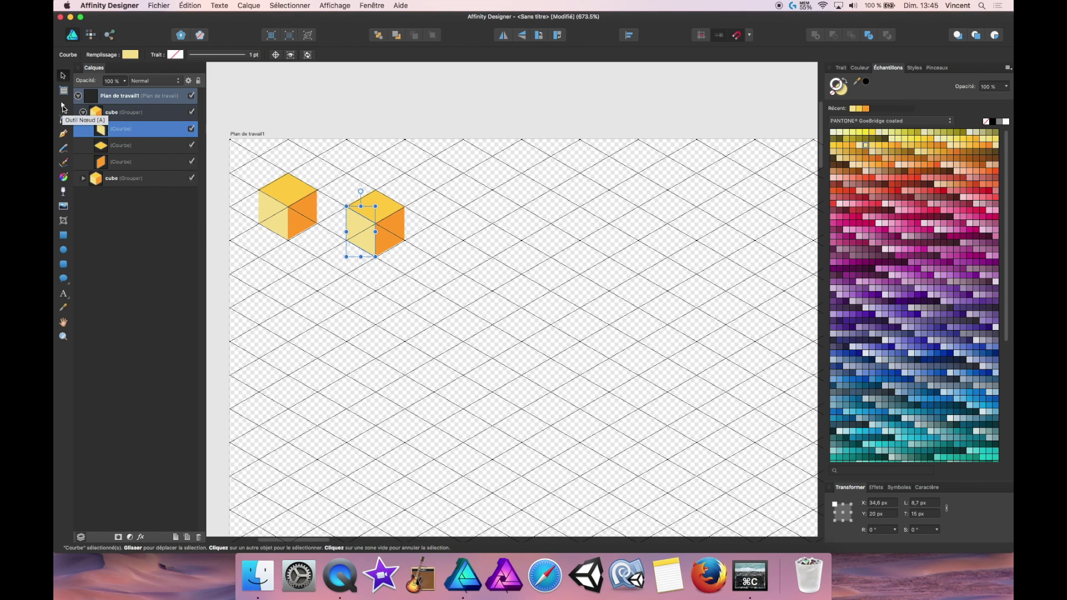
key(a)
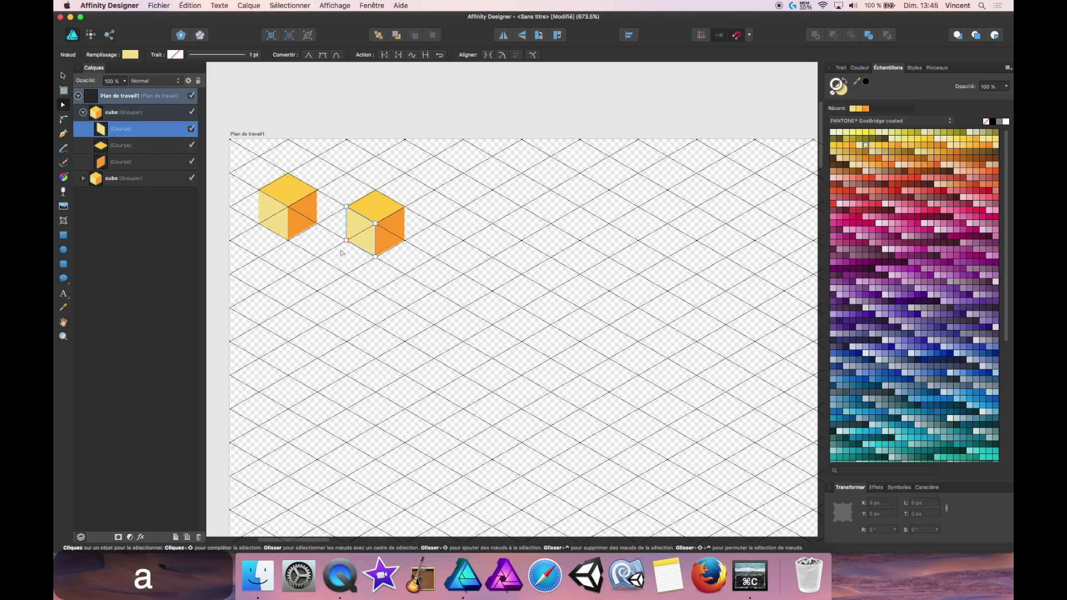
drag(335, 236, 376, 392)
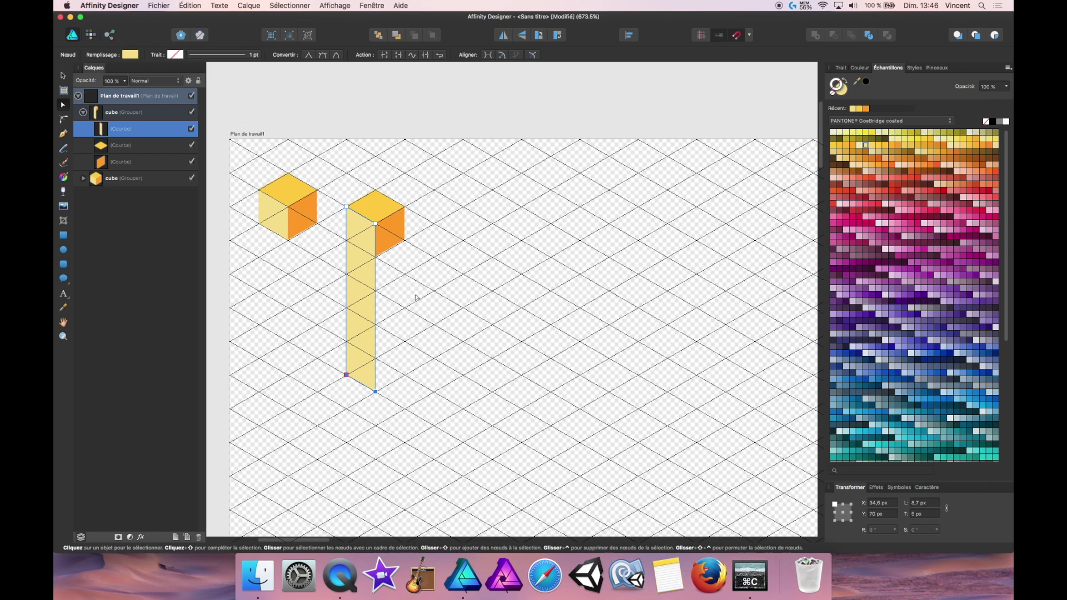
Extend the copied cube's orange right face straight down to match the left face, forming a pillar 60 px high
click(395, 239)
drag(368, 233, 461, 293)
drag(375, 256, 378, 388)
click(420, 401)
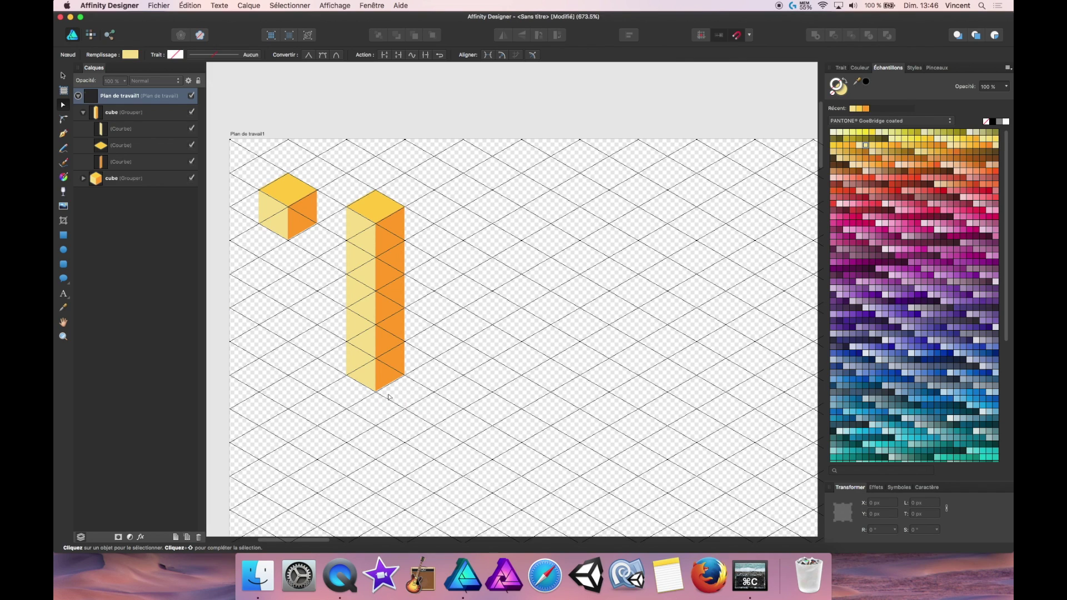
Move the whole pillar group along the grid to X 43.3 px, Y 10 px and deselect it
scroll(389, 397, up, 6)
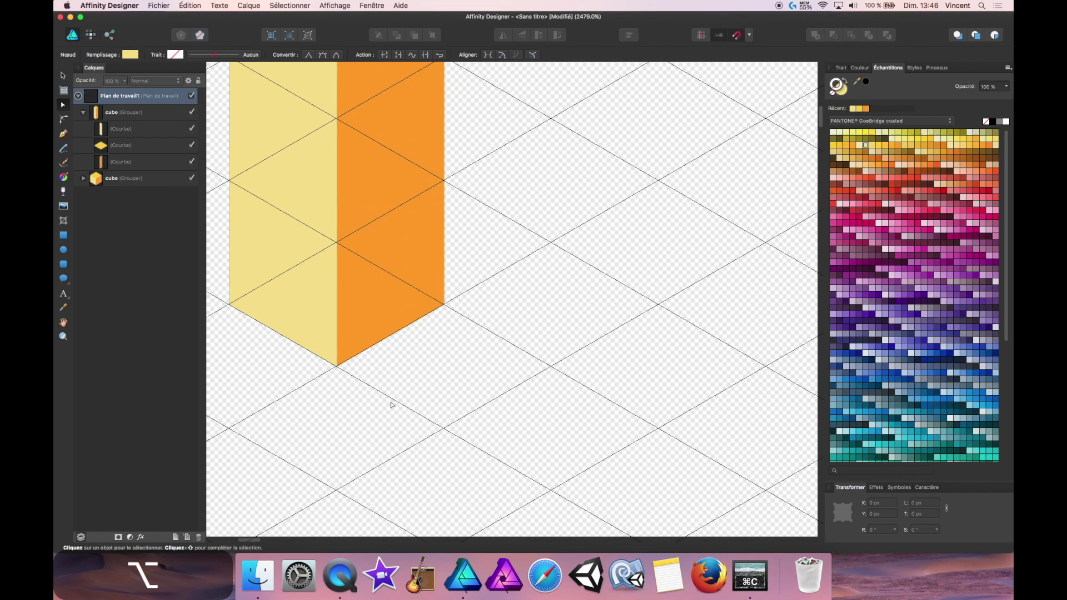
scroll(393, 400, down, 2)
scroll(398, 385, down, 1)
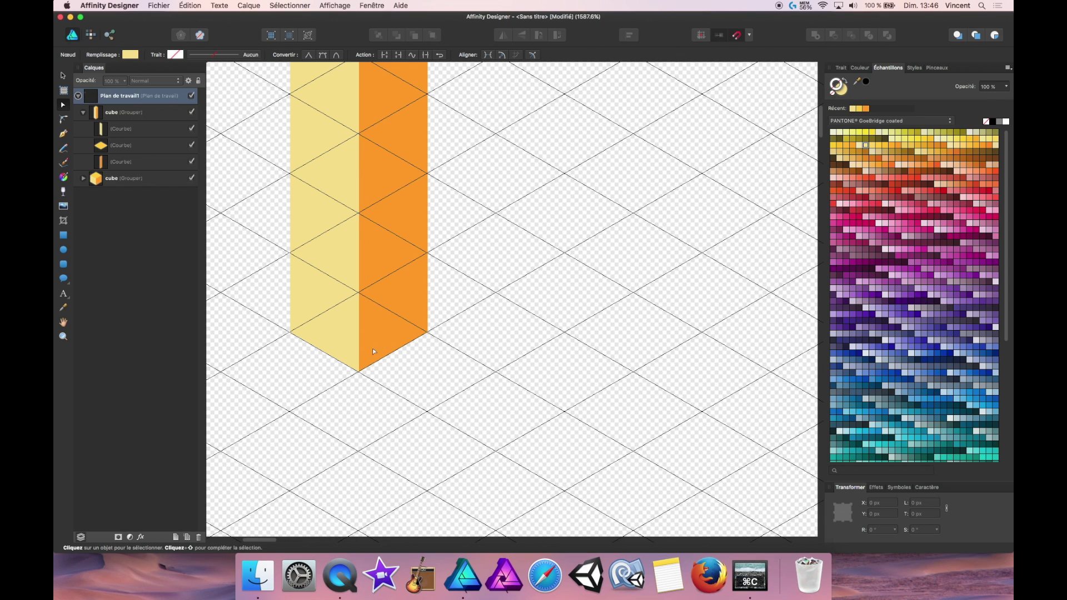
scroll(479, 384, up, 1)
scroll(453, 376, down, 5)
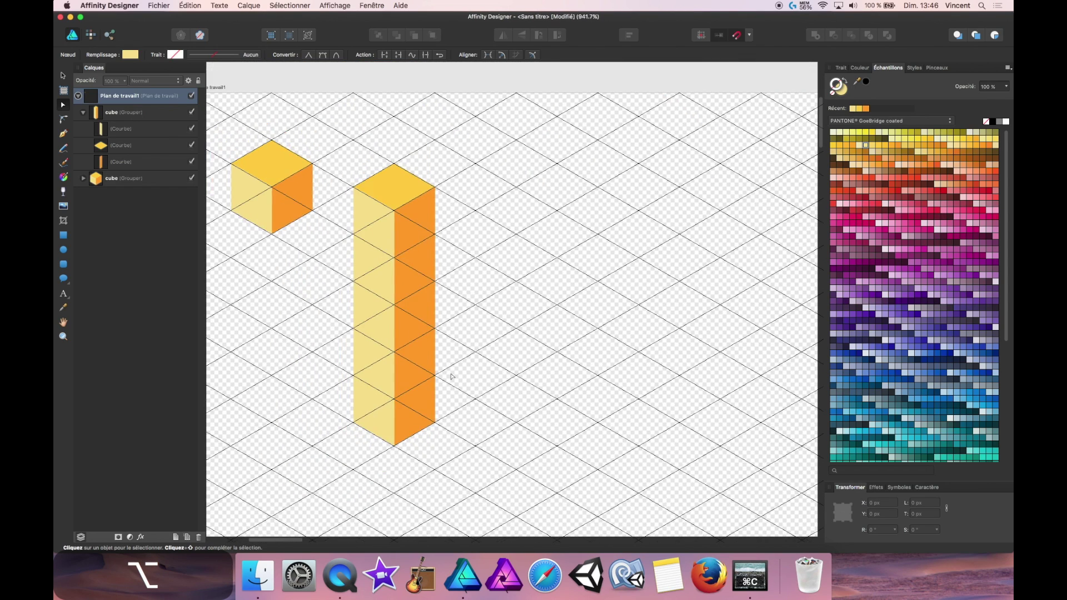
scroll(452, 376, down, 2)
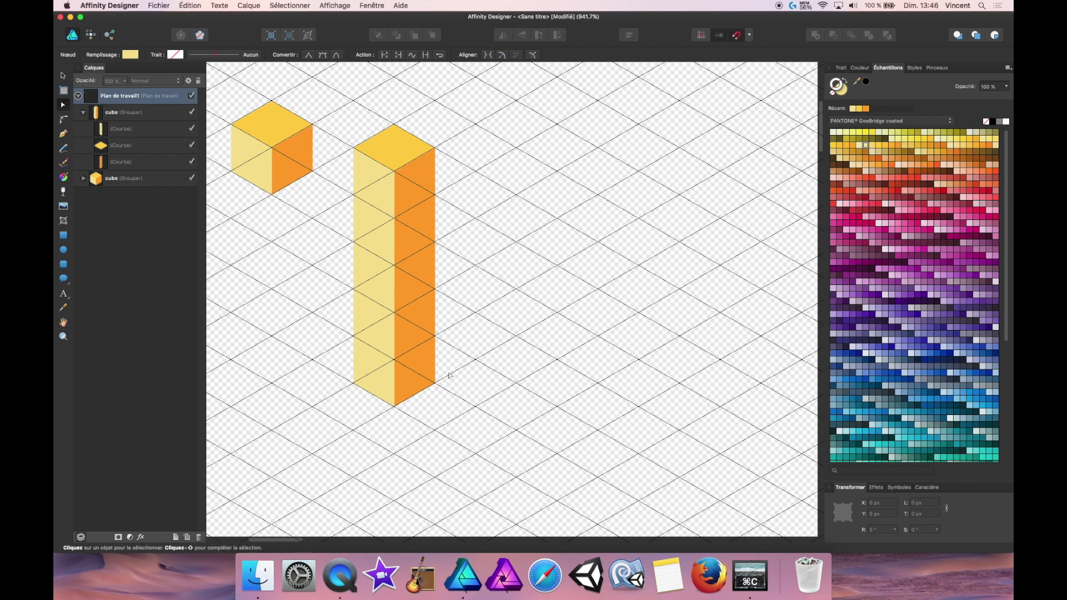
key(v)
click(397, 263)
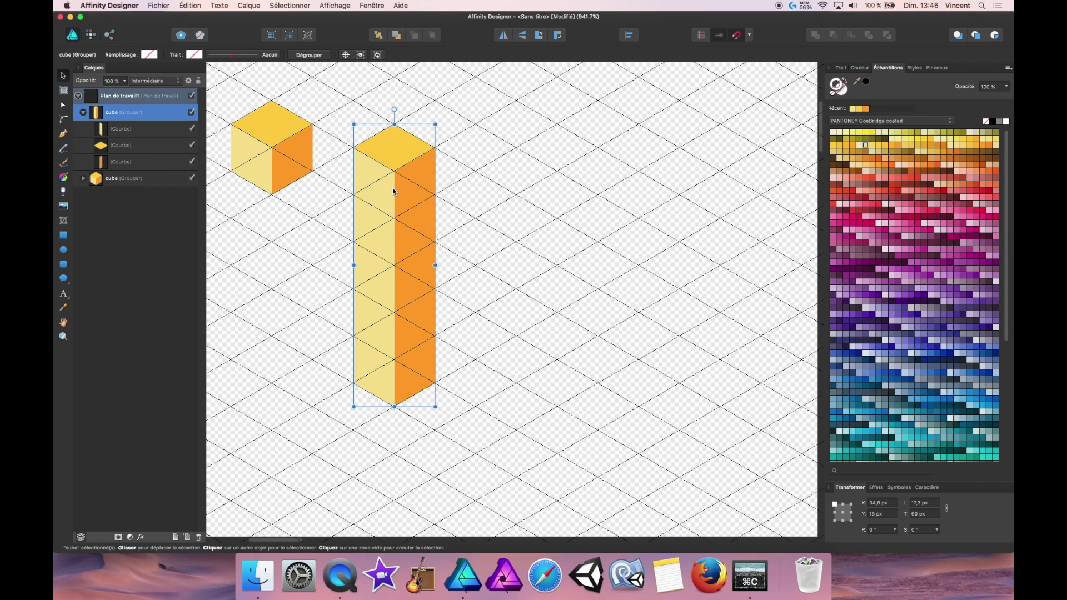
scroll(457, 265, down, 2)
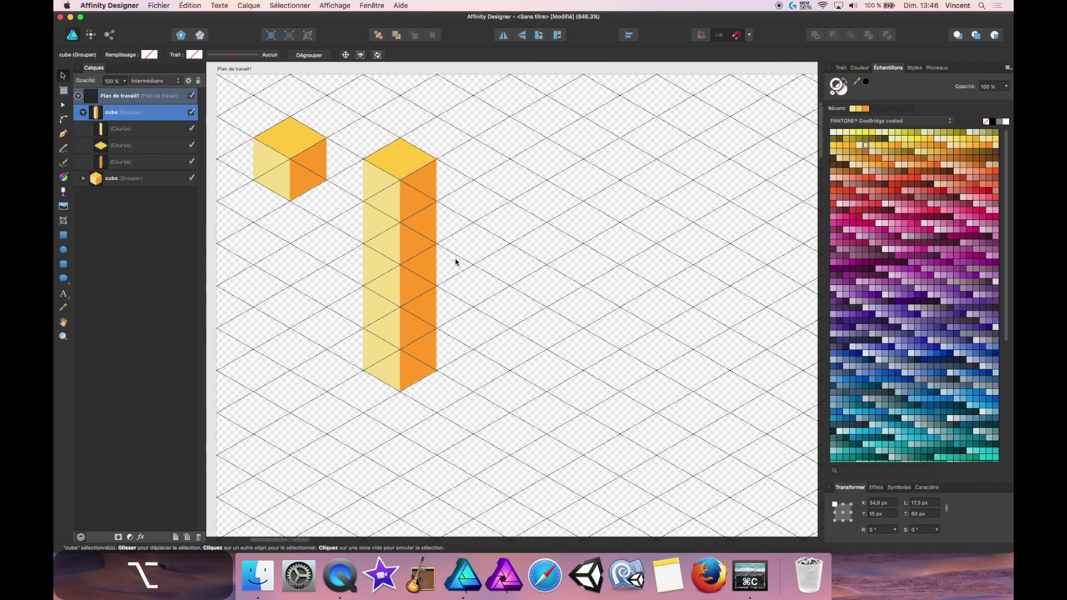
click(422, 241)
drag(422, 241, 454, 222)
click(531, 235)
Duplicate the pillar horizontally, placing the copy at X 77.9 px, Y 10 px
click(426, 228)
drag(428, 233, 551, 230)
click(646, 288)
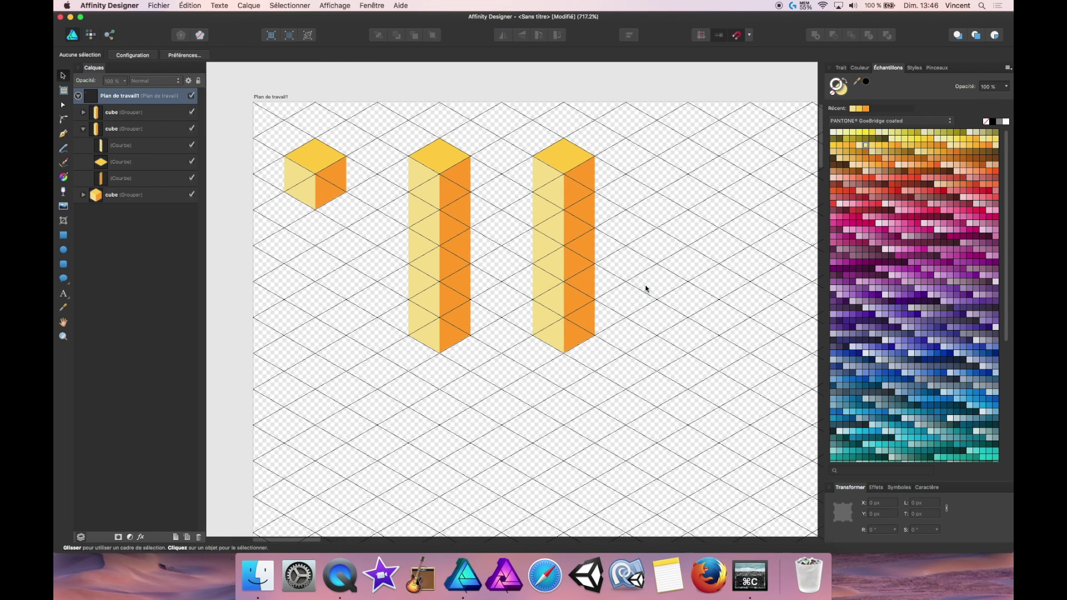
Move only the orange right face of the copied pillar down along the isometric axis to X 121.2 px, Y 35 px
scroll(645, 288, down, 1)
key(space)
drag(565, 452, 369, 409)
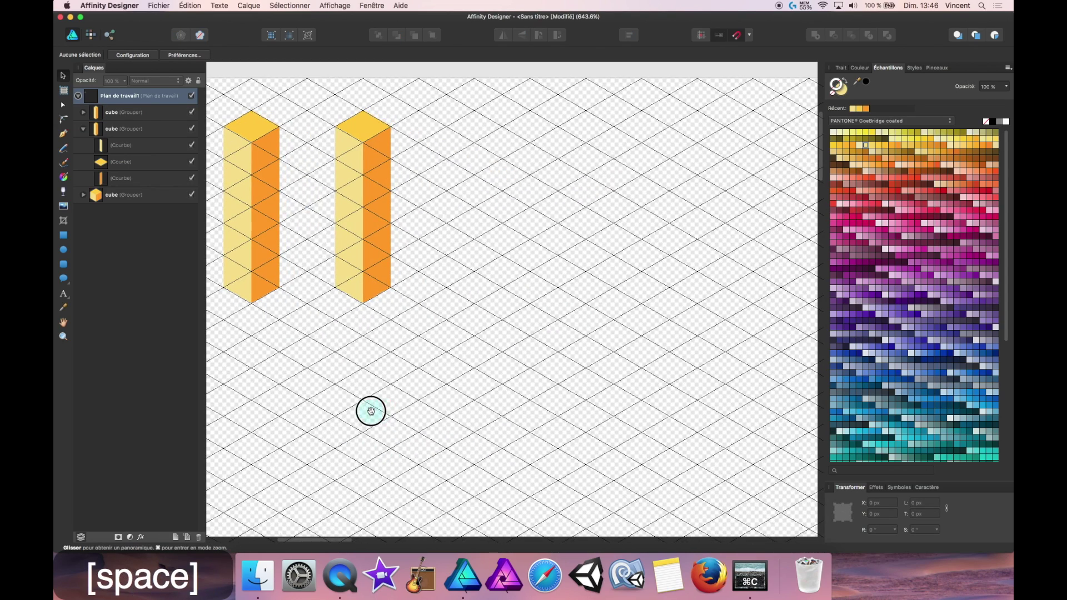
click(84, 113)
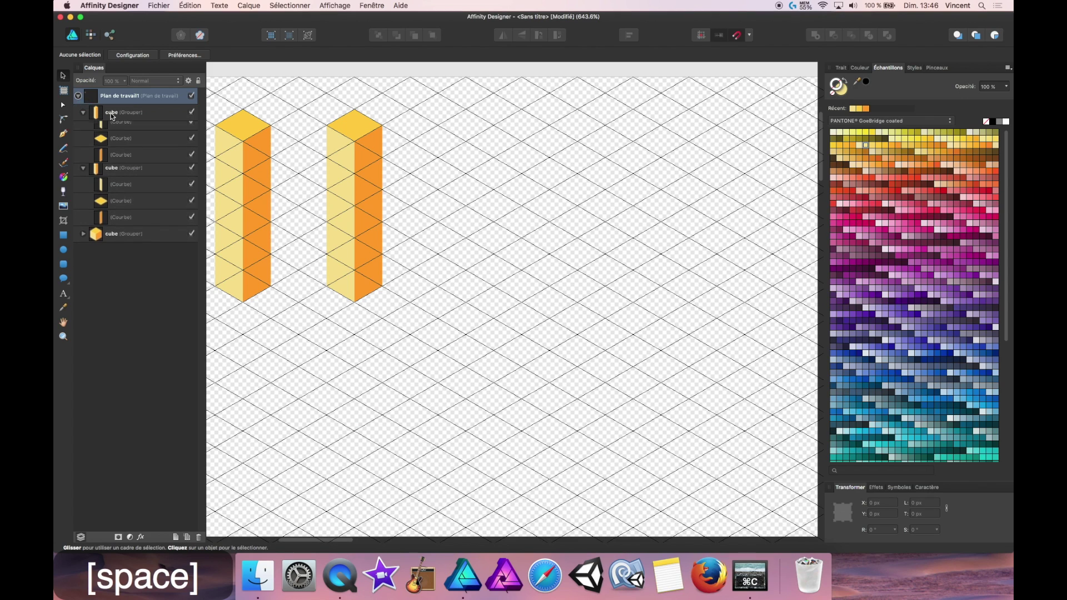
click(110, 113)
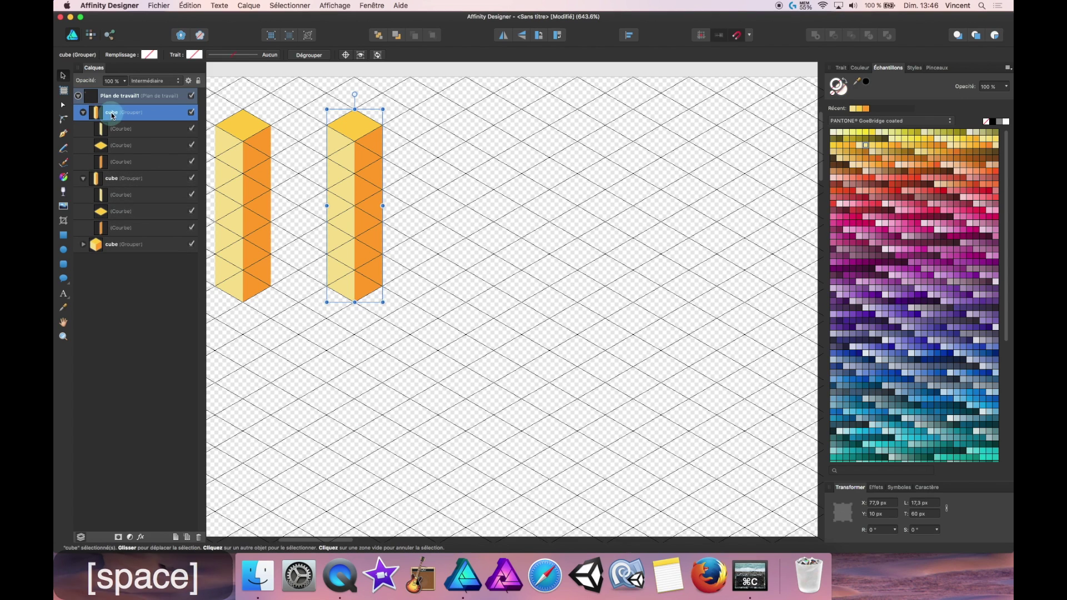
click(107, 162)
drag(380, 203, 478, 256)
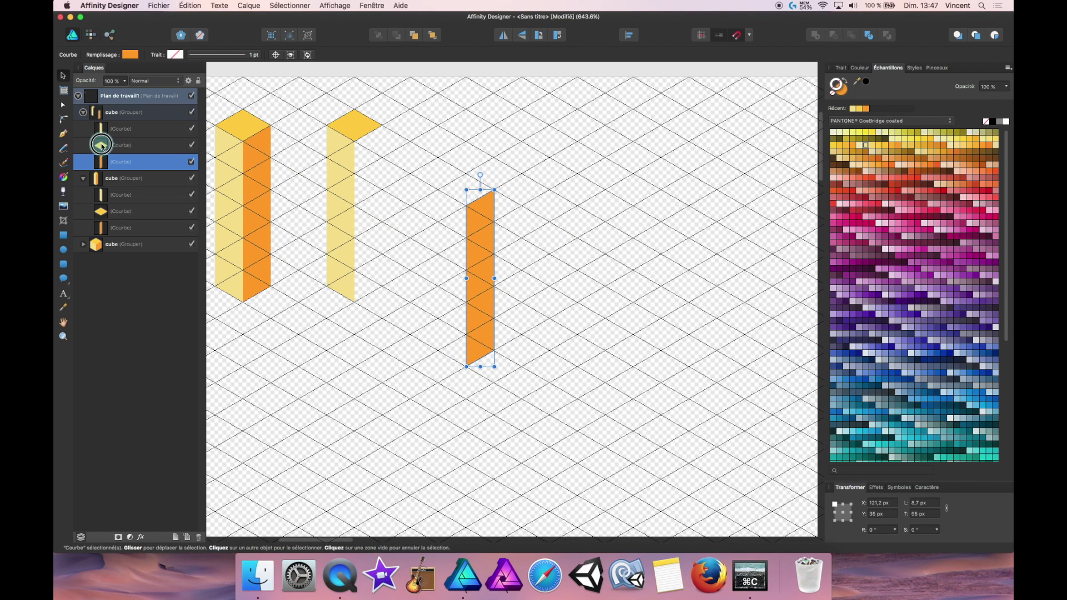
Stretch the copied pillar's yellow top face by moving its two right nodes onto the top edge of the relocated orange face
click(131, 148)
key(a)
drag(351, 122, 467, 202)
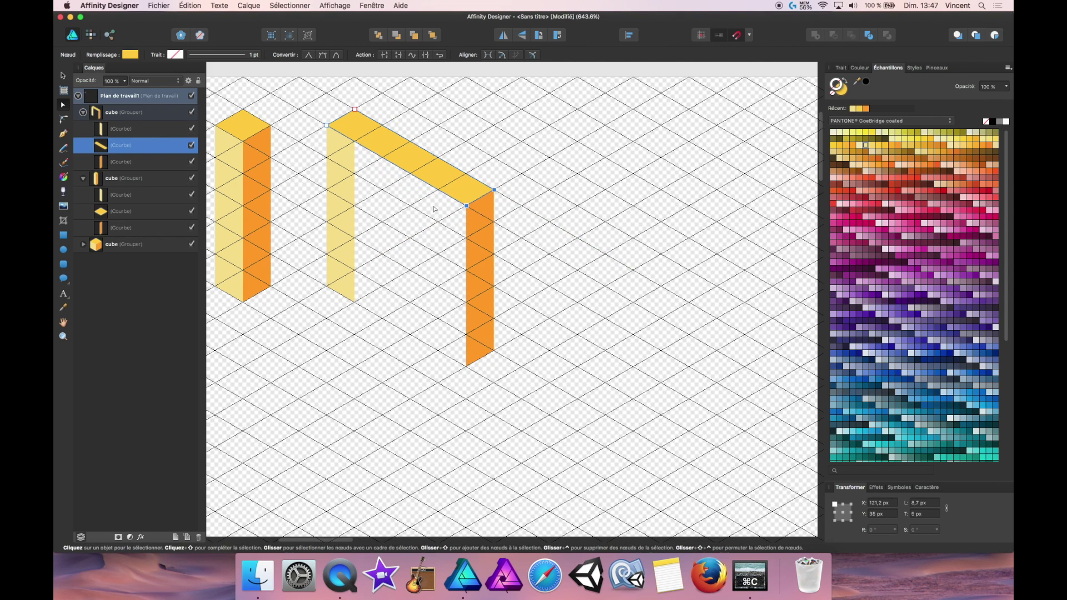
Stretch the copied pillar's pale yellow left face by moving its two right nodes onto the orange face's left edge, closing the wall
click(338, 203)
drag(346, 135, 465, 366)
click(328, 358)
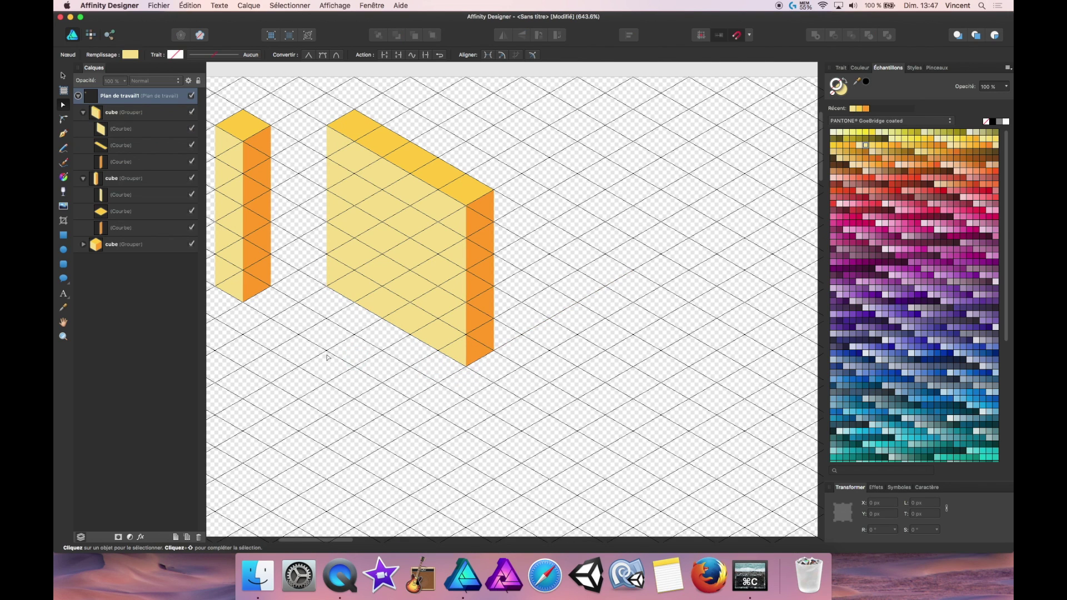
Duplicate the standalone pillar horizontally to the empty grid area on the right of the wall
alt+scroll(328, 356, down, 3)
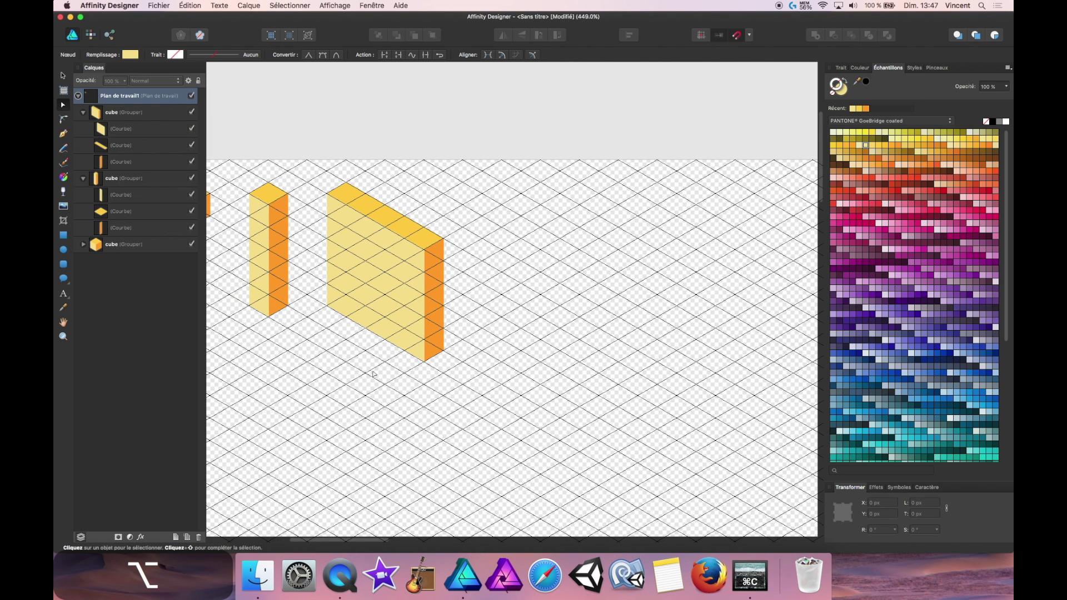
key(space)
mouse_move(389, 367)
mouse_down()
mouse_move(414, 372)
mouse_move(424, 361)
mouse_move(400, 359)
mouse_up()
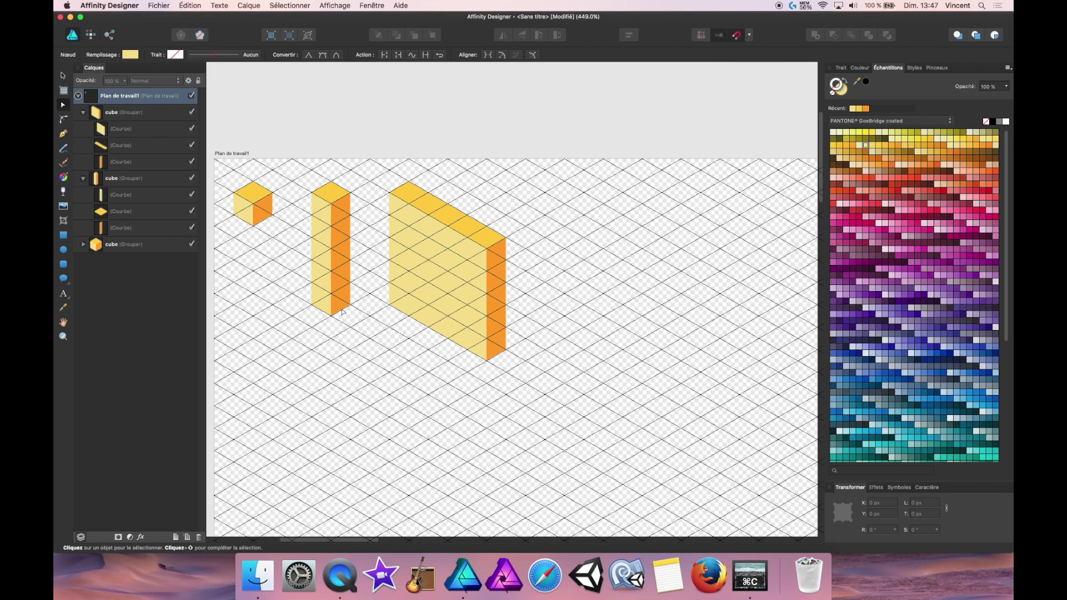
key(v)
click(329, 241)
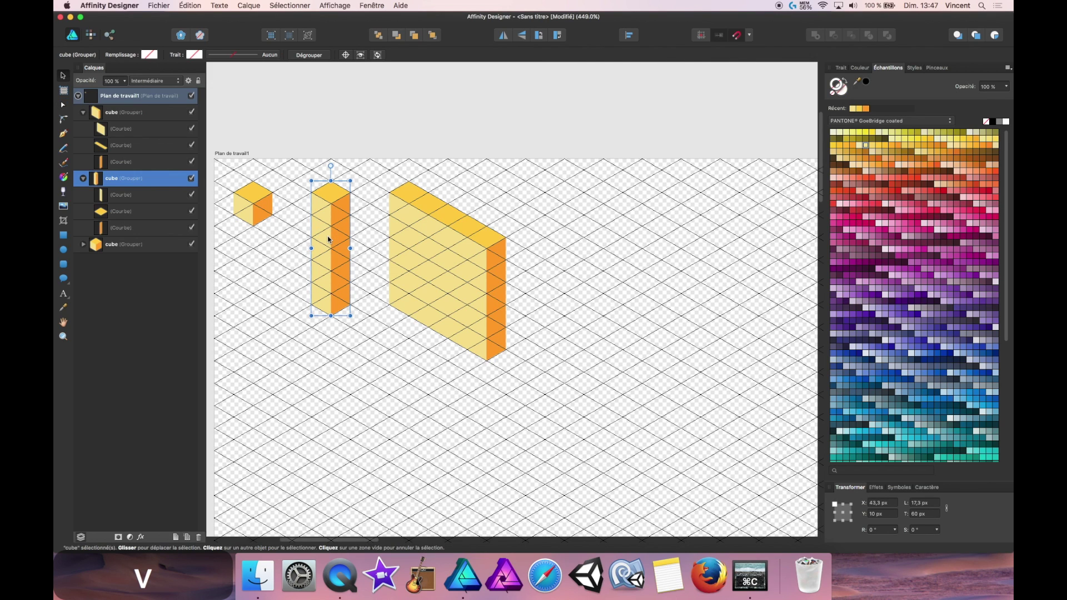
drag(329, 239, 616, 239)
Duplicate the original cube and place the copy at the foot of the new pillar, at X 155.9 px, Y 55 px
click(257, 196)
drag(258, 203, 586, 303)
click(643, 348)
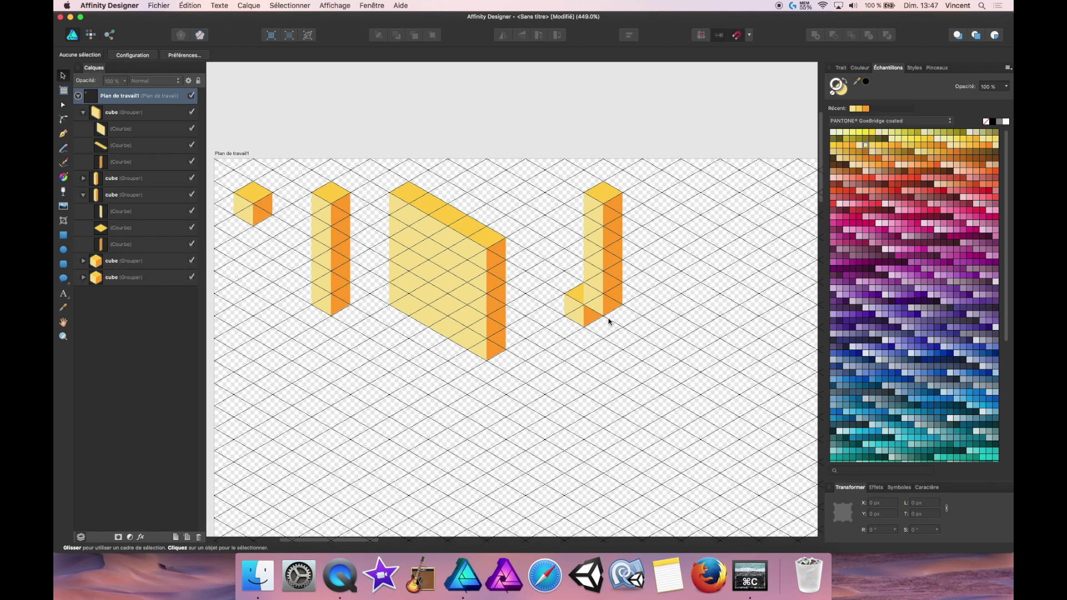
Bring the cube at the new pillar's foot to the front of the stacking order and deselect it
scroll(601, 342, up, 5)
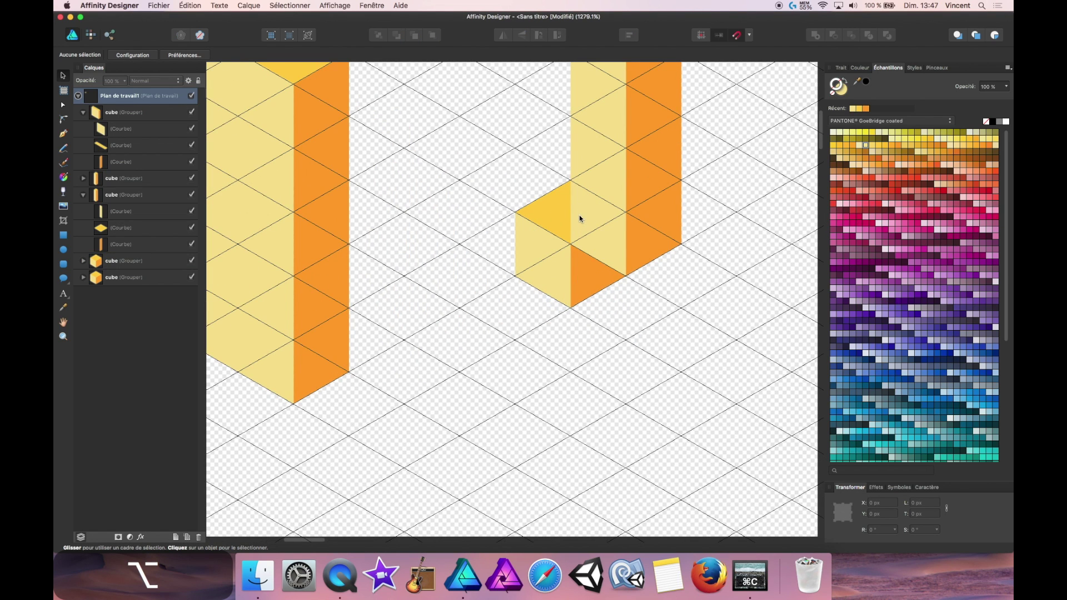
click(579, 218)
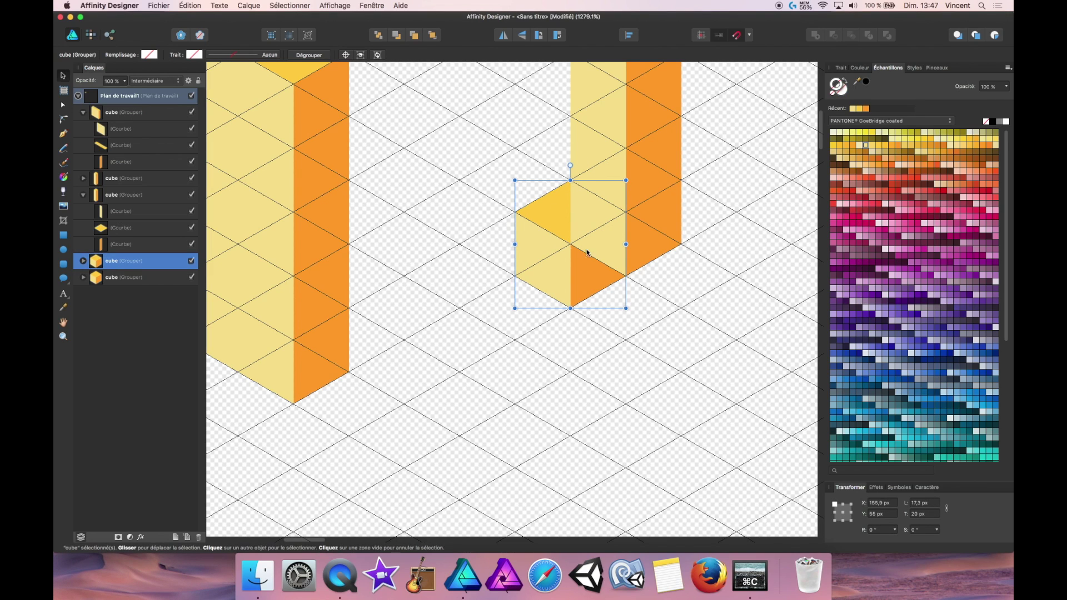
click(432, 35)
click(467, 202)
alt+scroll(467, 204, down, 5)
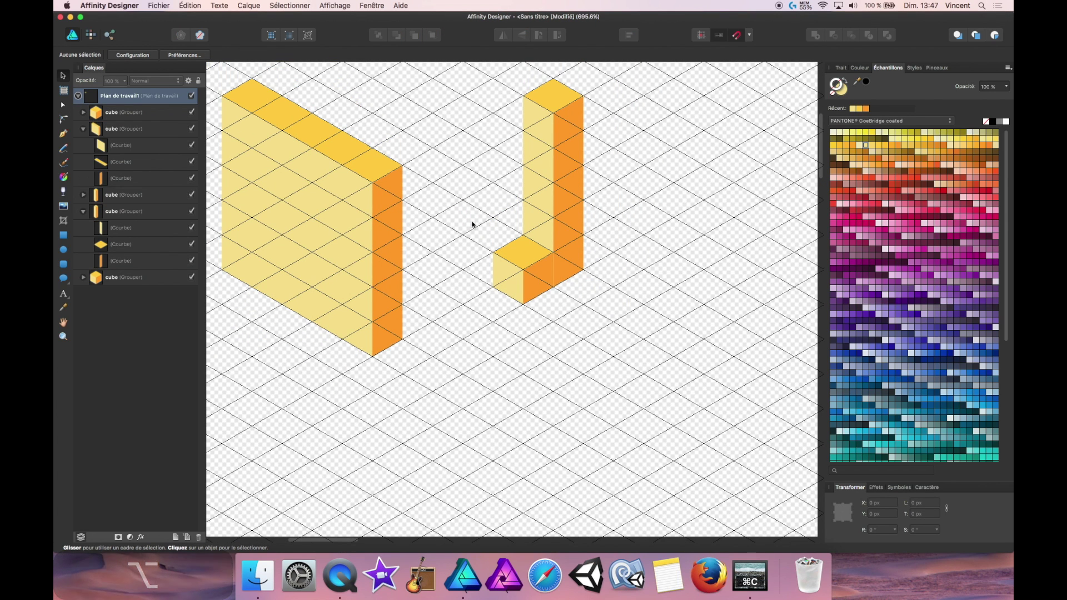
Duplicate the foot cube onto the pillar's upper end at X 173.2 px, Y 5 px, and send the copy to the back of the stacking order
click(513, 262)
drag(513, 262, 572, 86)
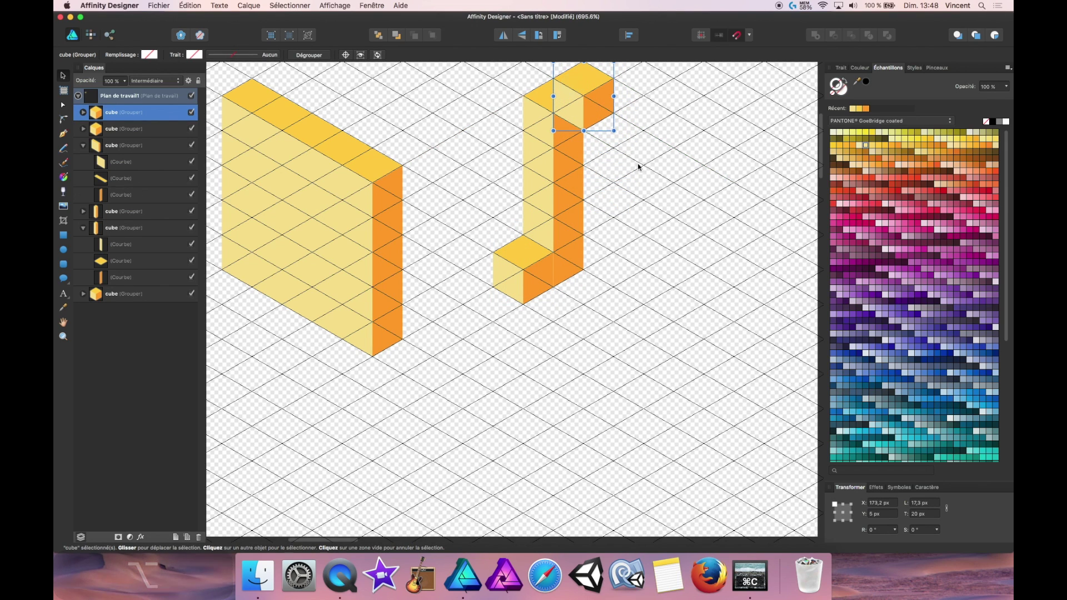
click(399, 37)
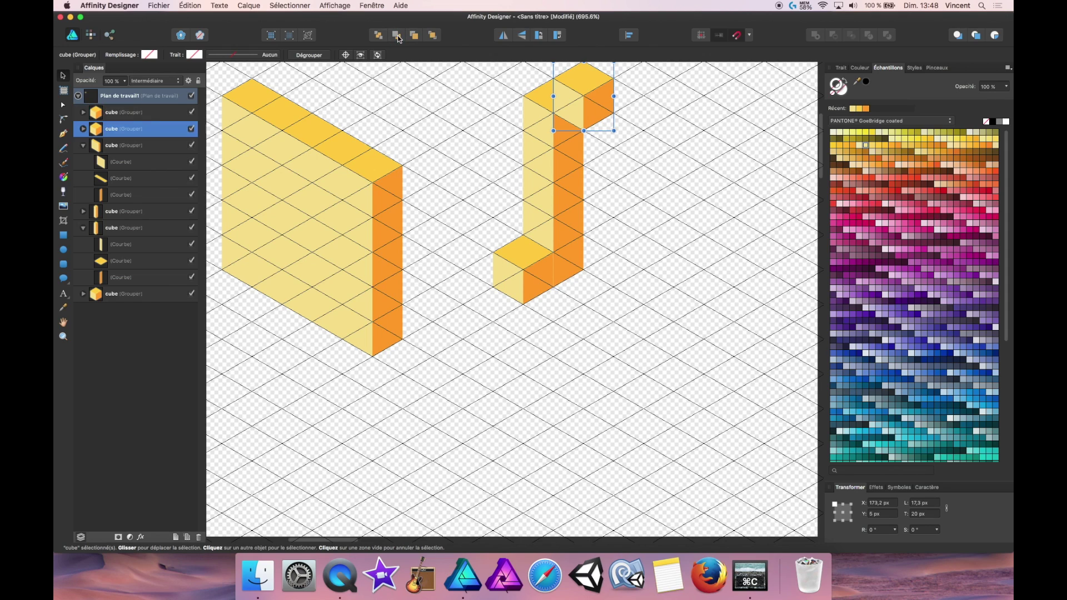
click(377, 35)
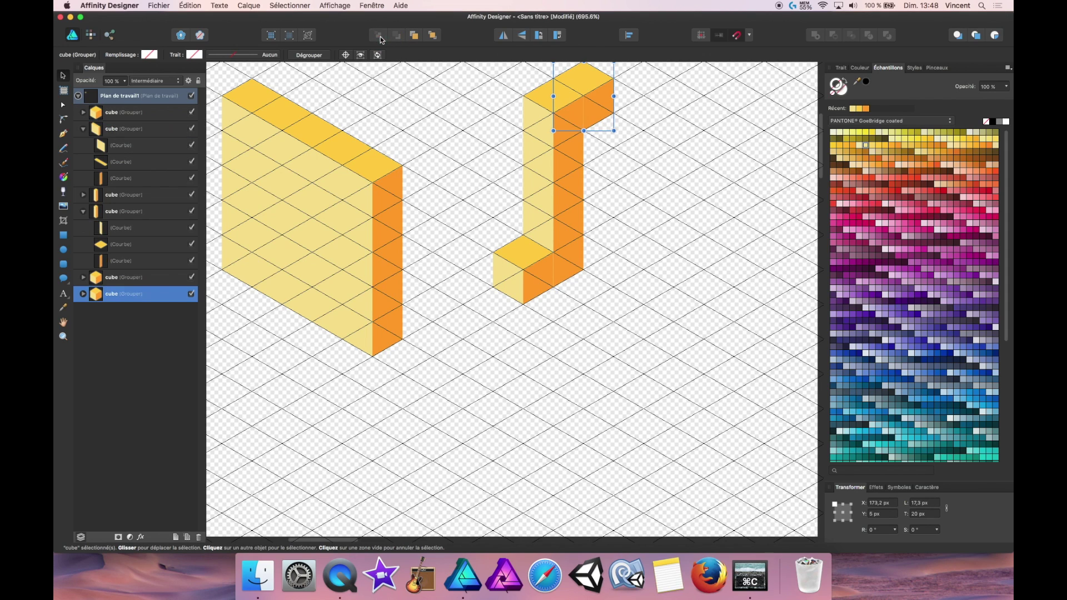
click(478, 165)
Duplicate the wall onto the empty grid below the existing shapes, at X 147.2 px, Y 110 px
scroll(479, 164, down, 5)
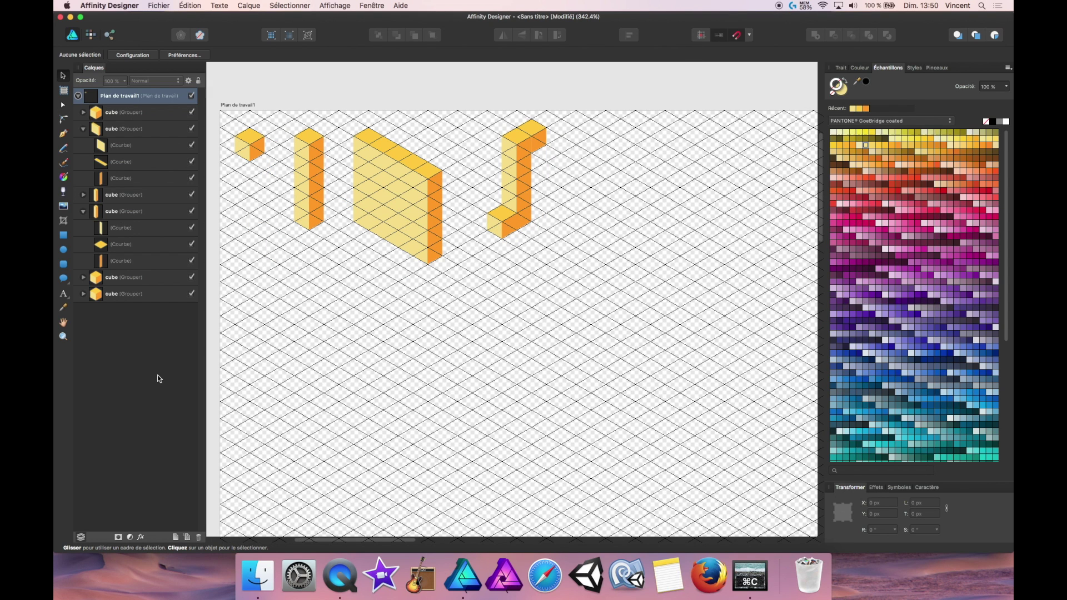
click(411, 187)
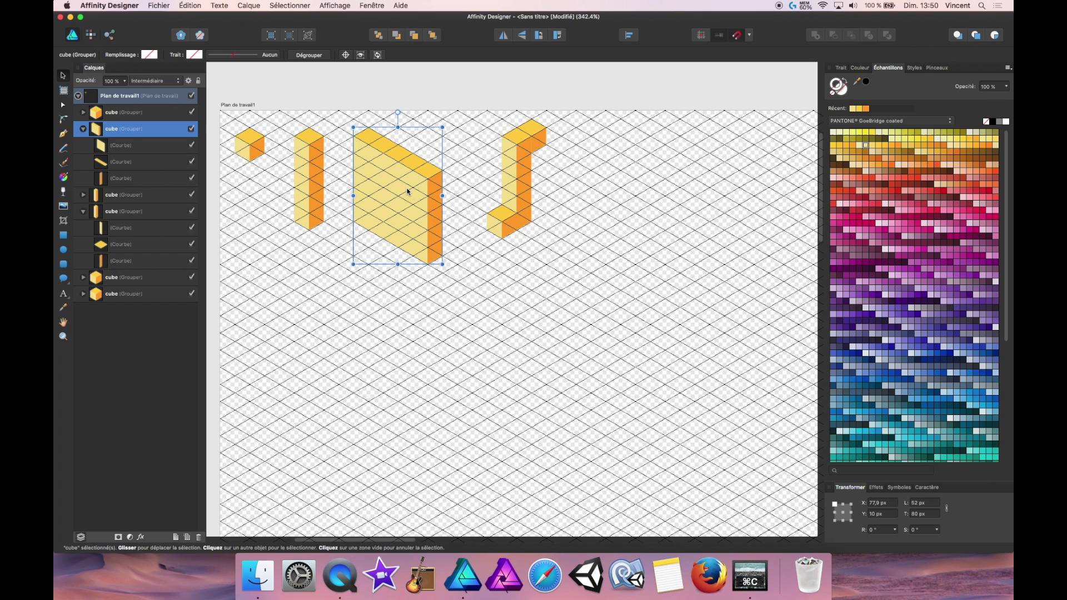
drag(392, 257, 526, 360)
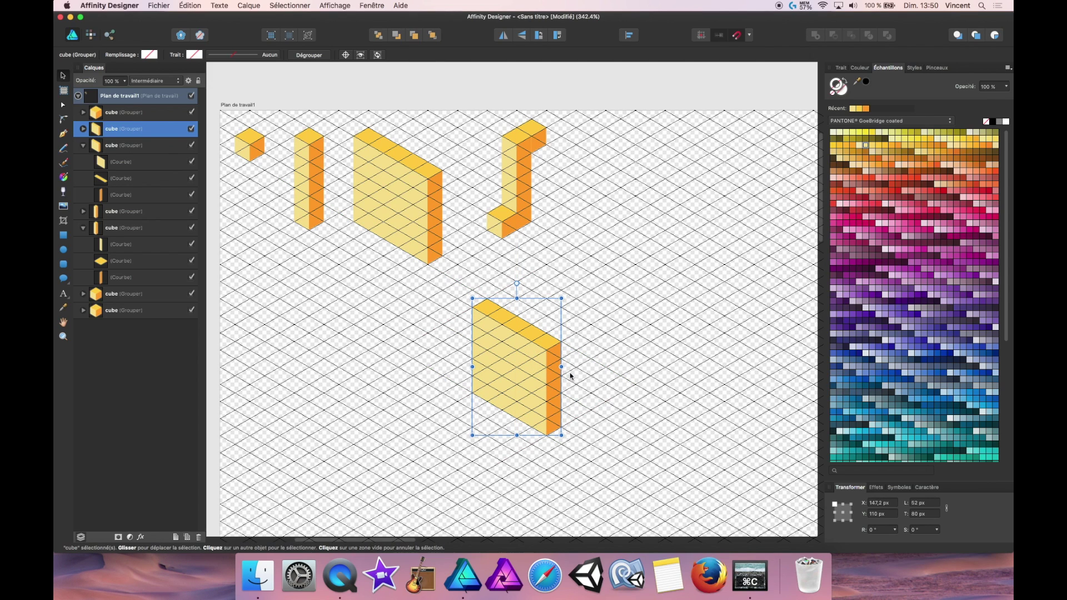
Stretch the copied wall's orange face up along the grid by moving its two right nodes to X 242.5 px, Y 110 px
click(83, 146)
click(83, 129)
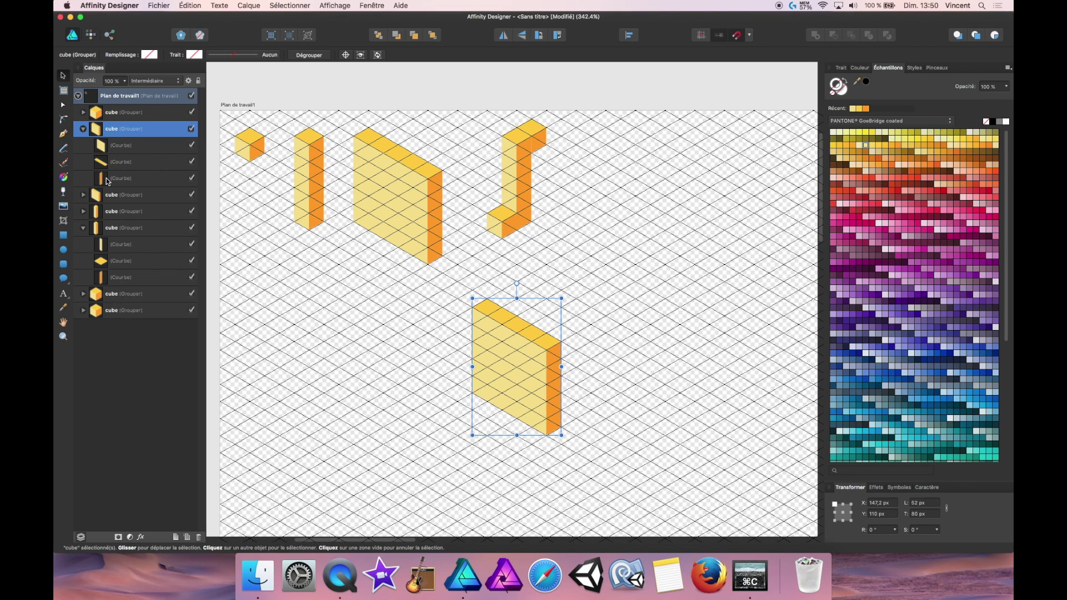
click(108, 179)
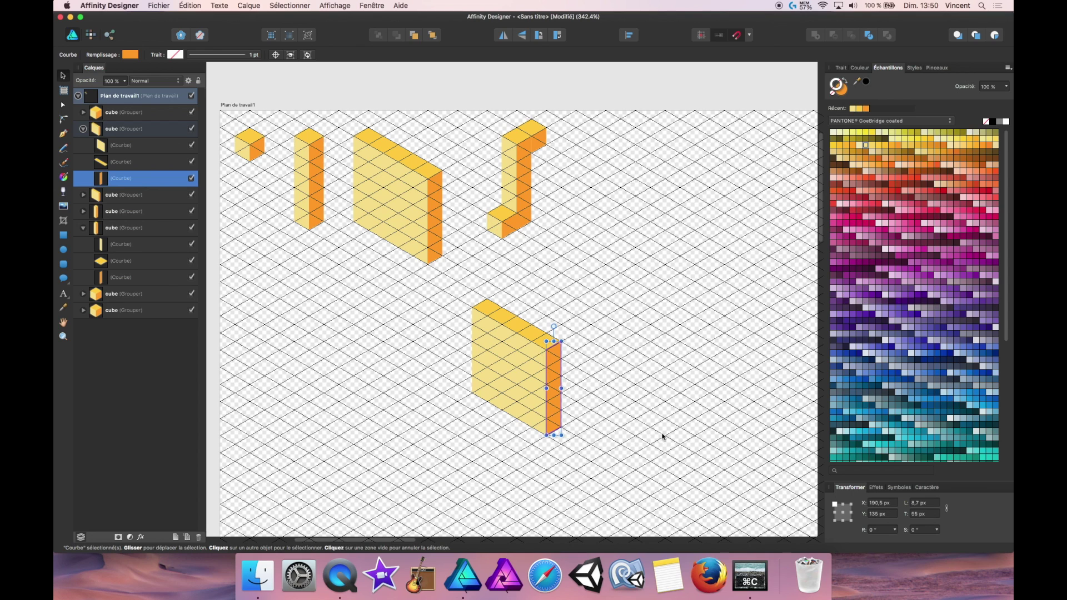
key(alt)
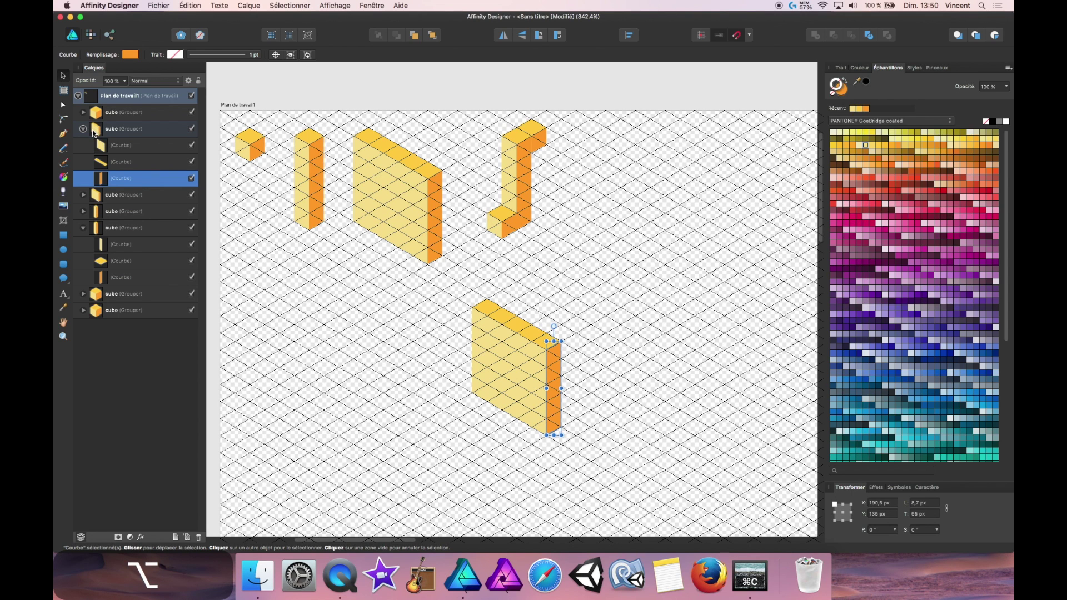
alt+click(93, 133)
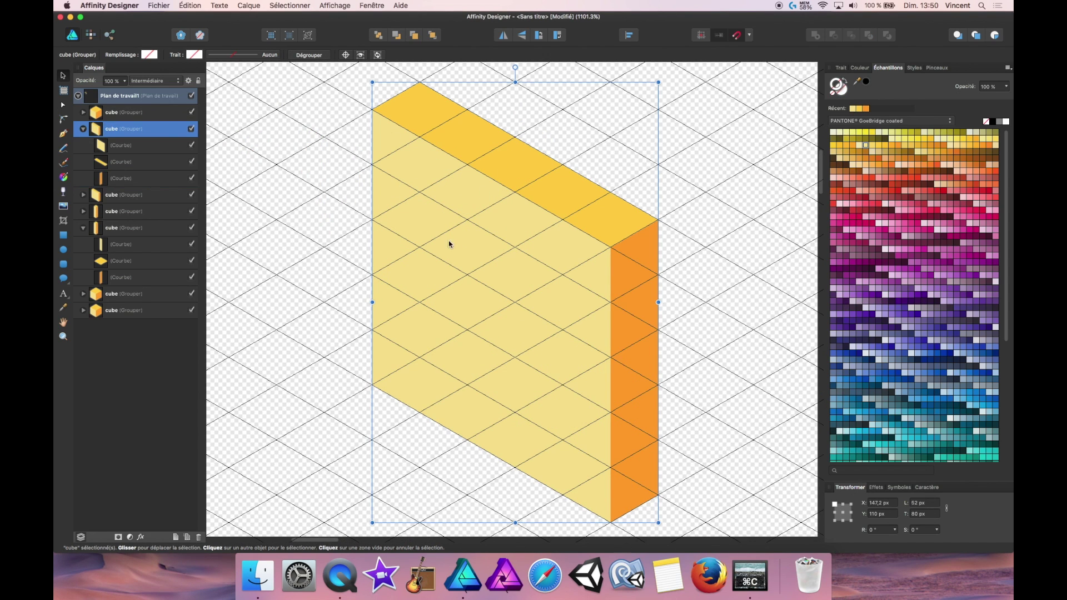
alt+scroll(410, 250, down, 5)
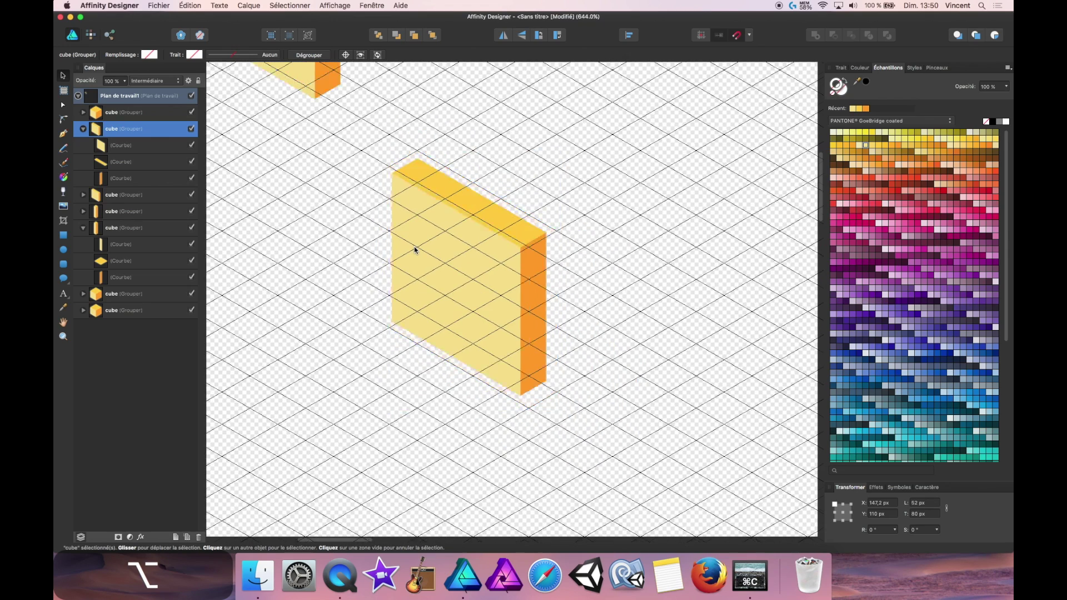
click(101, 176)
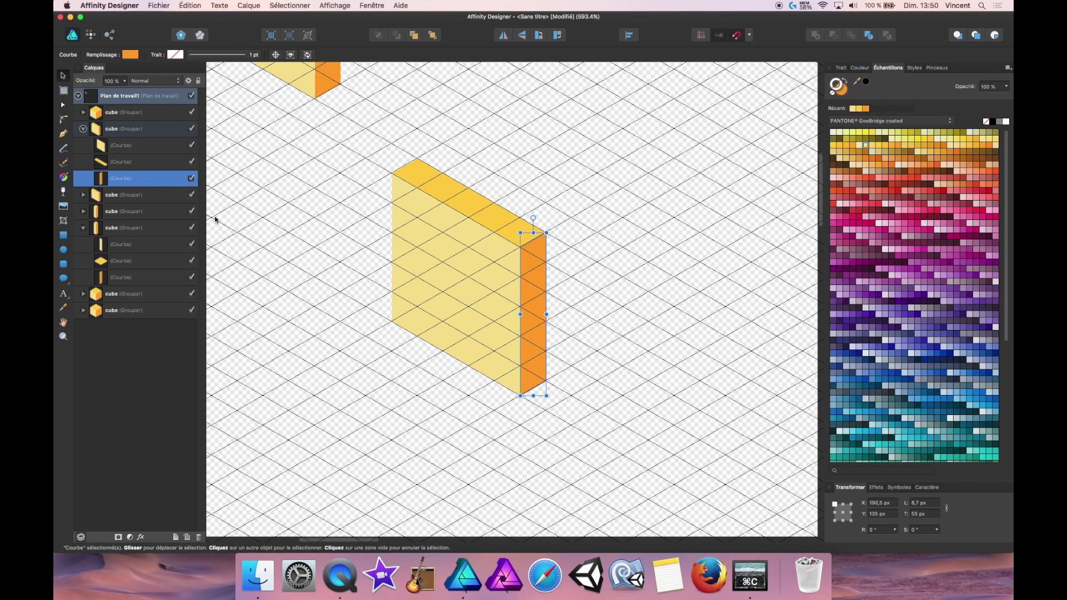
key(a)
drag(543, 220, 673, 306)
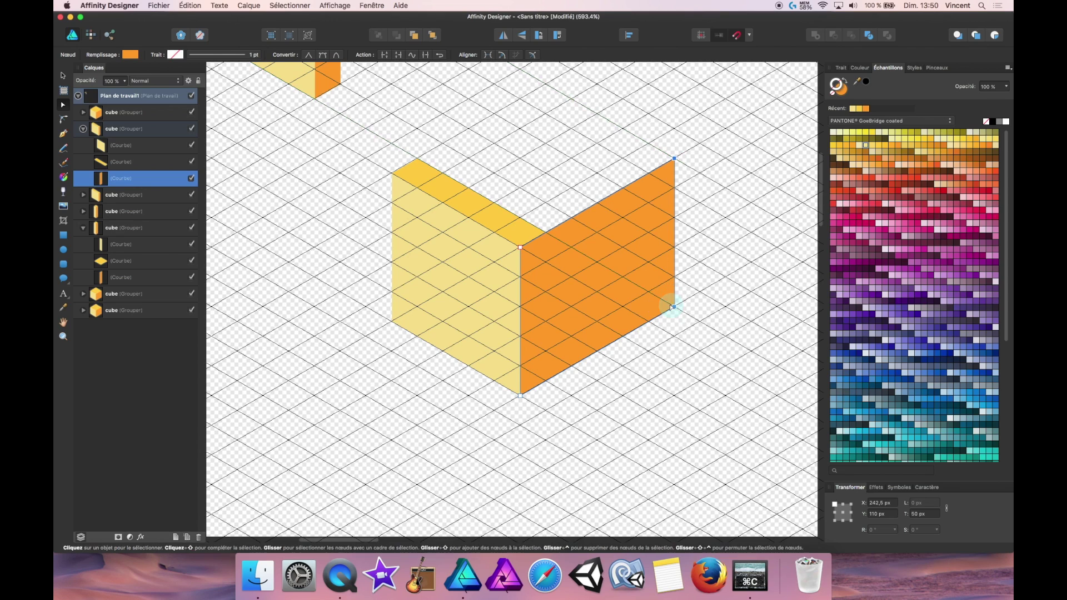
Extend the copied wall's top face by moving its two rear nodes to meet the widened orange face, closing the large block, and deselect it
click(463, 196)
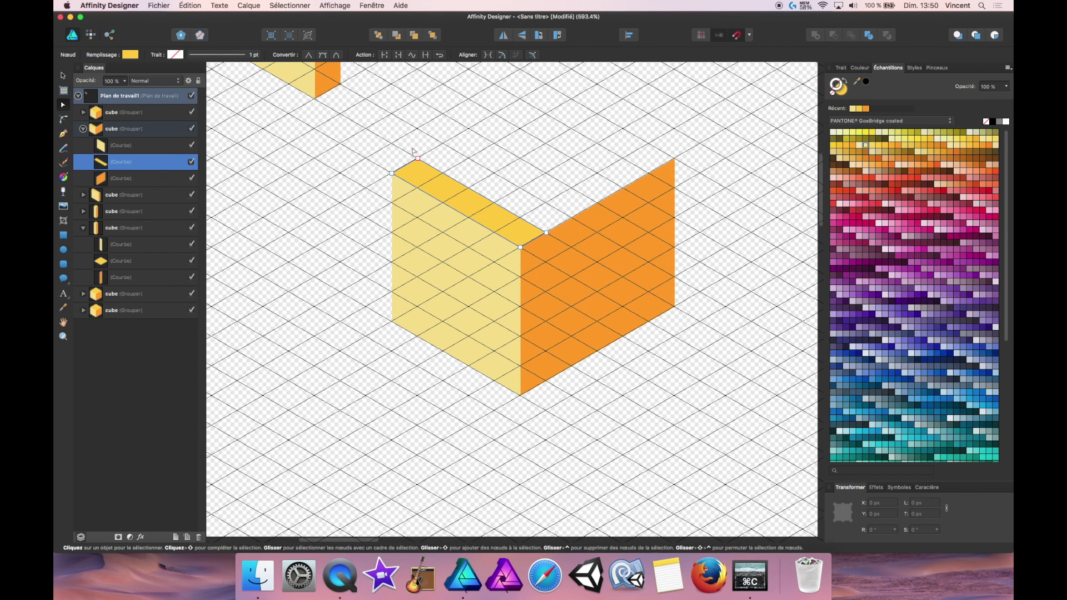
drag(414, 143, 667, 165)
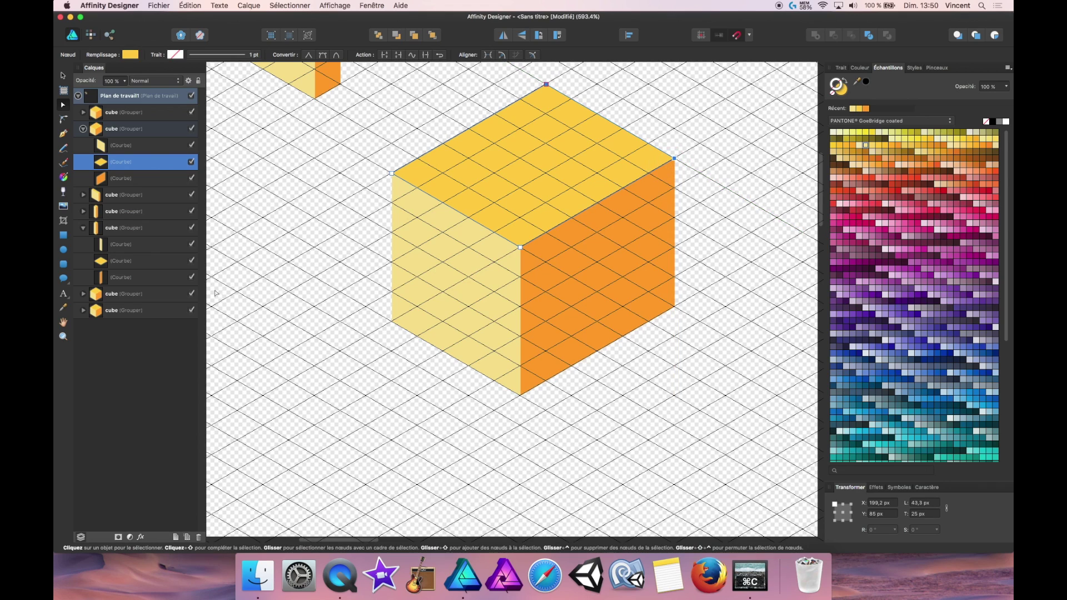
key(alt)
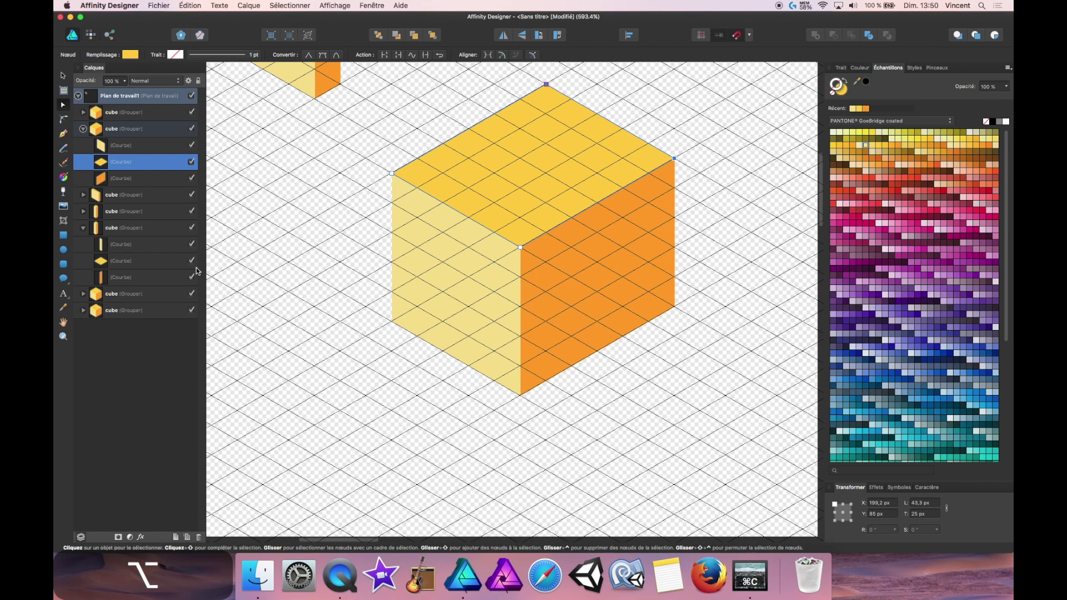
click(296, 271)
key(v)
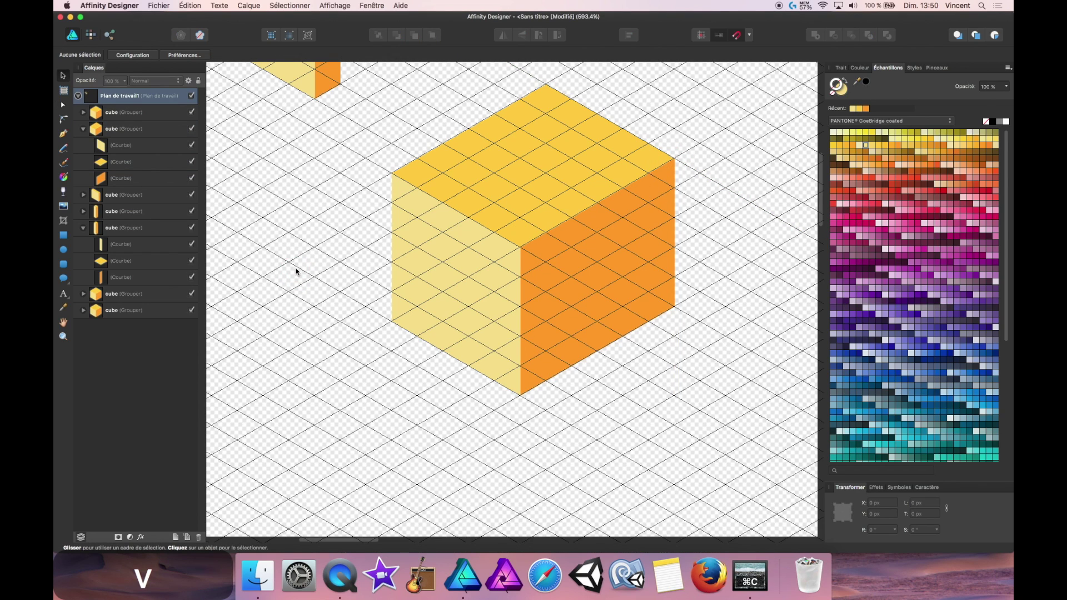
Duplicate the large block to its right at X 259.8 px, Y 70 px
scroll(338, 243, down, 10)
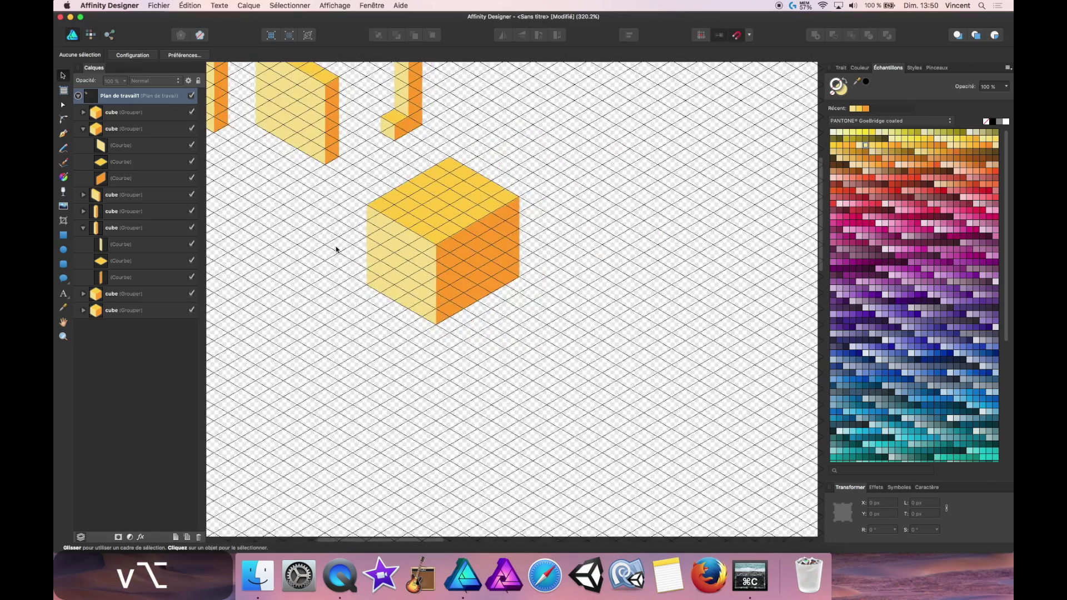
click(368, 245)
scroll(460, 305, up, 3)
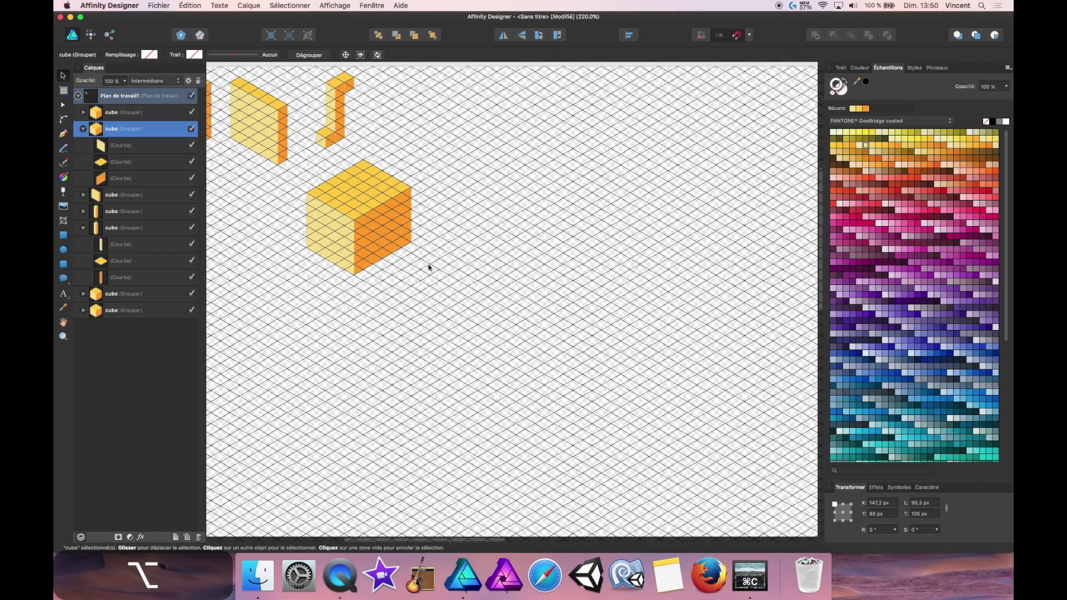
click(367, 205)
drag(367, 205, 493, 186)
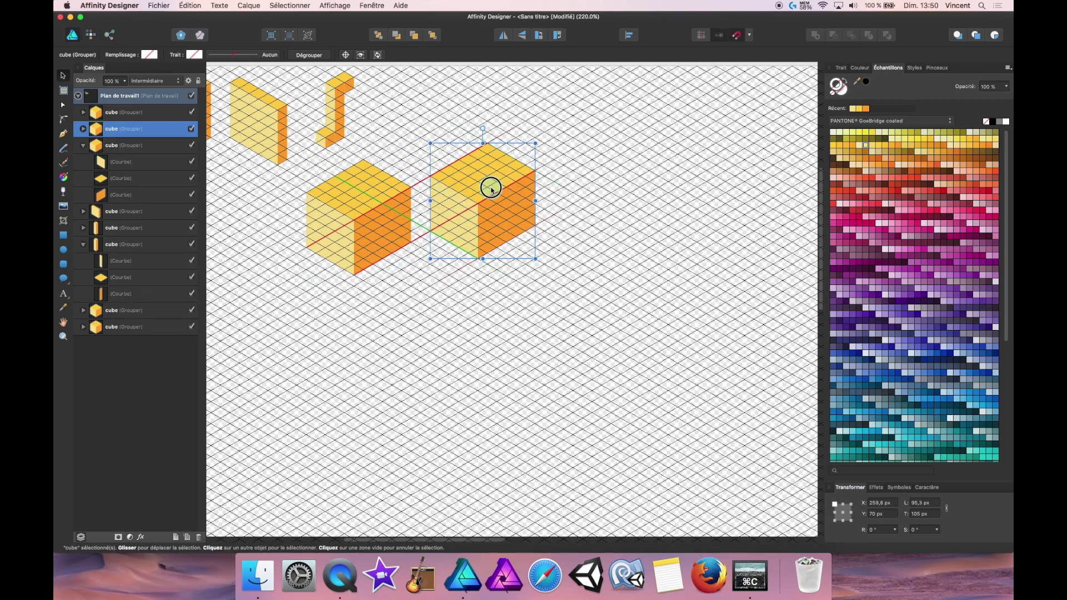
Collapse the other open groups in the layer list, expand the copied block's group and select its faces in turn down to the orange one
scroll(526, 293, up, 3)
scroll(526, 294, up, 2)
scroll(503, 299, up, 5)
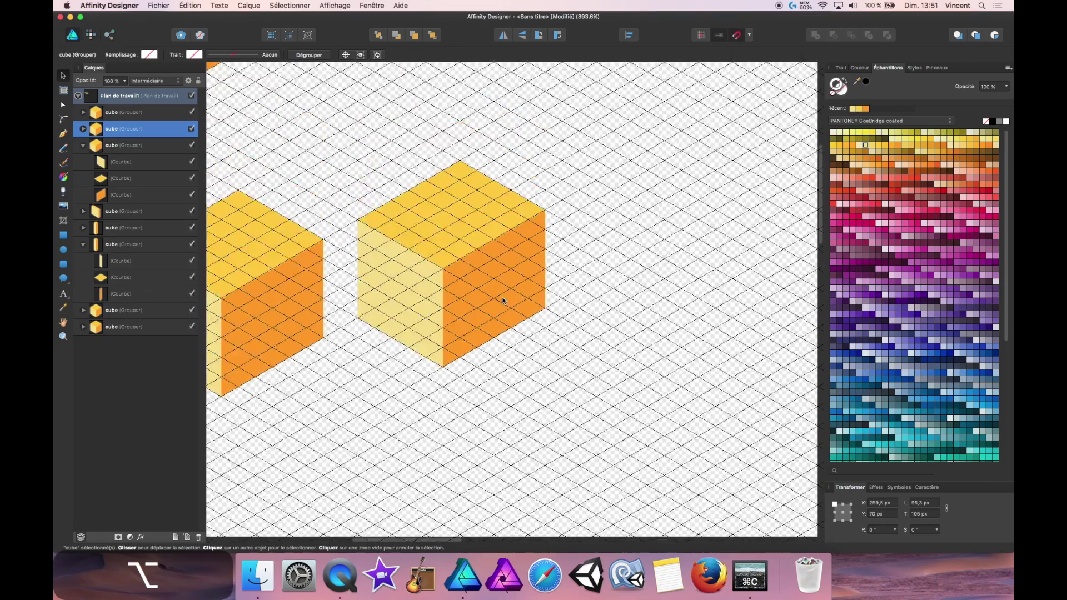
key(a)
click(457, 304)
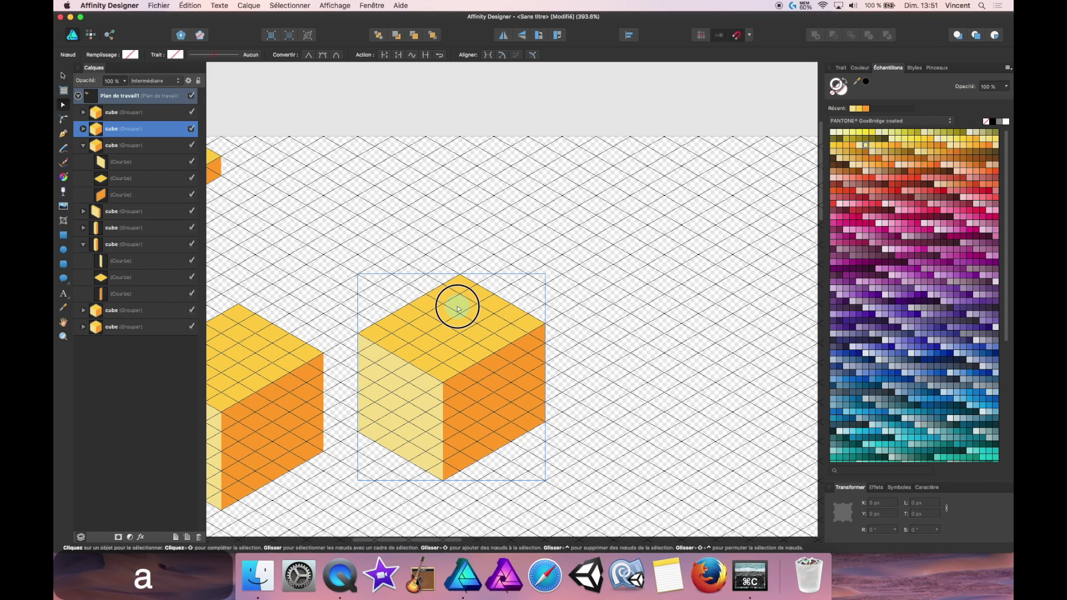
click(477, 342)
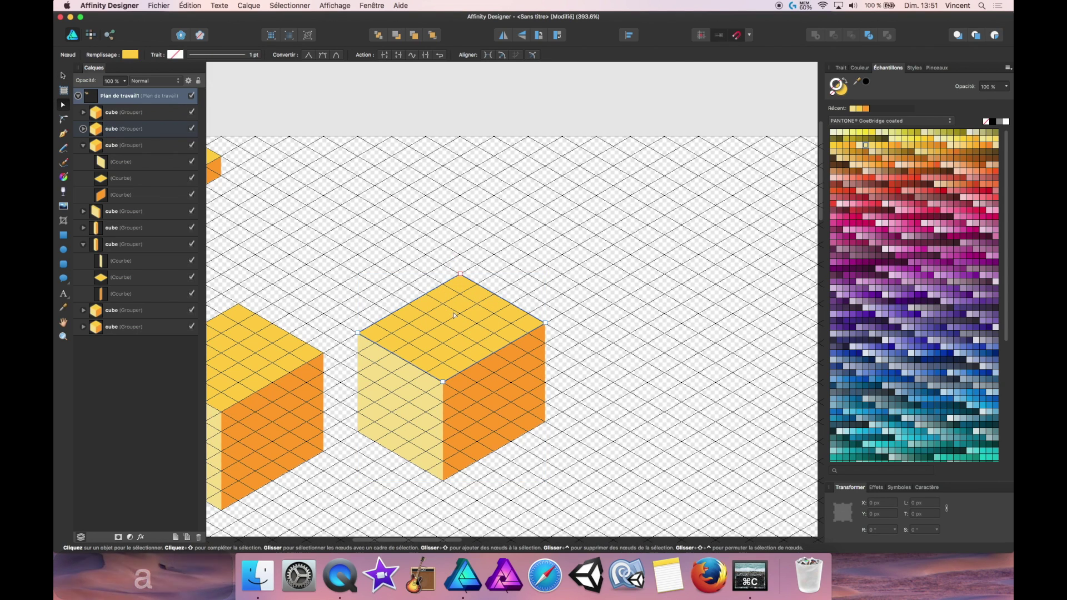
click(84, 245)
click(85, 146)
click(82, 145)
click(83, 129)
click(97, 131)
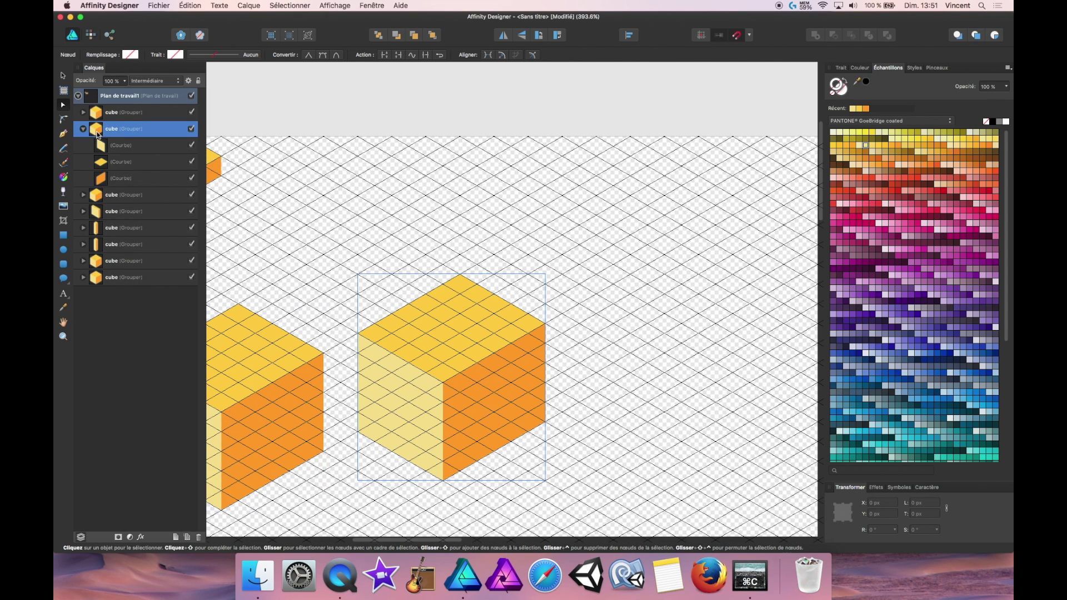
click(100, 146)
click(100, 162)
click(101, 177)
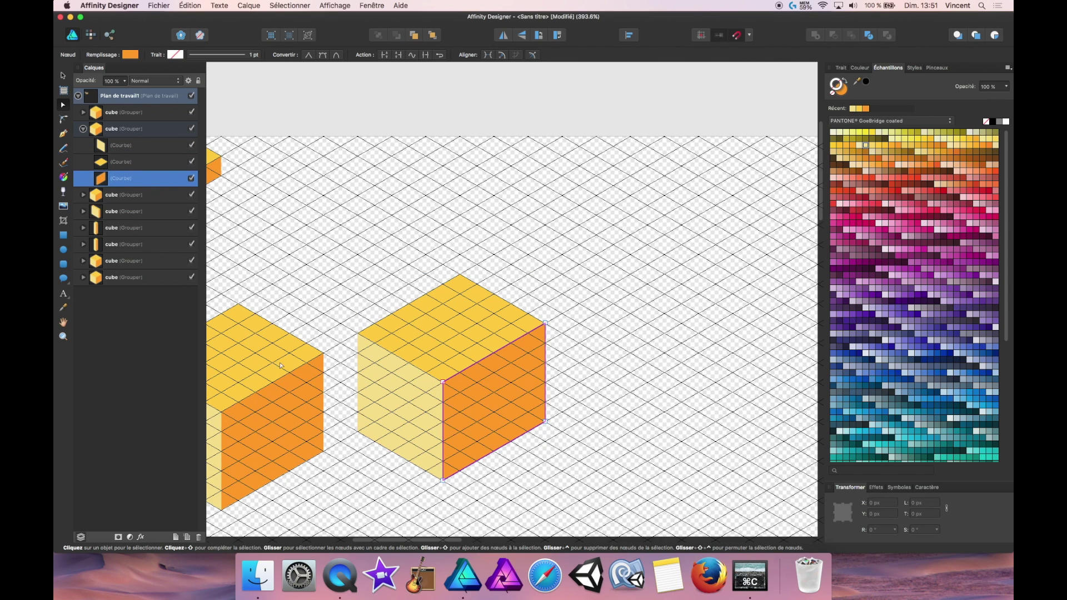
Lengthen the copied block's top face by moving its two rear nodes four grid cells up along the orange side's direction
click(281, 368)
click(453, 338)
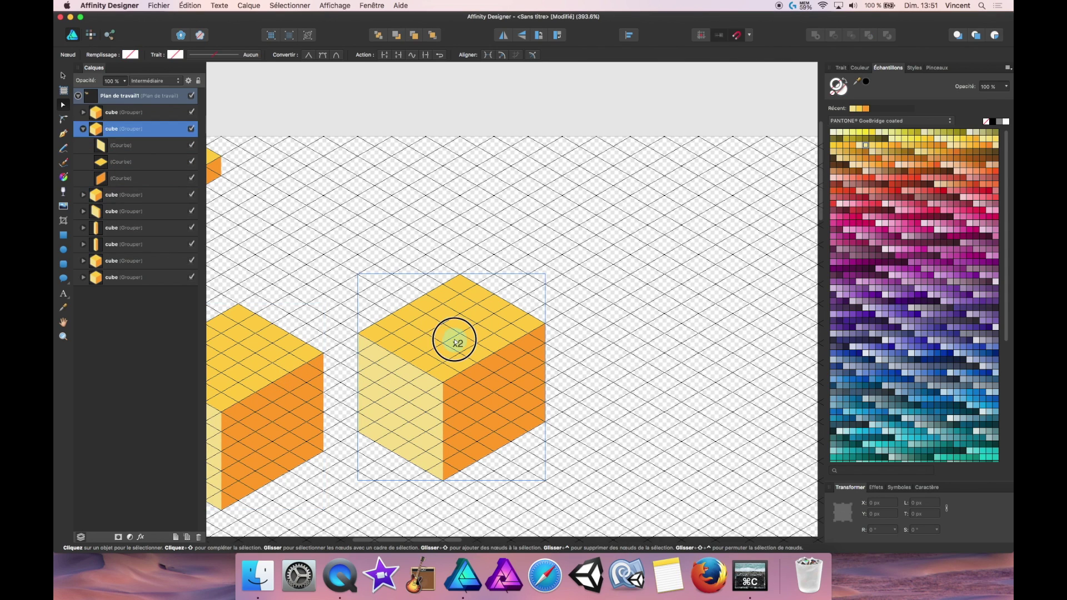
click(439, 320)
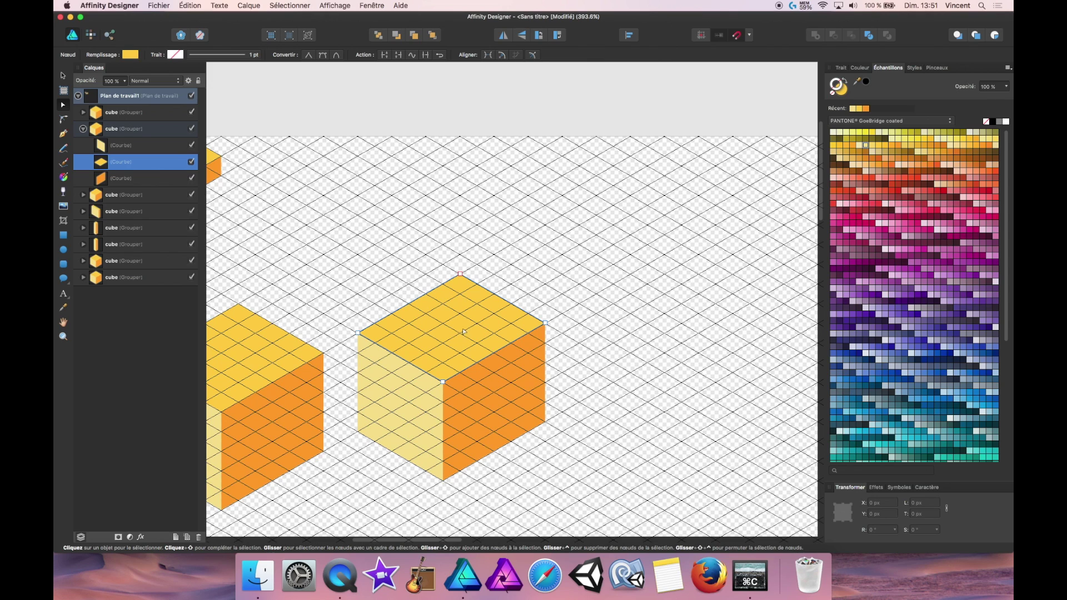
drag(452, 261, 600, 345)
drag(545, 321, 609, 287)
Stretch the copied block's orange face by moving its two right nodes to the lengthened top face's corner, and deselect it
click(519, 364)
drag(532, 315, 559, 459)
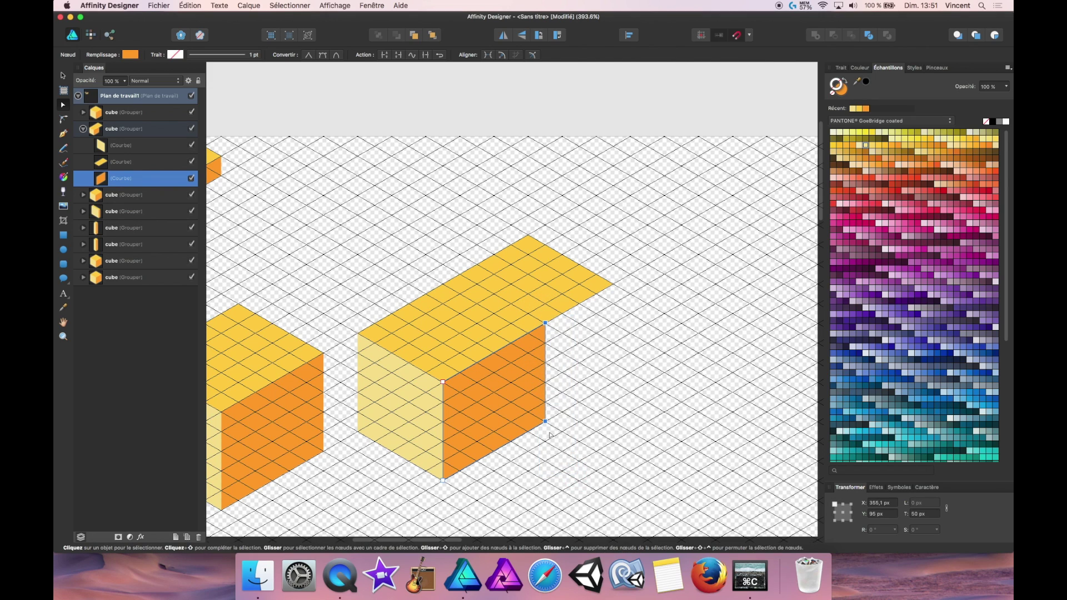
drag(545, 421, 611, 376)
click(646, 359)
key(v)
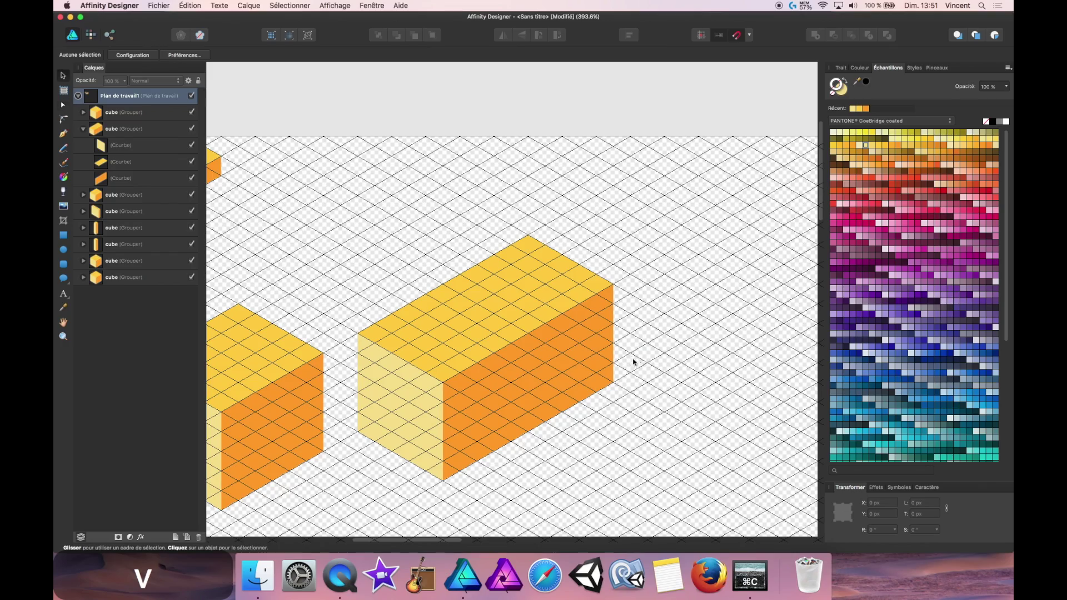
Below the yellow blocks, start a Pen outline on the grid with two one-cell-wide feet and a narrow pointed doorway between them
scroll(615, 358, down, 7)
scroll(455, 344, down, 3)
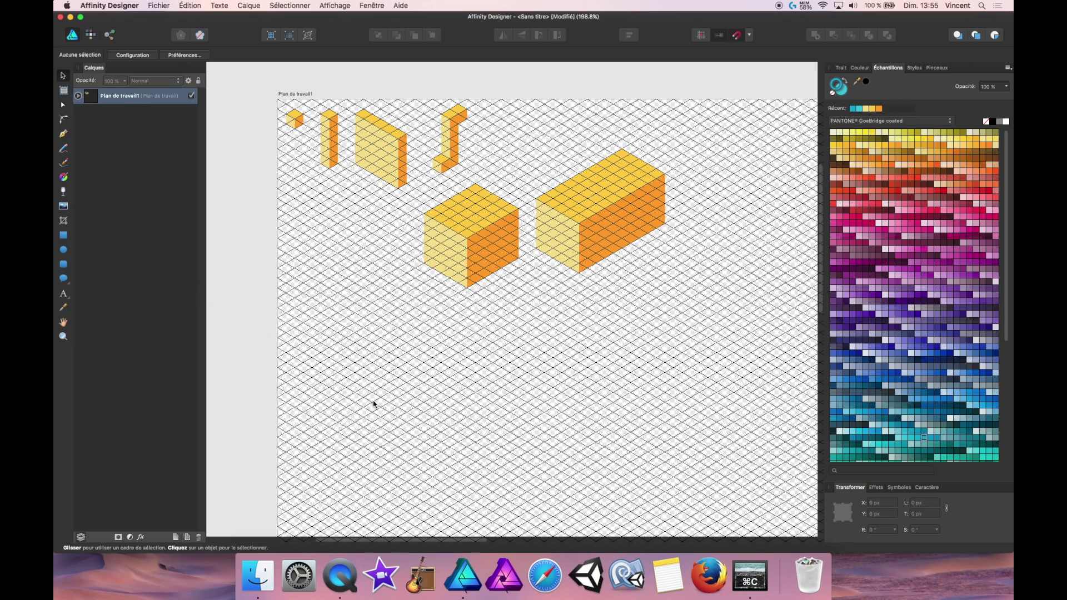
scroll(365, 397, down, 1)
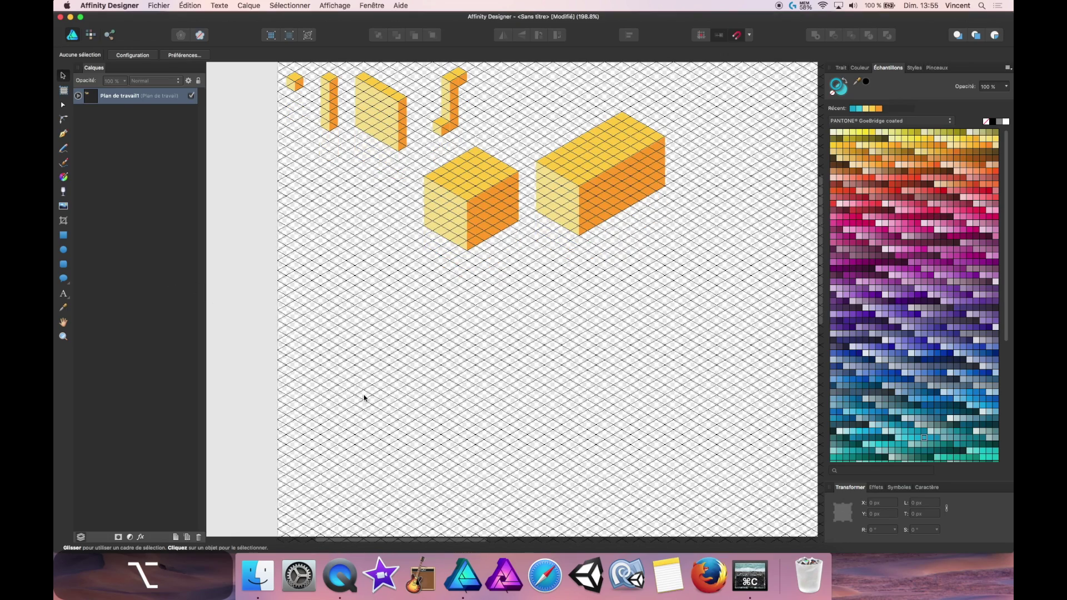
scroll(365, 397, up, 5)
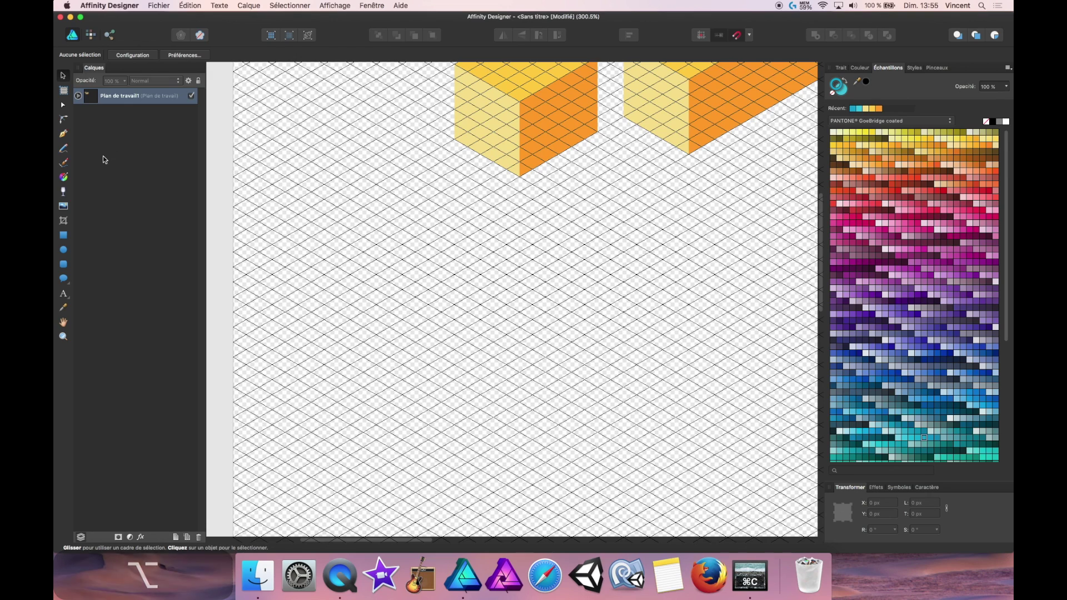
click(64, 134)
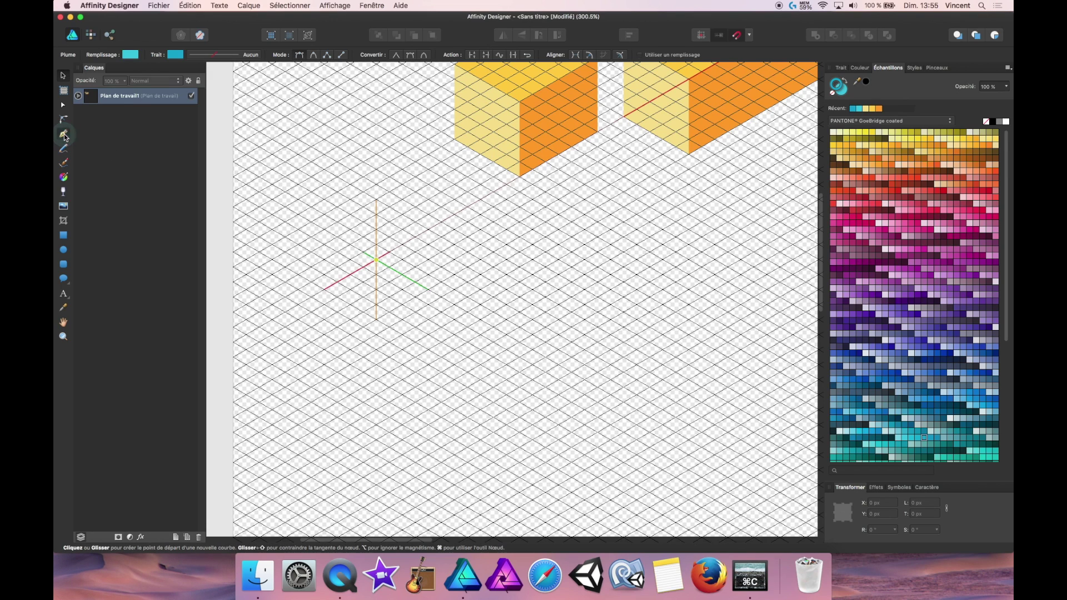
click(311, 268)
click(326, 276)
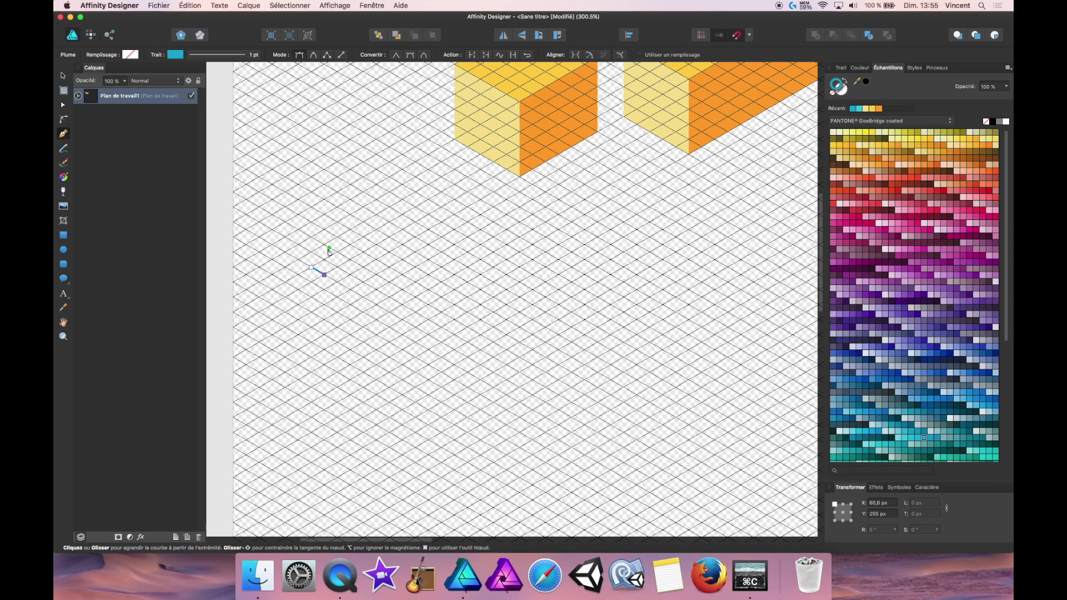
click(324, 229)
click(332, 221)
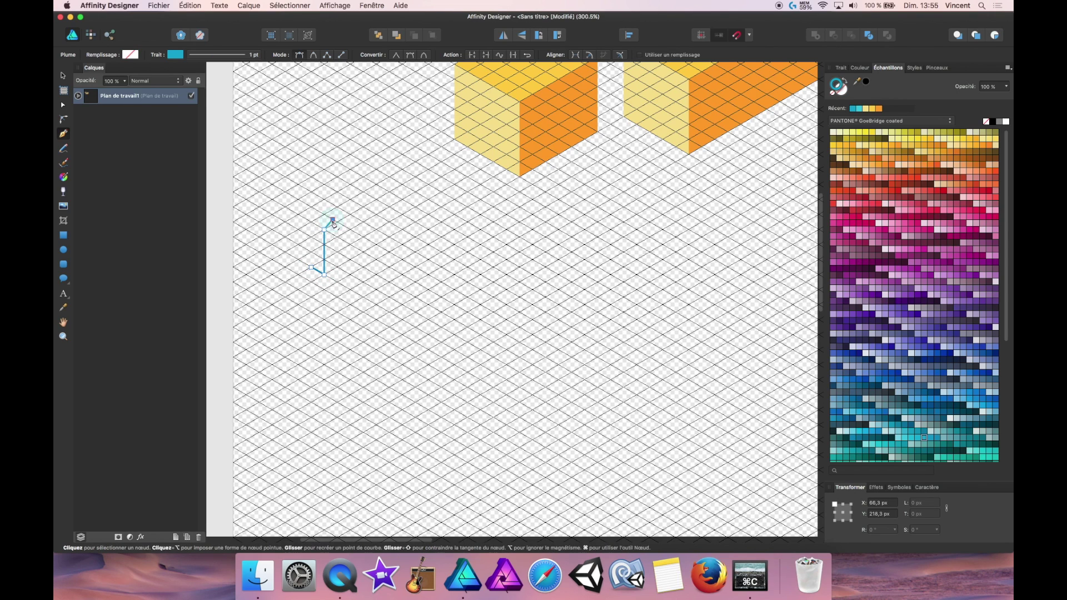
click(337, 238)
click(337, 282)
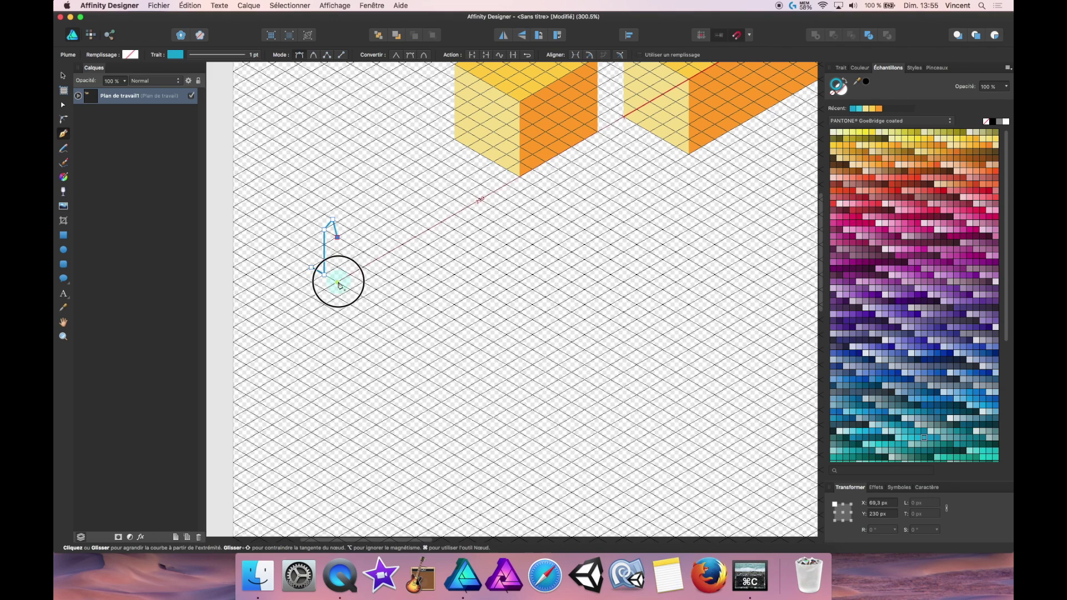
click(350, 290)
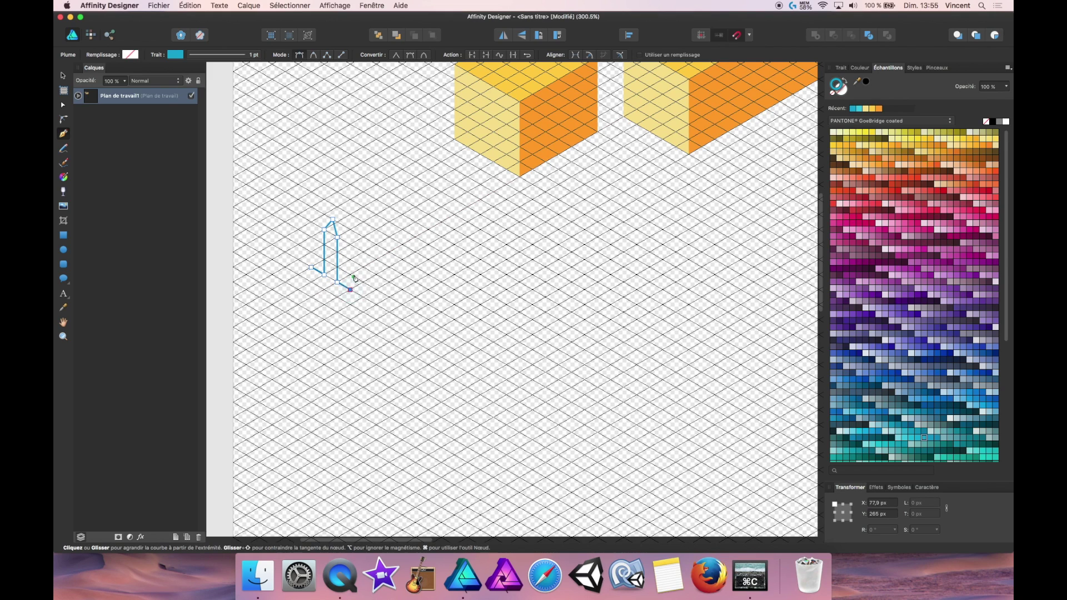
Close the outline with its right, slanted upper and left edges, forming a left-facing wall panel about 26 by 65 px
click(350, 213)
click(311, 192)
click(311, 268)
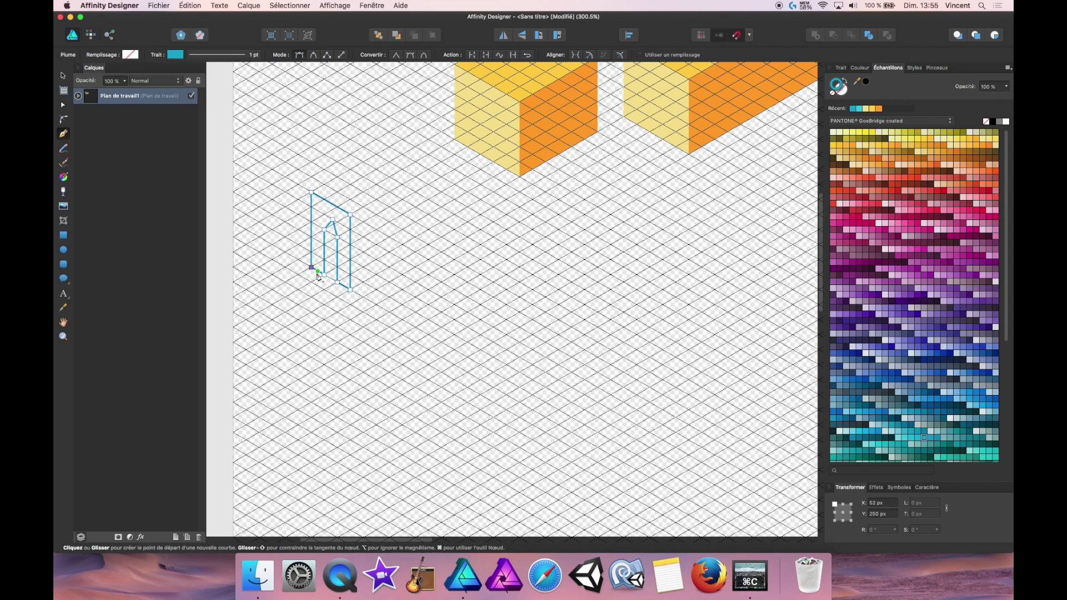
Turn the panel's stroke colour into its fill, remove the stroke and set the fill to the light turquoise swatch 2FC5DF
click(845, 82)
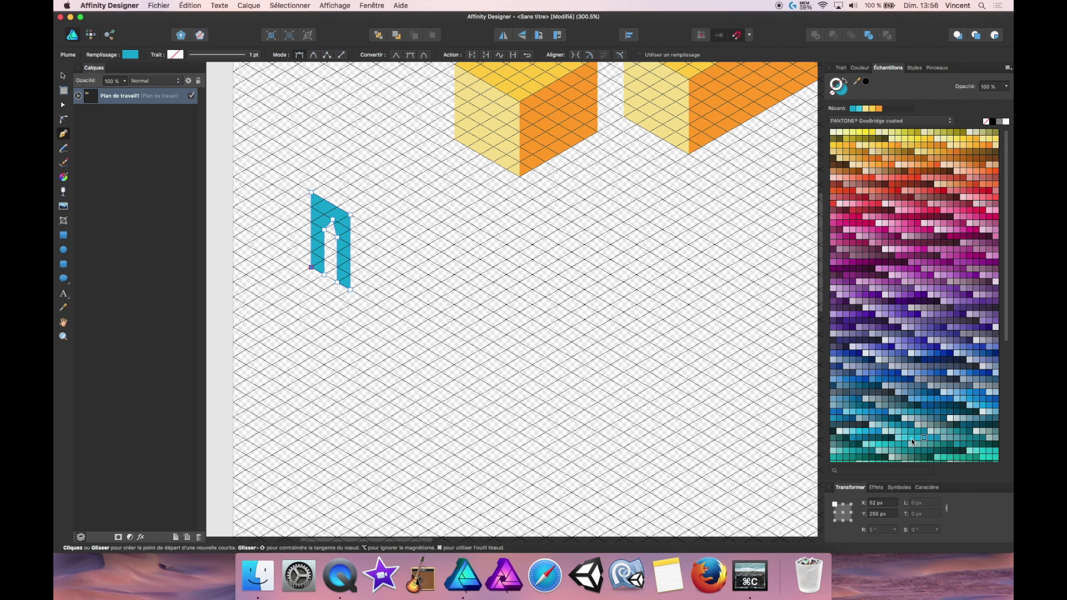
click(906, 439)
click(846, 83)
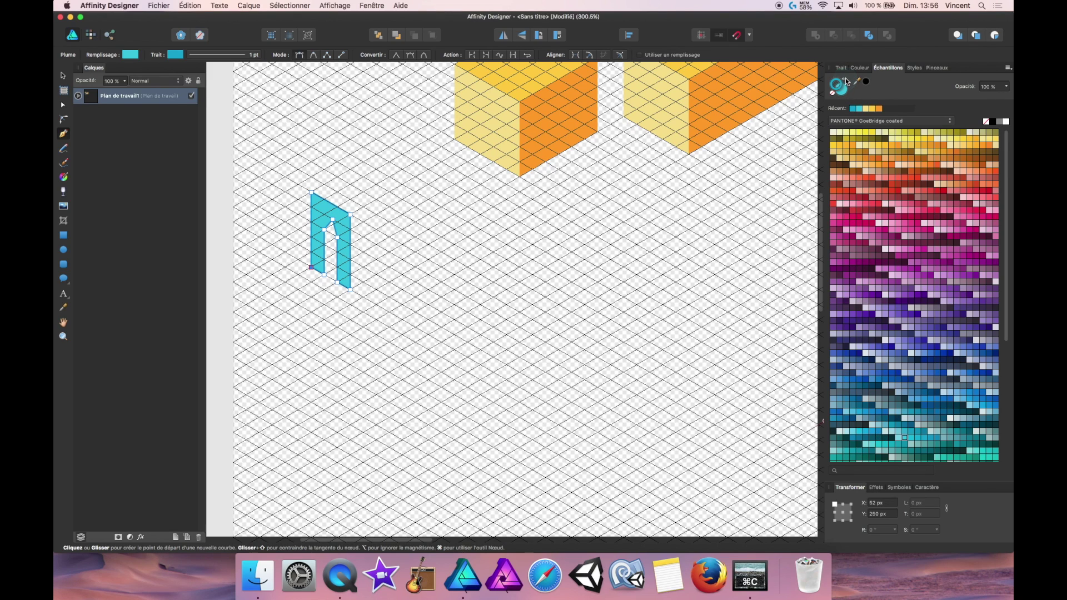
click(834, 94)
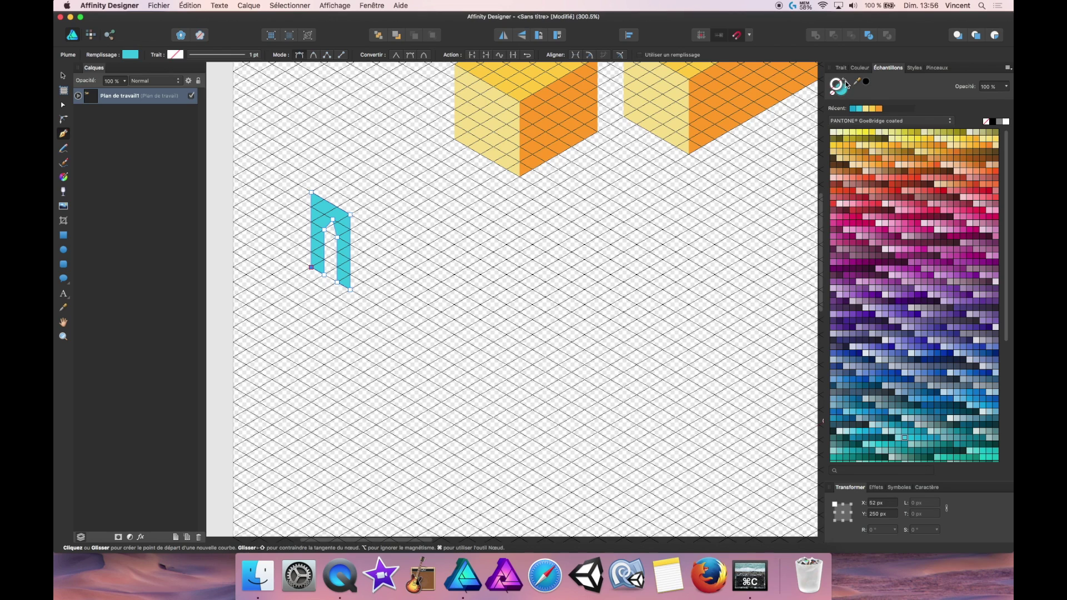
click(844, 95)
double_click(844, 95)
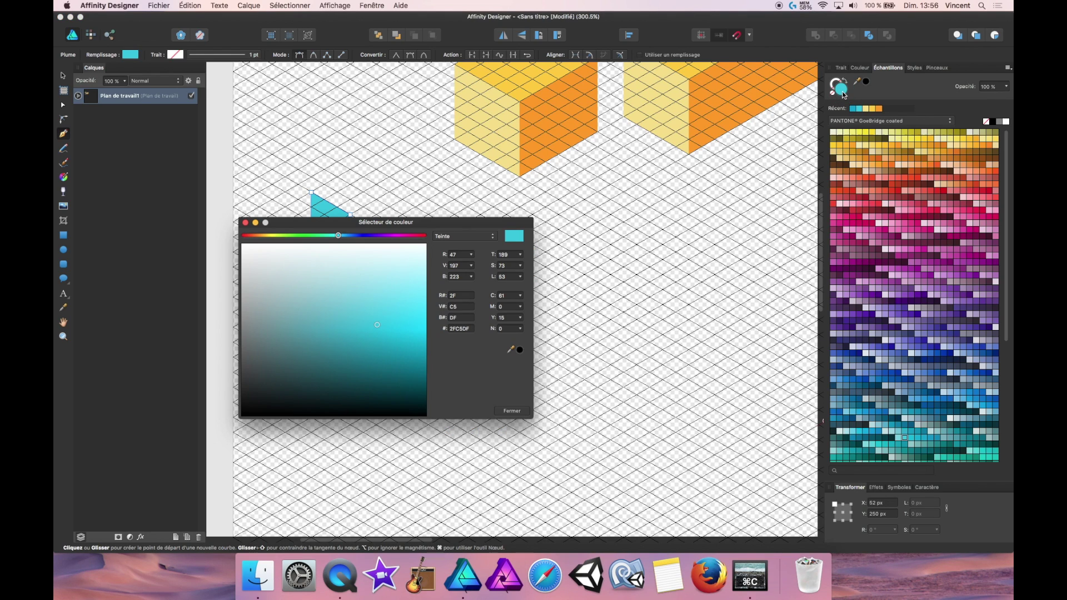
click(245, 222)
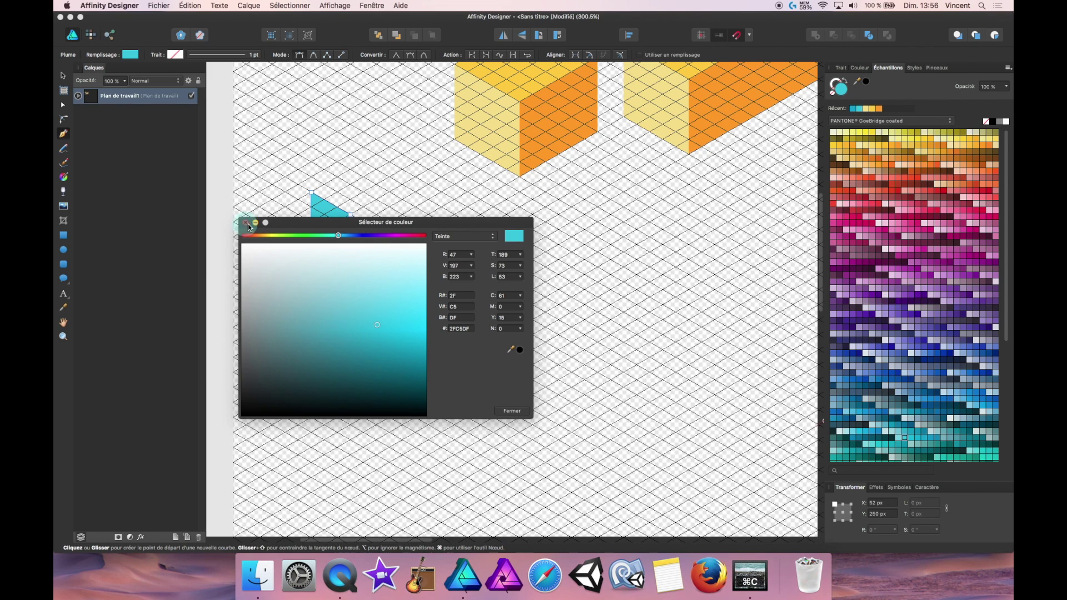
click(910, 437)
click(904, 438)
click(910, 438)
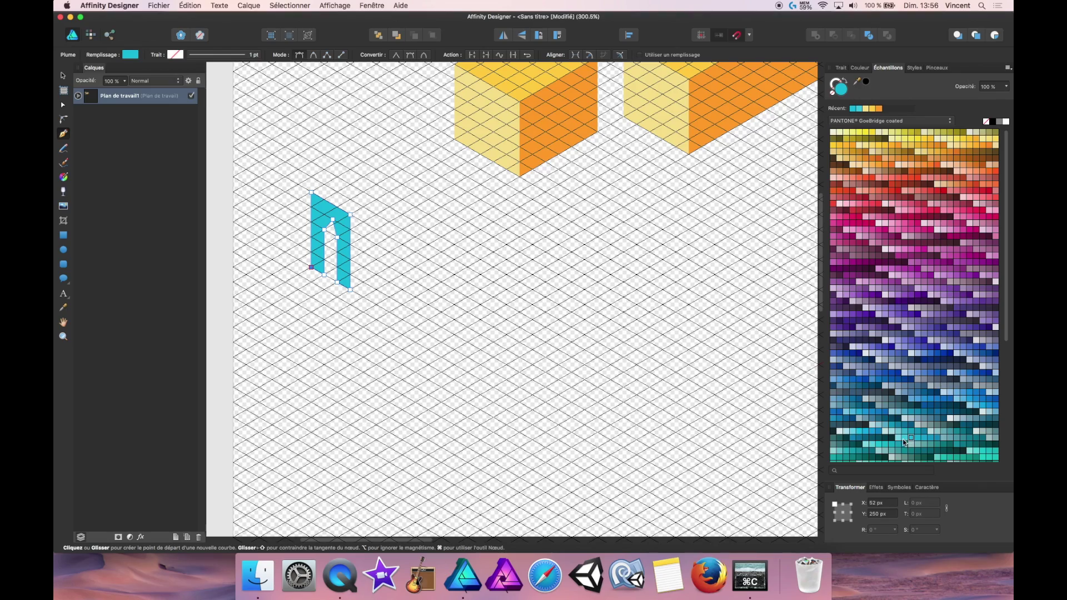
click(903, 438)
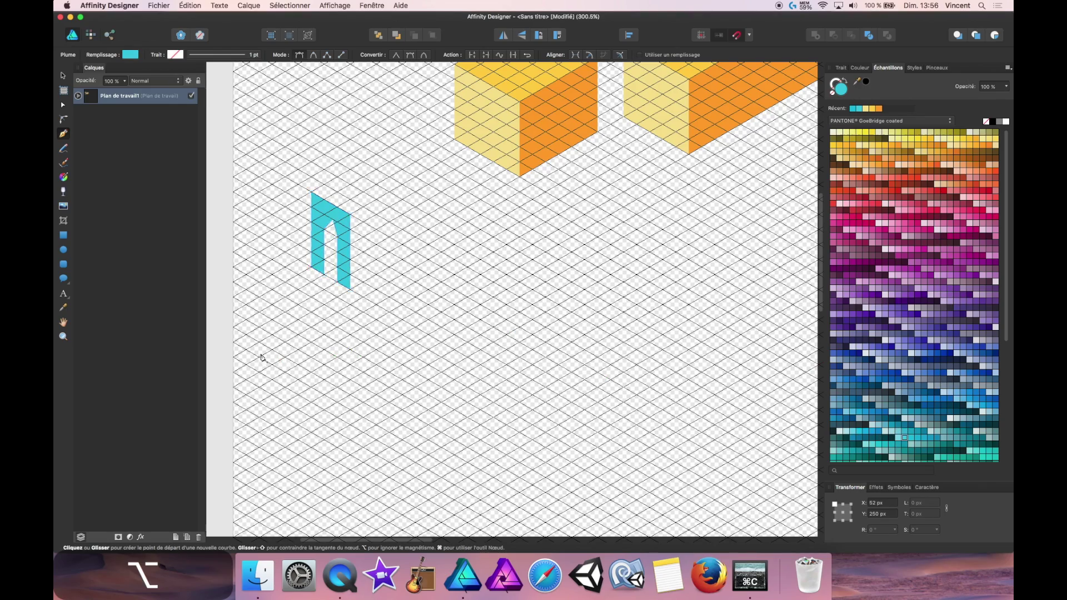
Convert the doorway's peak node to smooth and adjust it into a rounded arch, leaving the panel deselected
alt+scroll(278, 351, up, 3)
scroll(383, 321, up, 5)
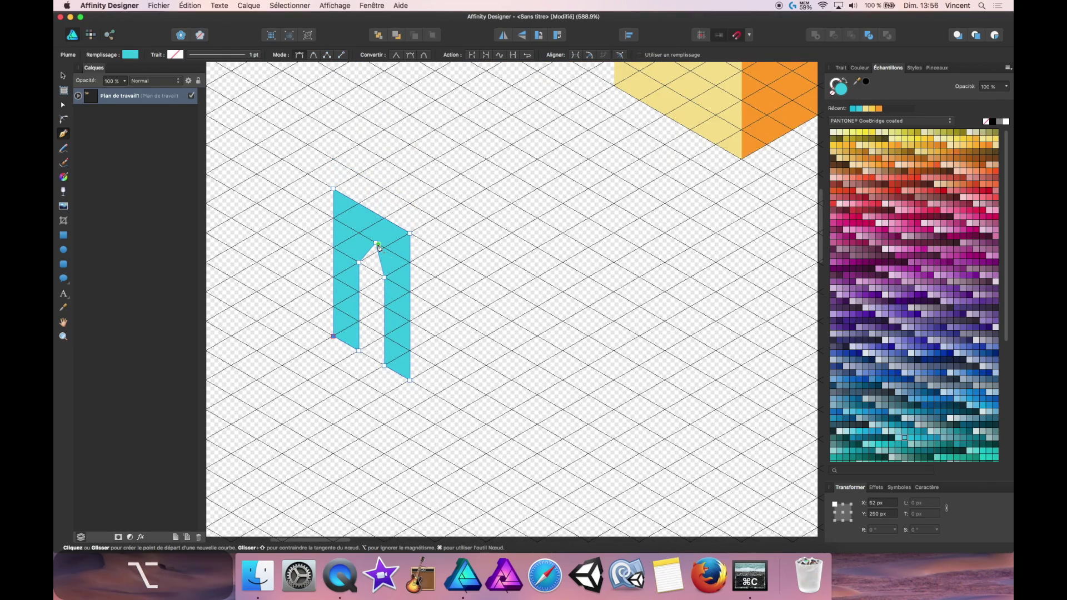
key(a)
click(376, 243)
click(323, 55)
mouse_move(371, 240)
mouse_down()
mouse_move(361, 234)
mouse_move(388, 248)
mouse_move(361, 235)
mouse_up()
click(441, 234)
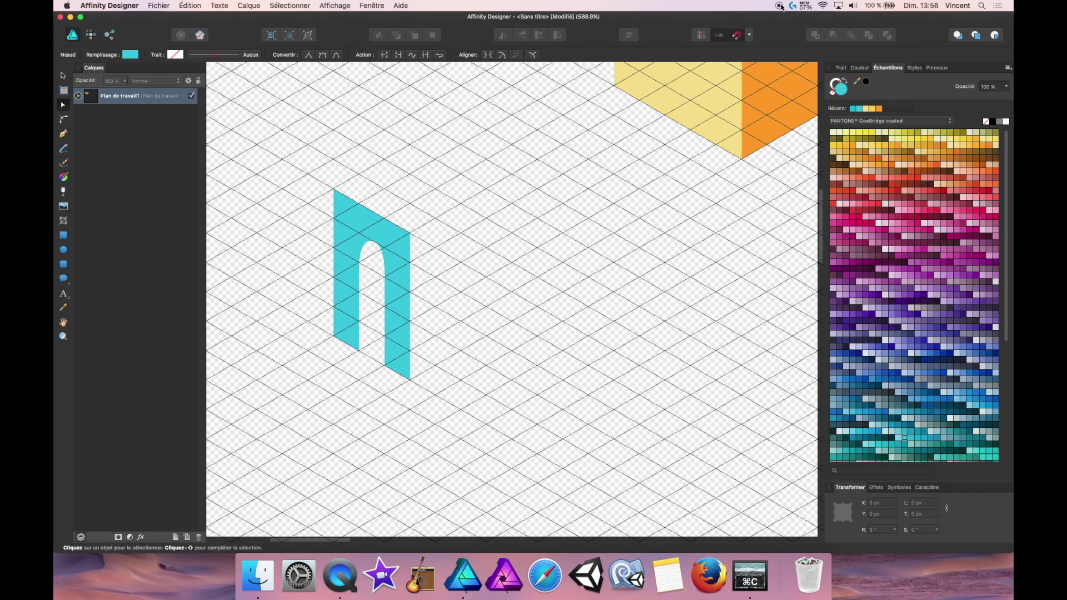
Duplicate the turquoise arch panel to its right and flip the copy horizontally
key(v)
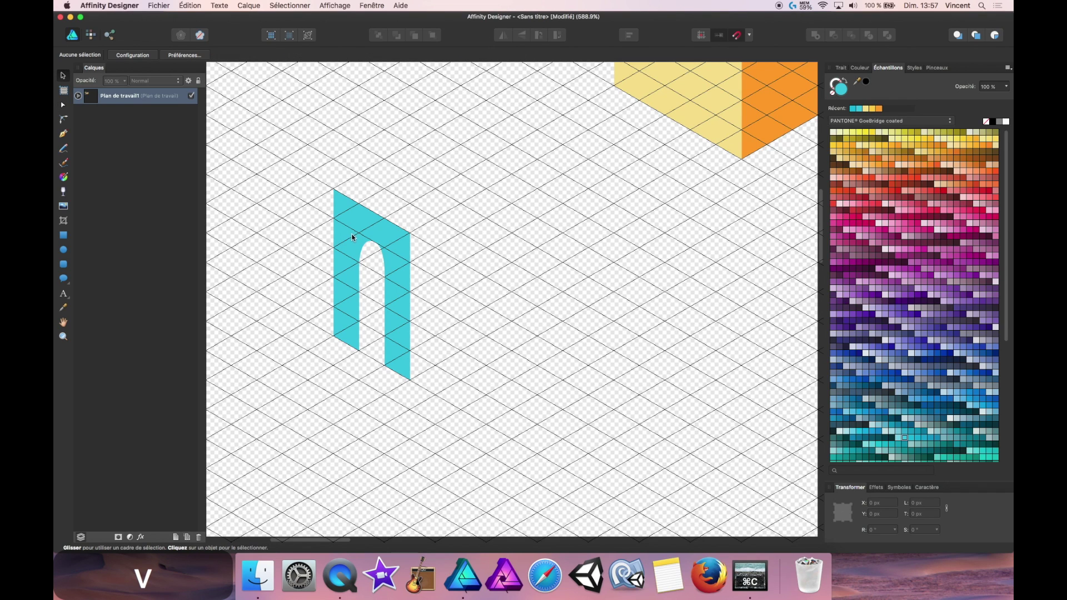
click(353, 236)
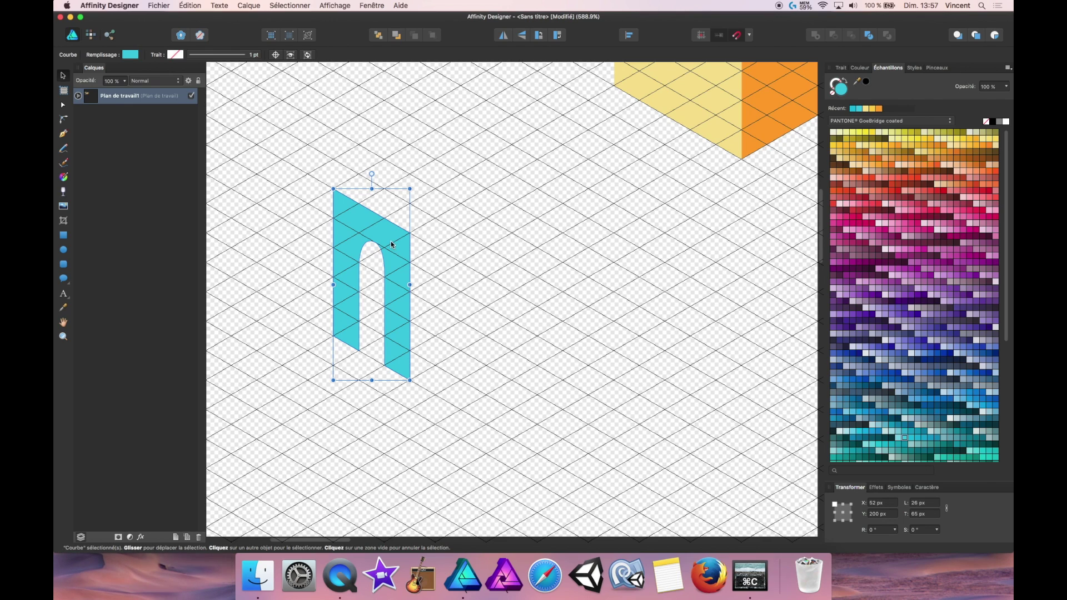
drag(391, 244, 497, 247)
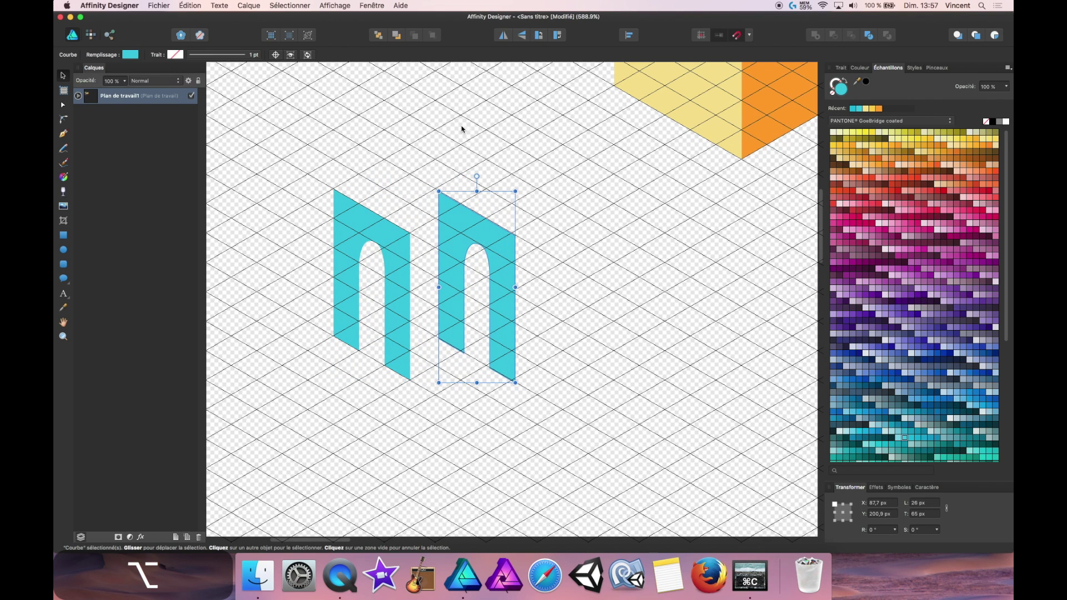
click(503, 35)
Snap the flipped panel against the original's right edge, fill it with a darker turquoise and deselect it
drag(490, 236, 458, 234)
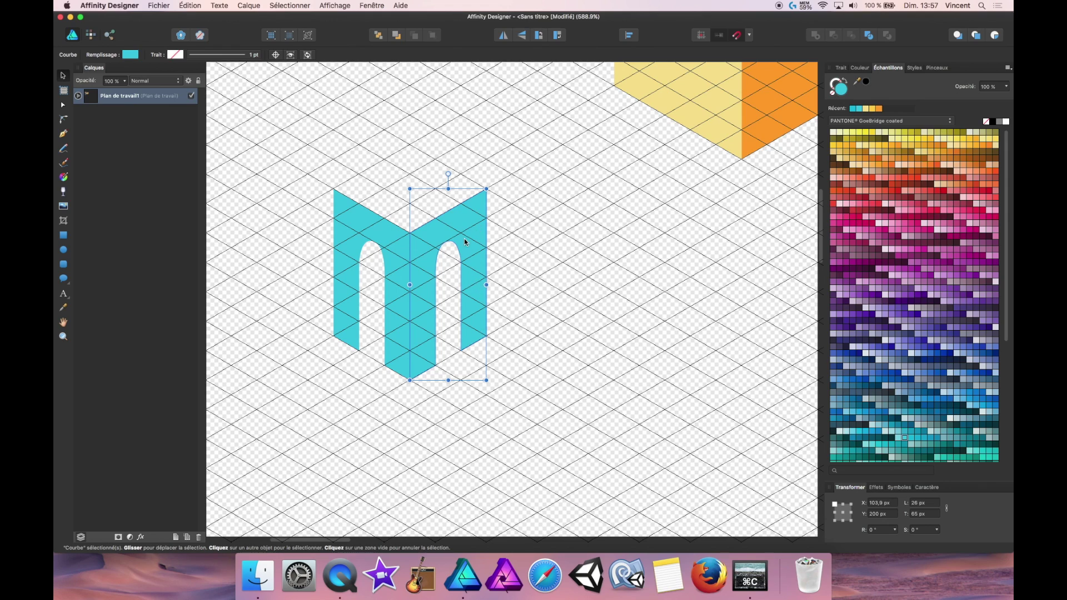
click(925, 439)
click(632, 335)
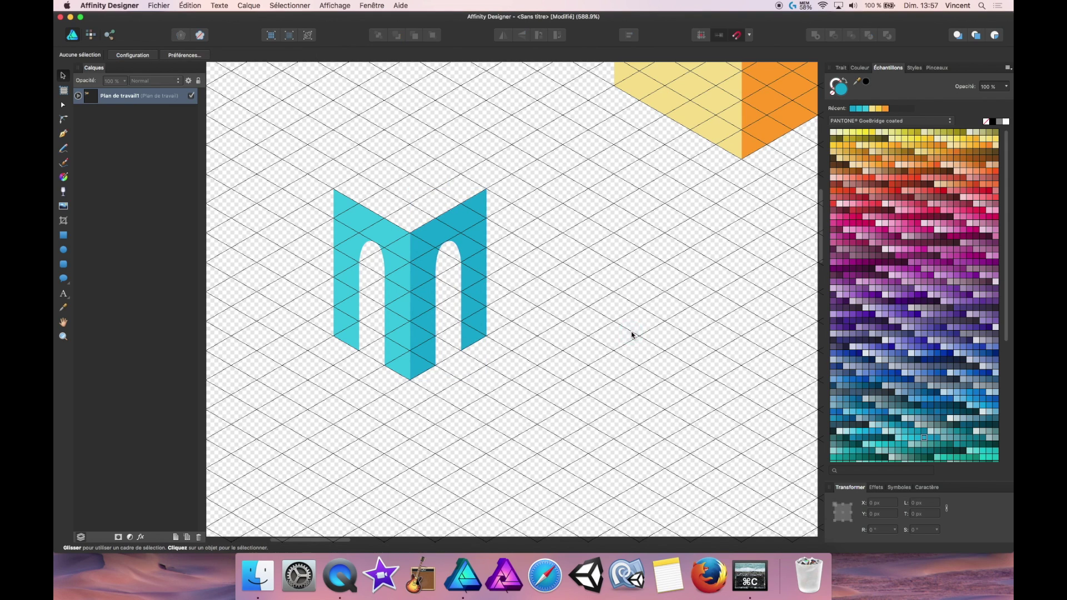
Draw the rhombus top face connecting the upper corners of both arch panels and fill it with pale turquoise
click(63, 133)
drag(334, 190, 409, 144)
click(485, 190)
click(410, 234)
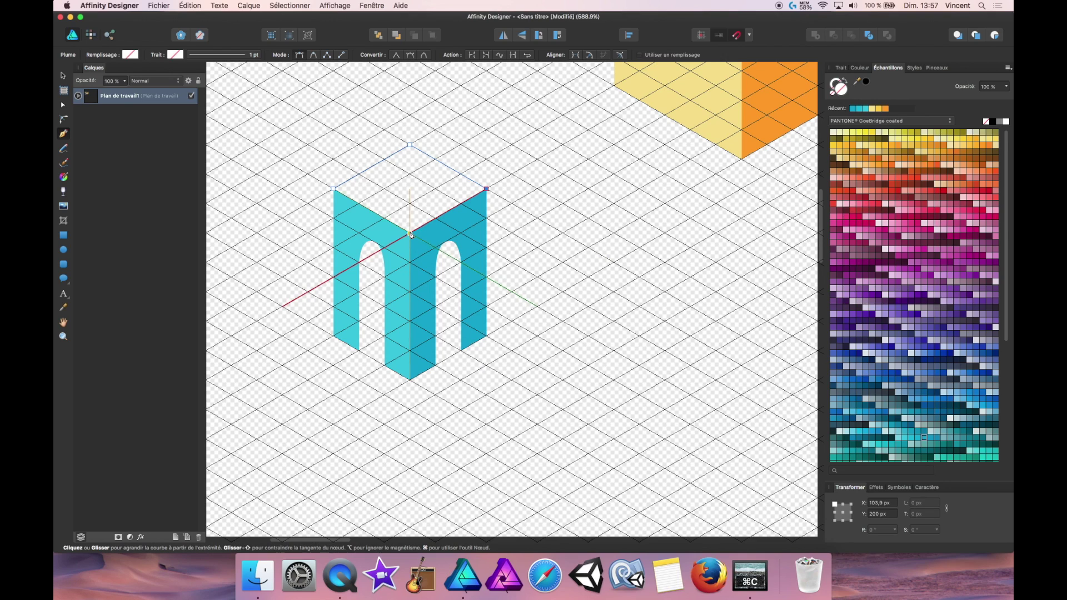
click(333, 189)
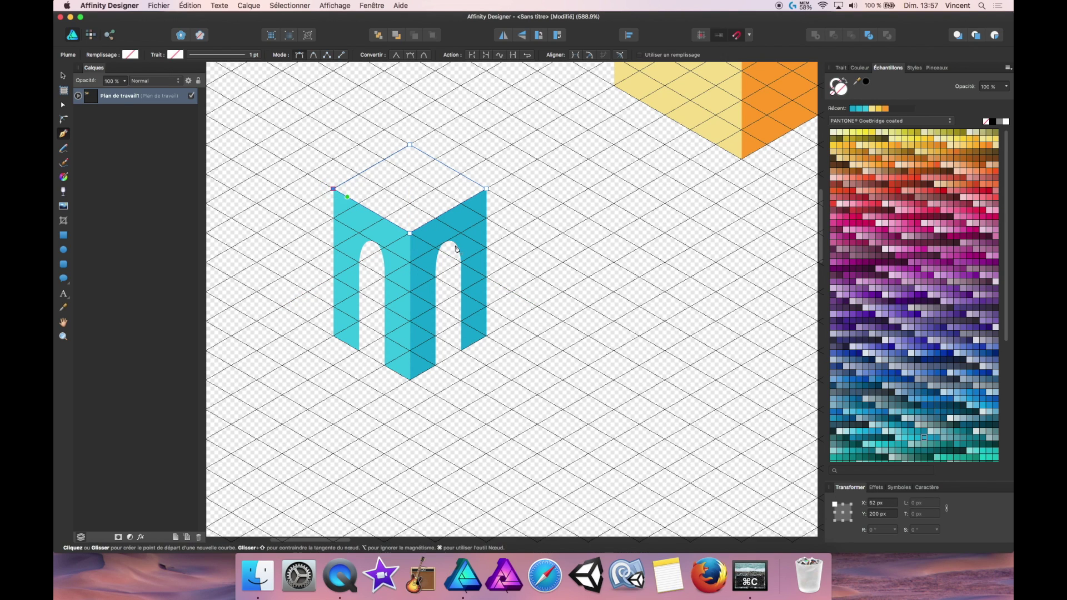
click(899, 438)
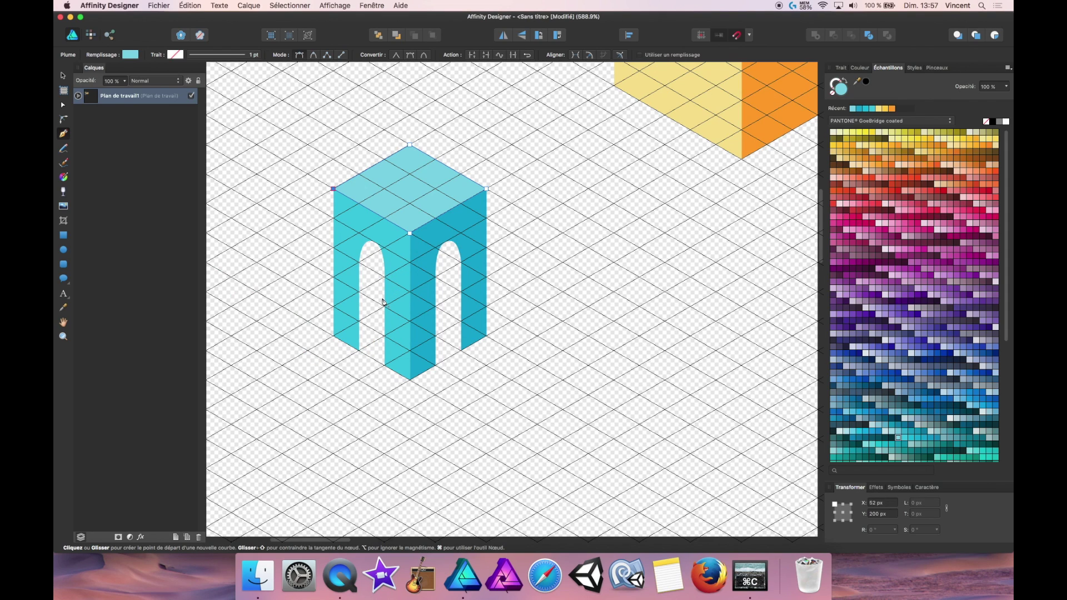
Draw an inner wall face about 45 px tall over the left arch opening and fill it with dark blue
click(358, 351)
click(386, 337)
click(384, 218)
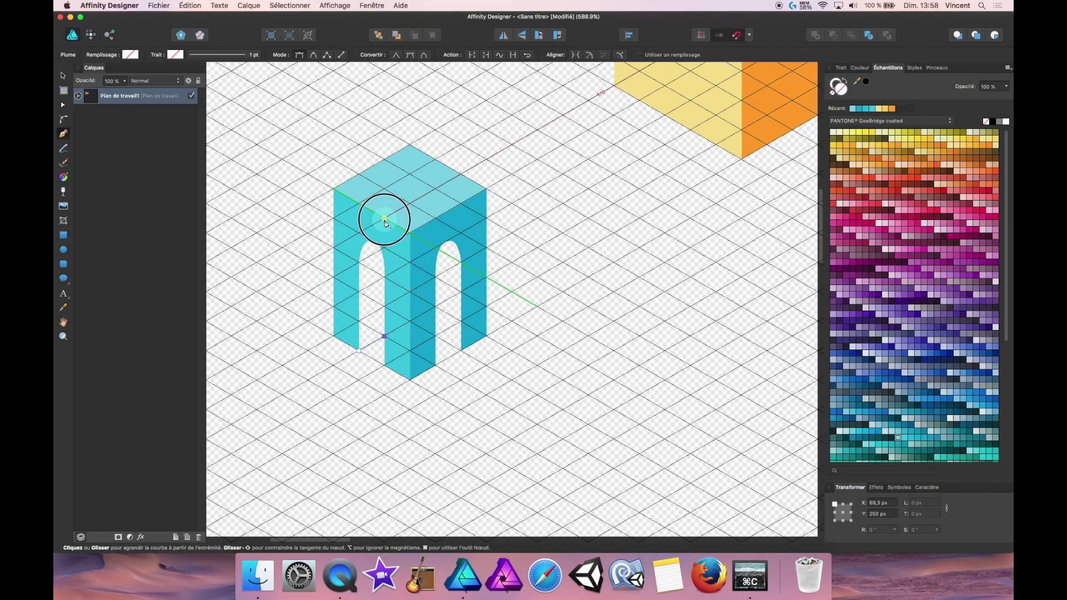
click(358, 233)
click(359, 351)
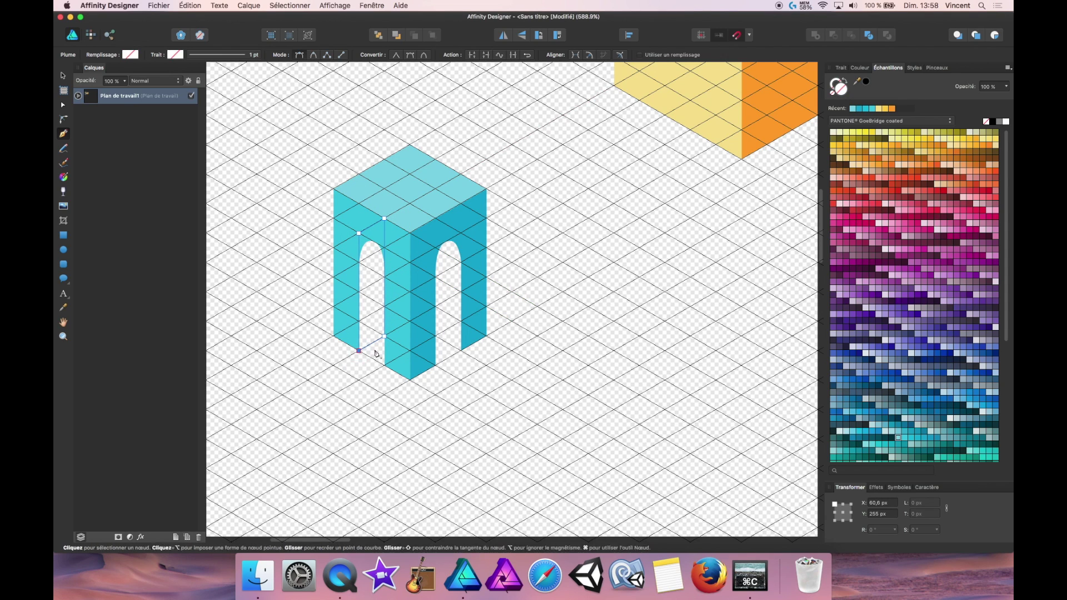
click(938, 439)
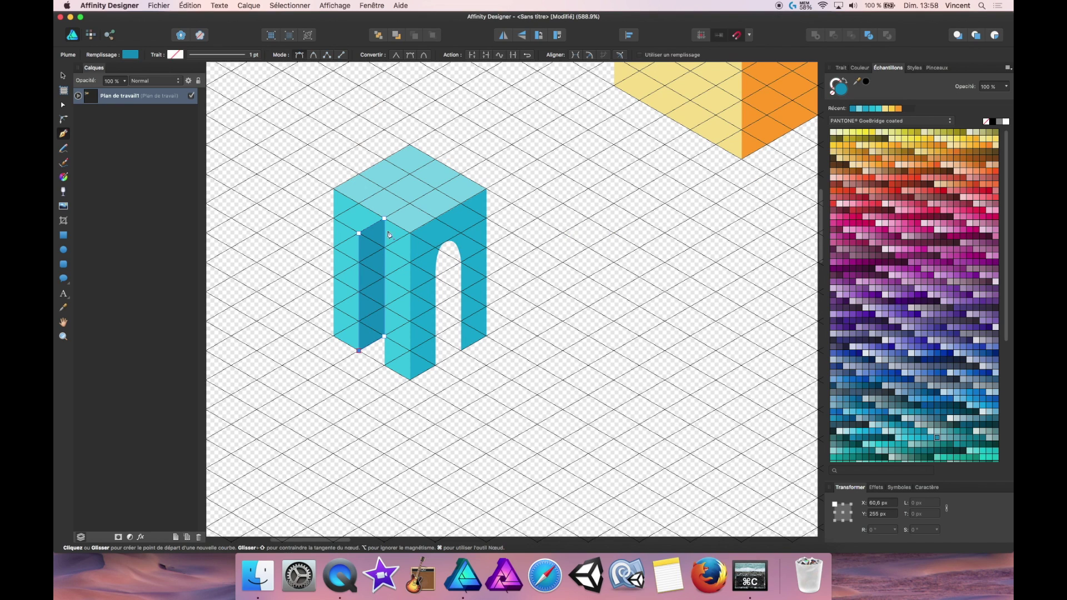
Send the dark blue inner face behind the arch panels and deselect it
key(v)
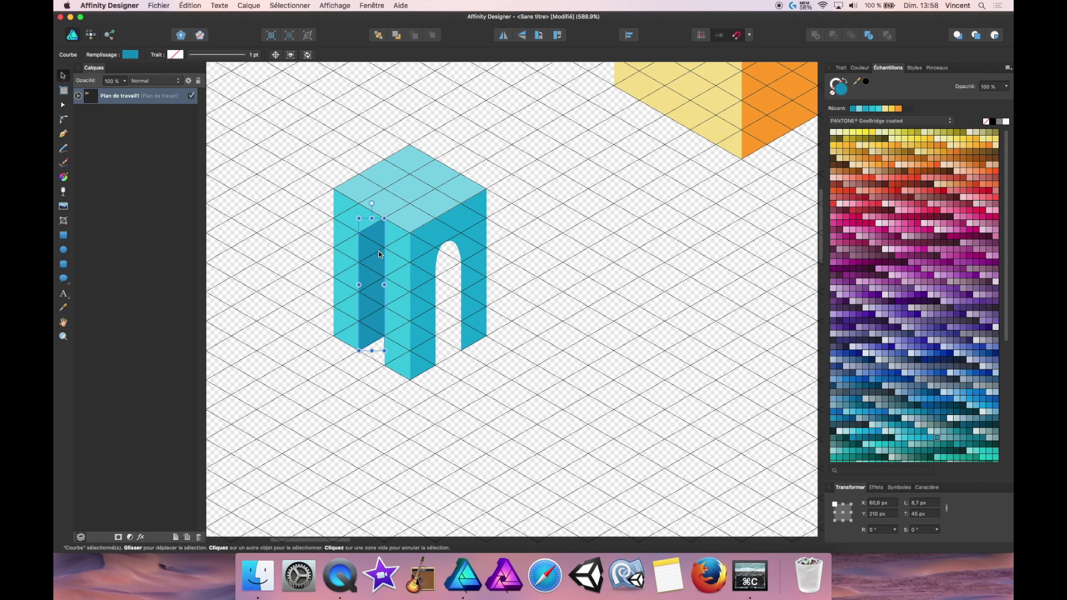
click(378, 35)
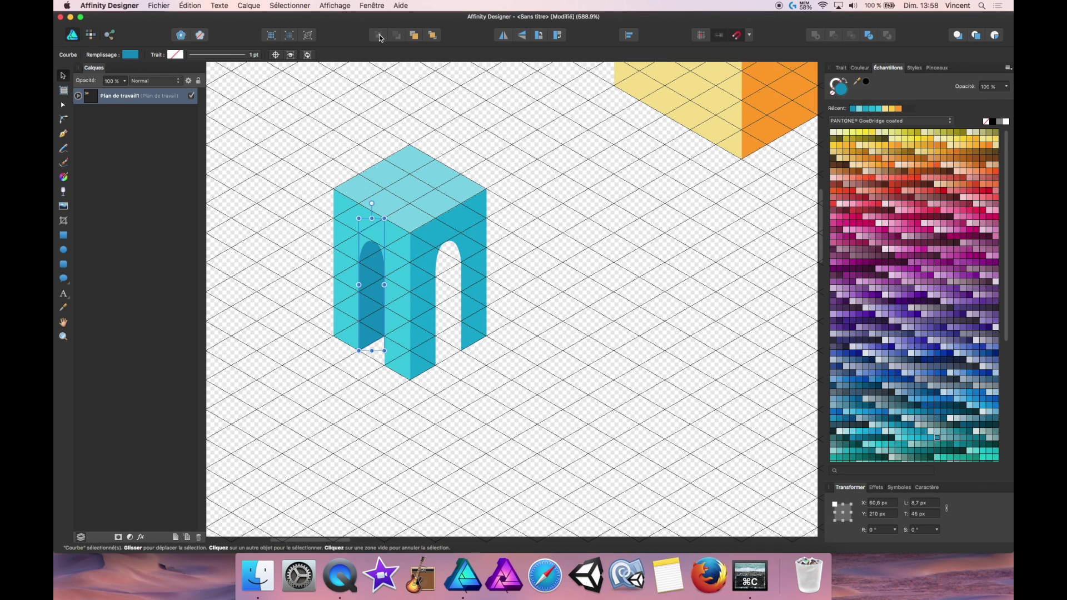
click(538, 176)
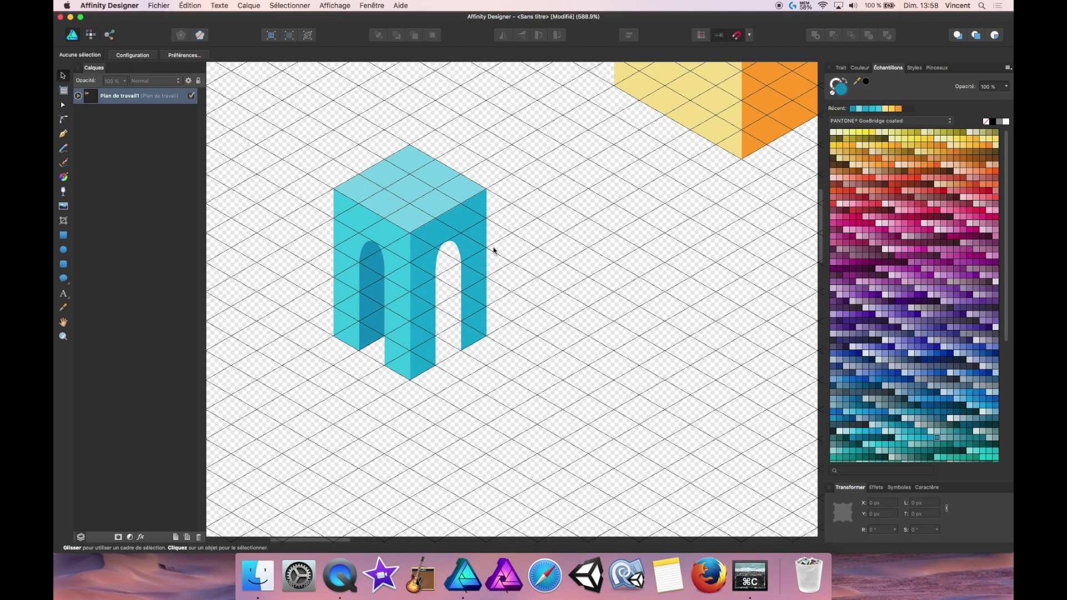
Draw a medium-turquoise inner wall face over the right arch opening and send it behind the panels
click(64, 134)
click(460, 351)
click(435, 336)
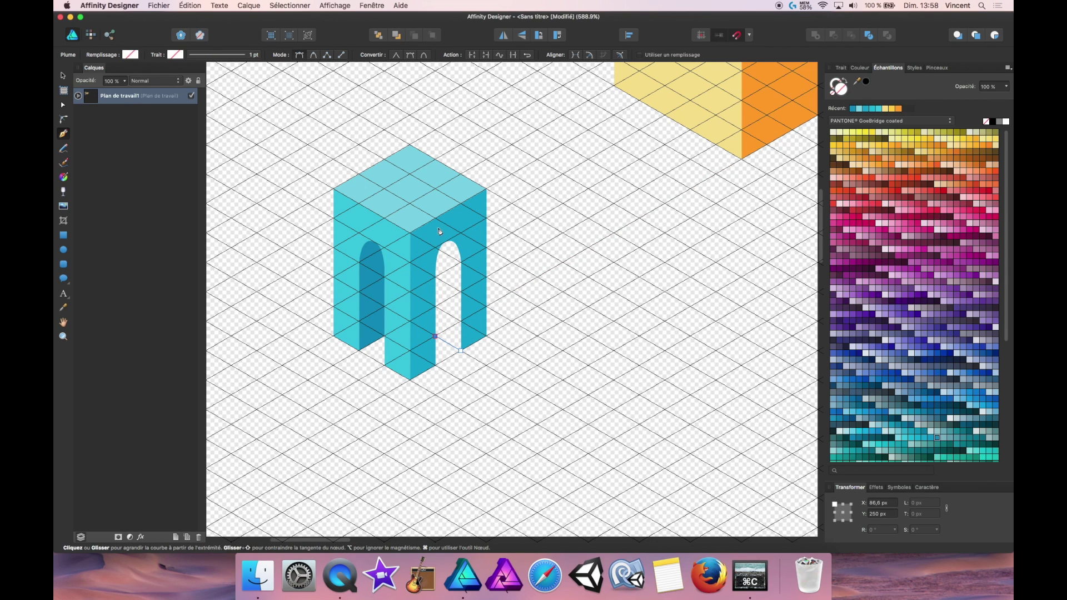
click(435, 218)
click(461, 233)
click(461, 350)
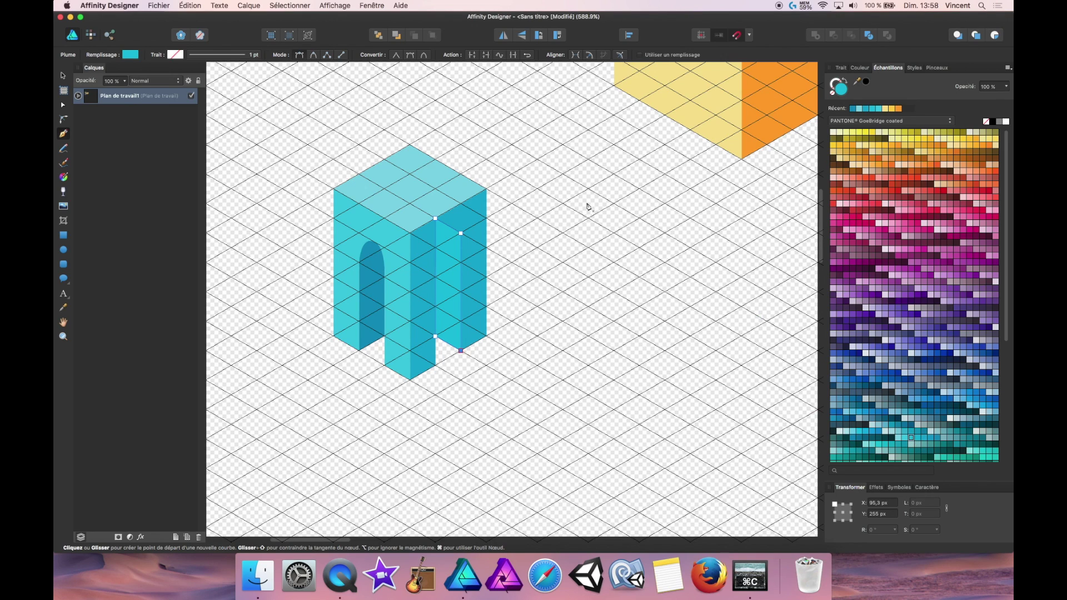
click(377, 36)
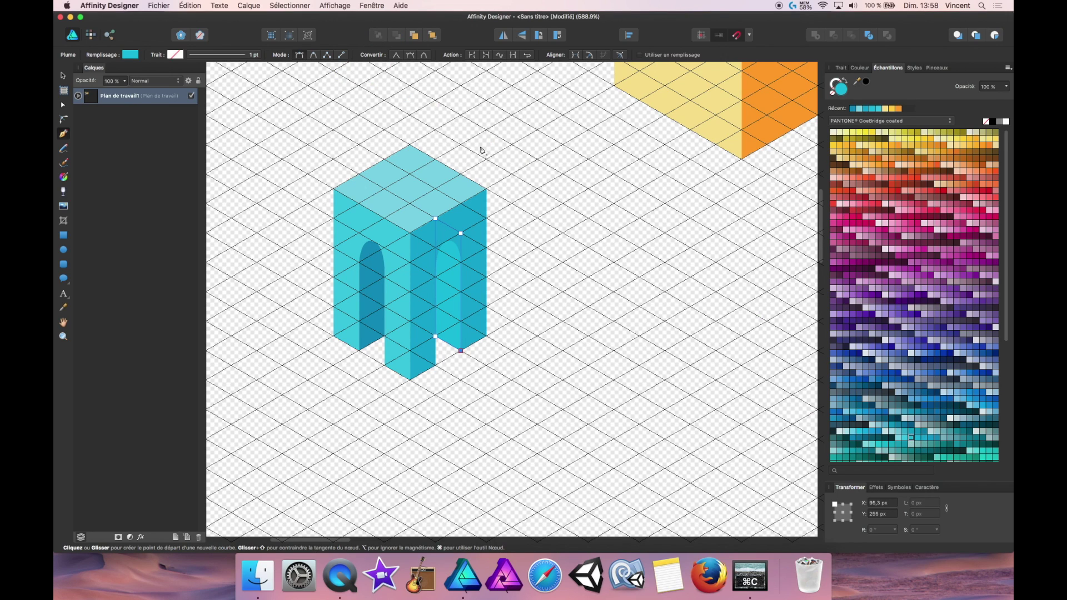
Select all five pieces of the turquoise arched tower and group them
key(v)
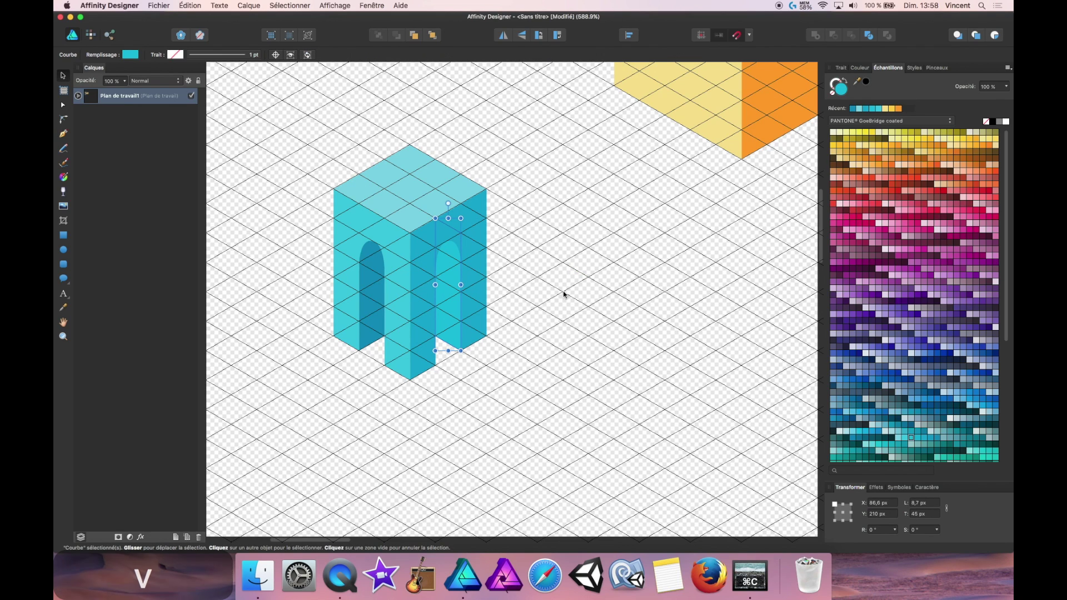
click(556, 299)
drag(296, 121, 562, 417)
right_click(412, 218)
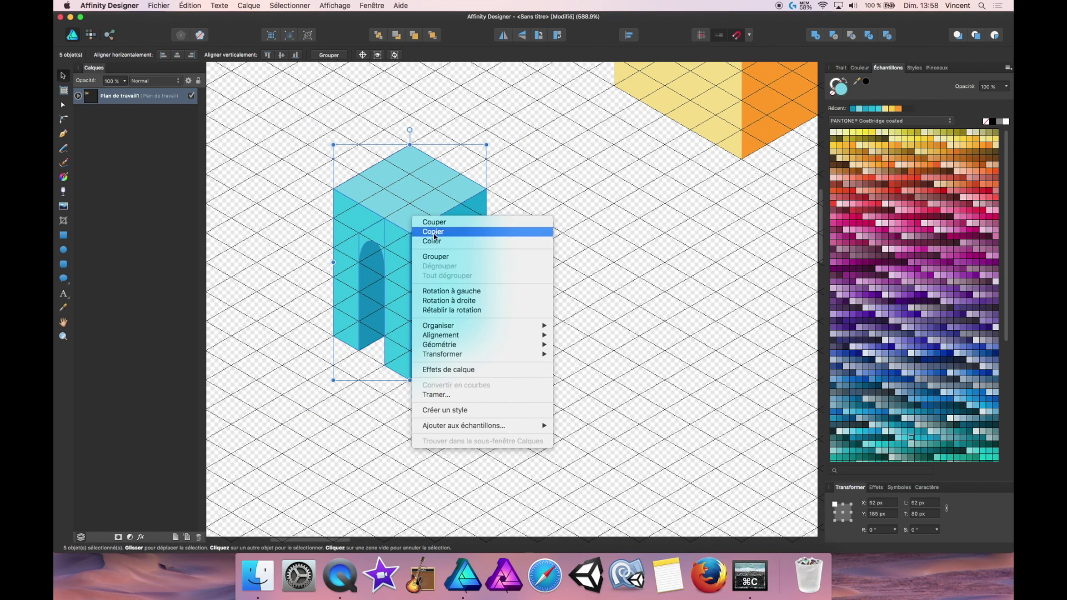
click(447, 257)
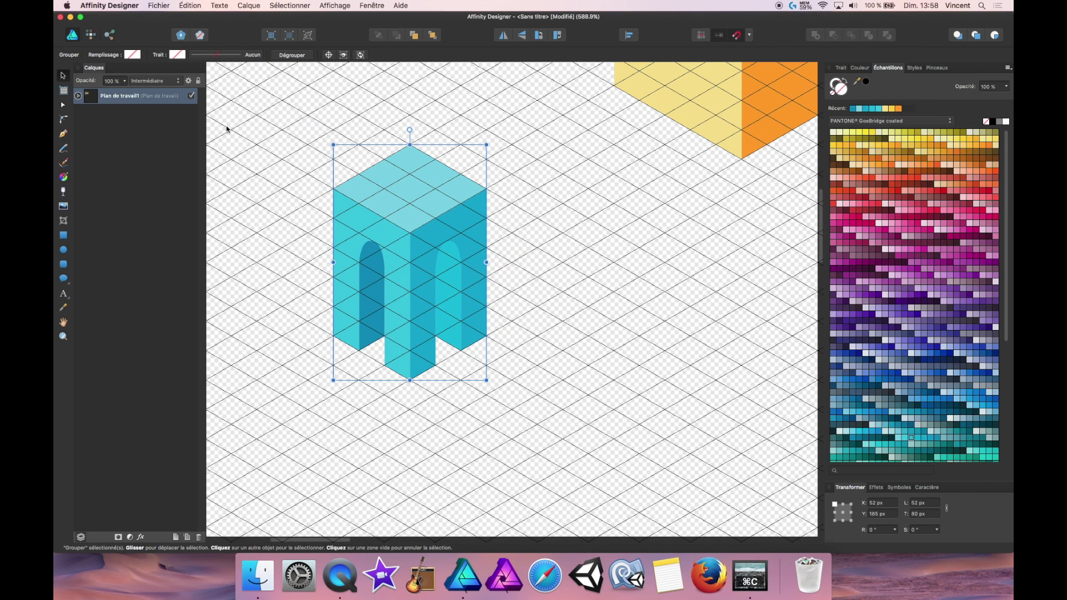
Rename the new tower group to "forme arrondie" in the artboard's layer list
click(78, 96)
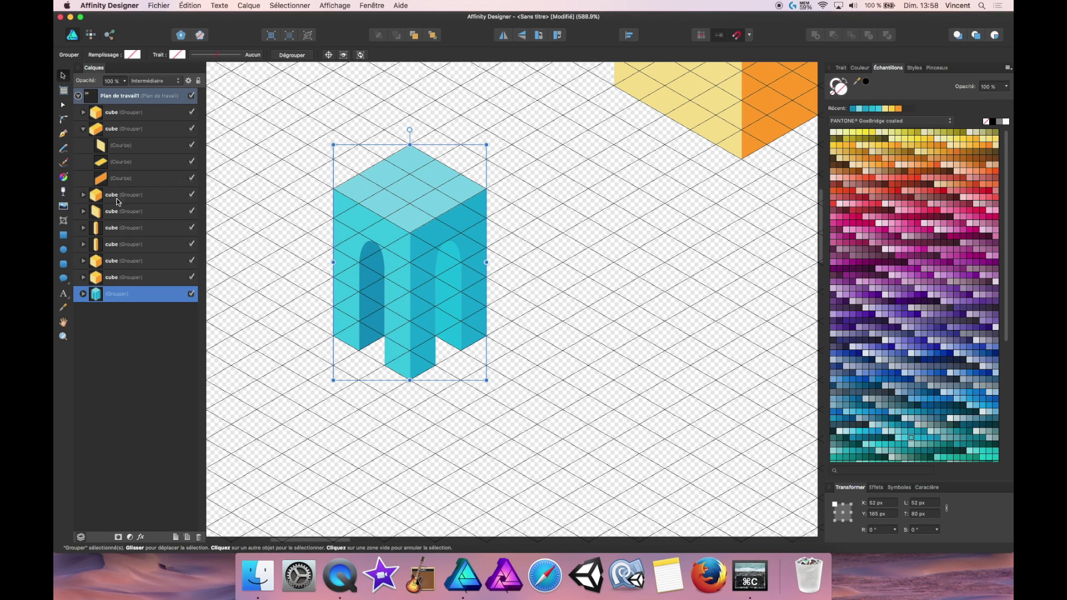
double_click(126, 295)
text(foram)
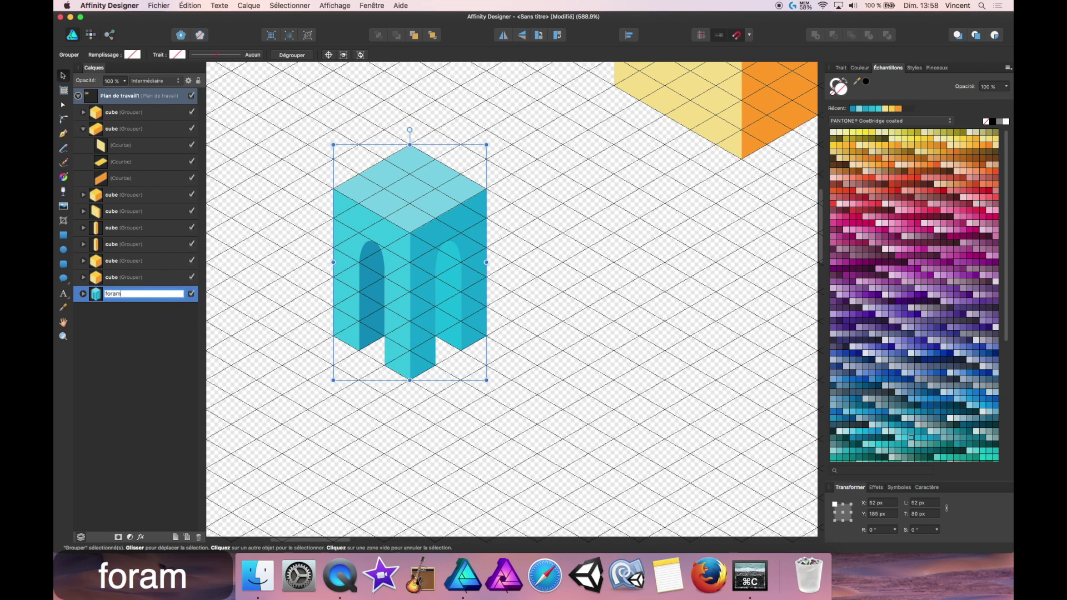
key(BackSpace)
key(BackSpace)
text(me arrondie)
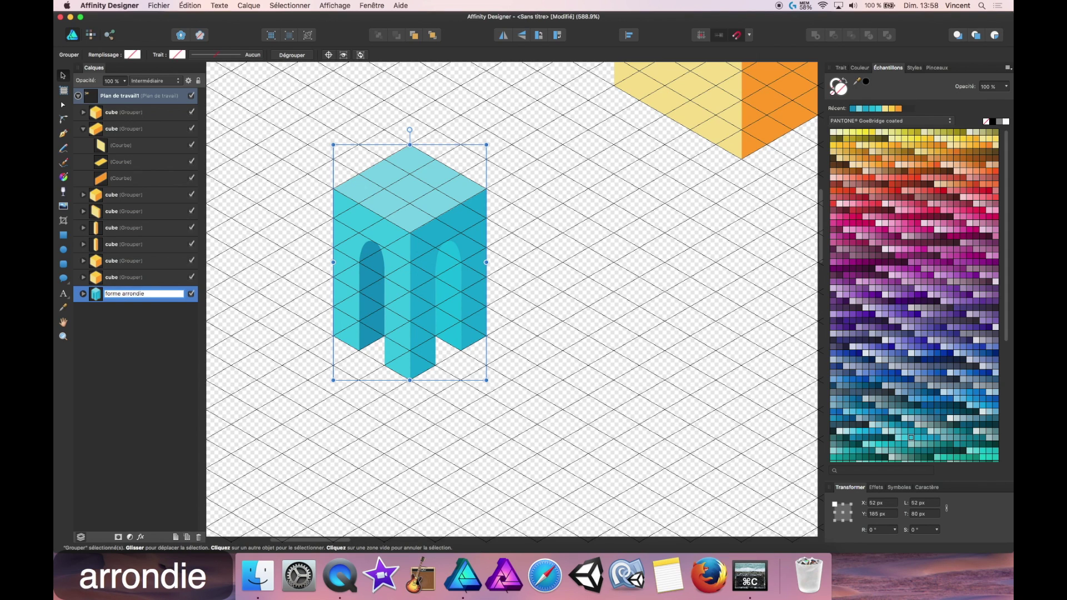
key(Return)
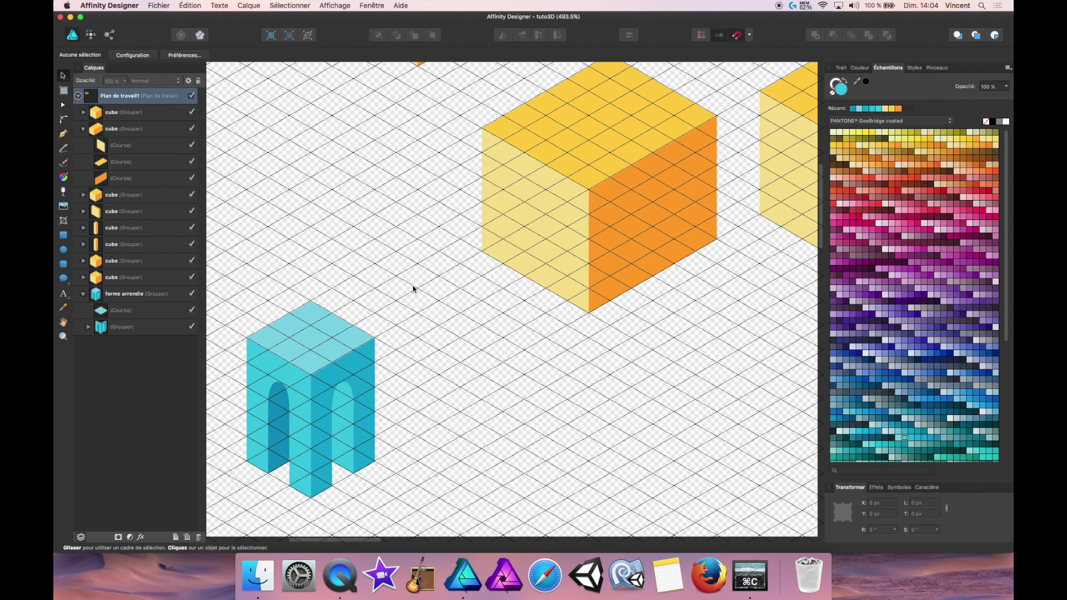
Move the tall yellow column and a side-by-side copy into the open grid area below the blocks as a pair of legs
key(alt)
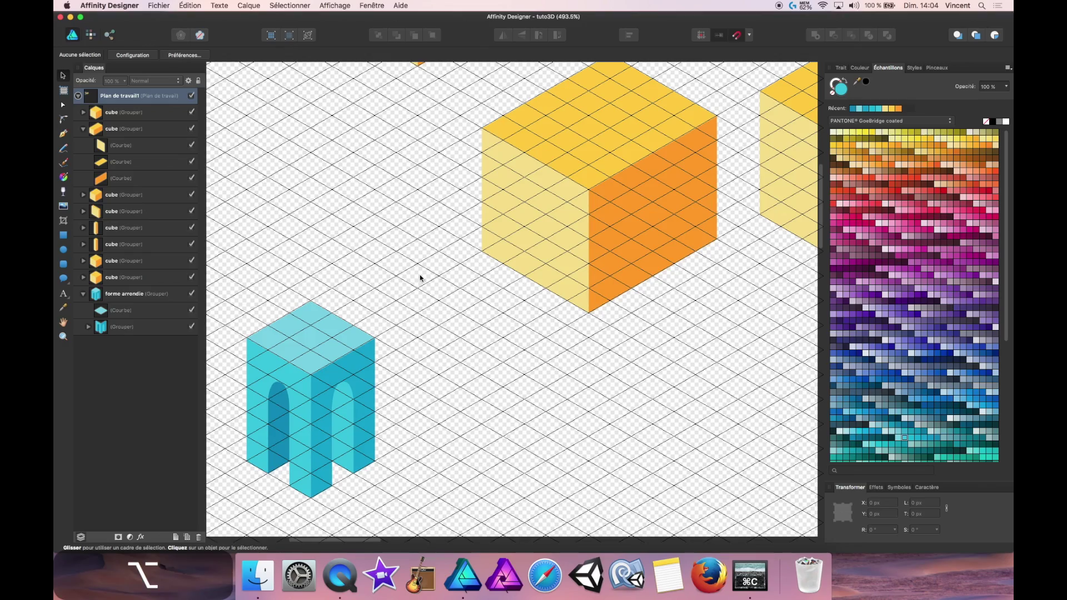
scroll(430, 279, down, 5)
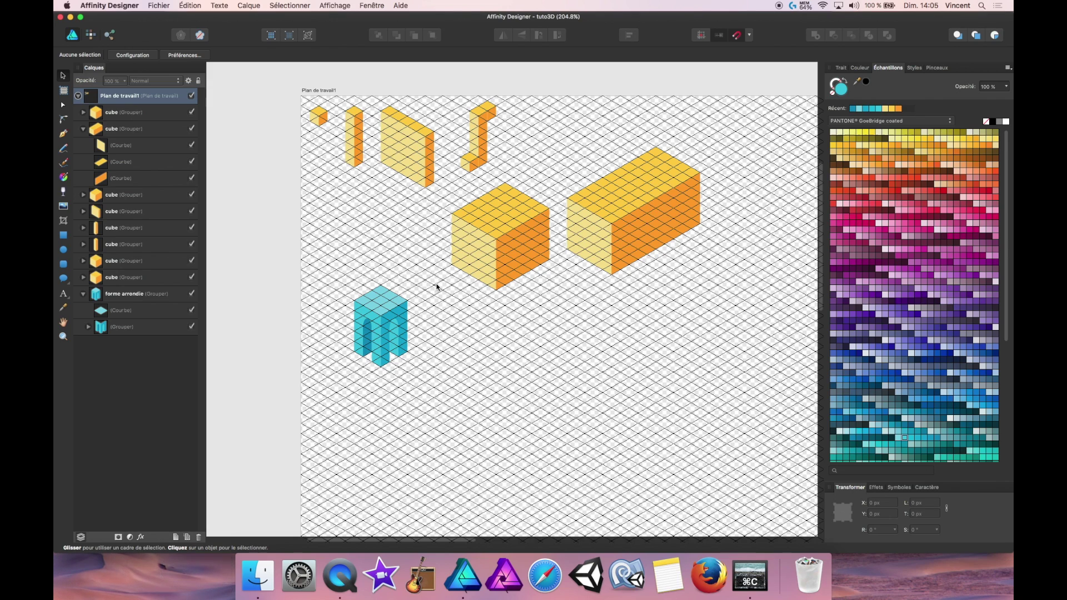
click(628, 218)
drag(628, 209, 599, 305)
click(351, 149)
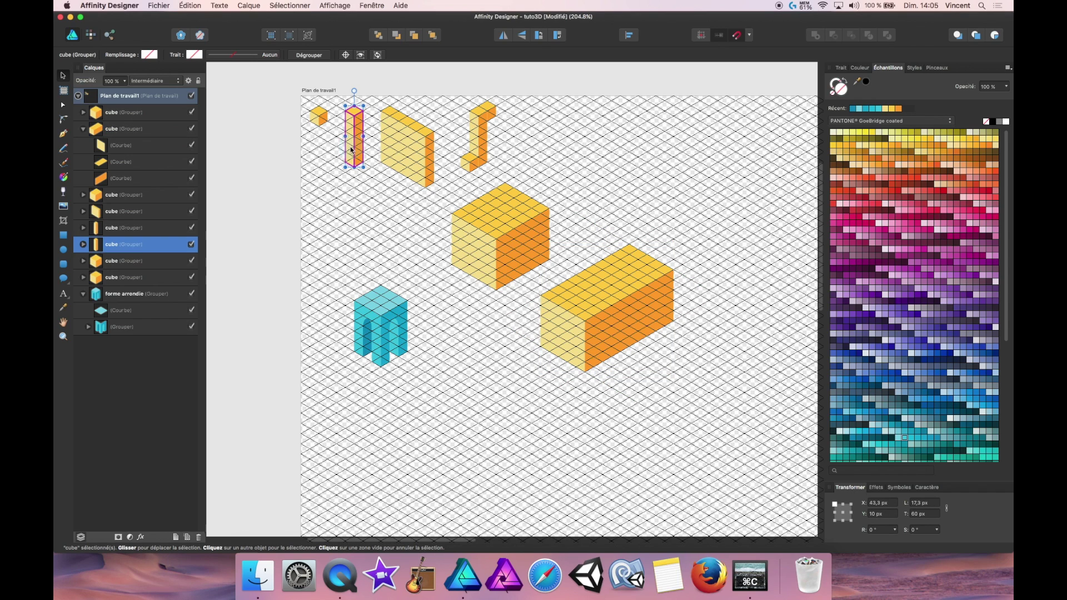
drag(352, 141, 522, 417)
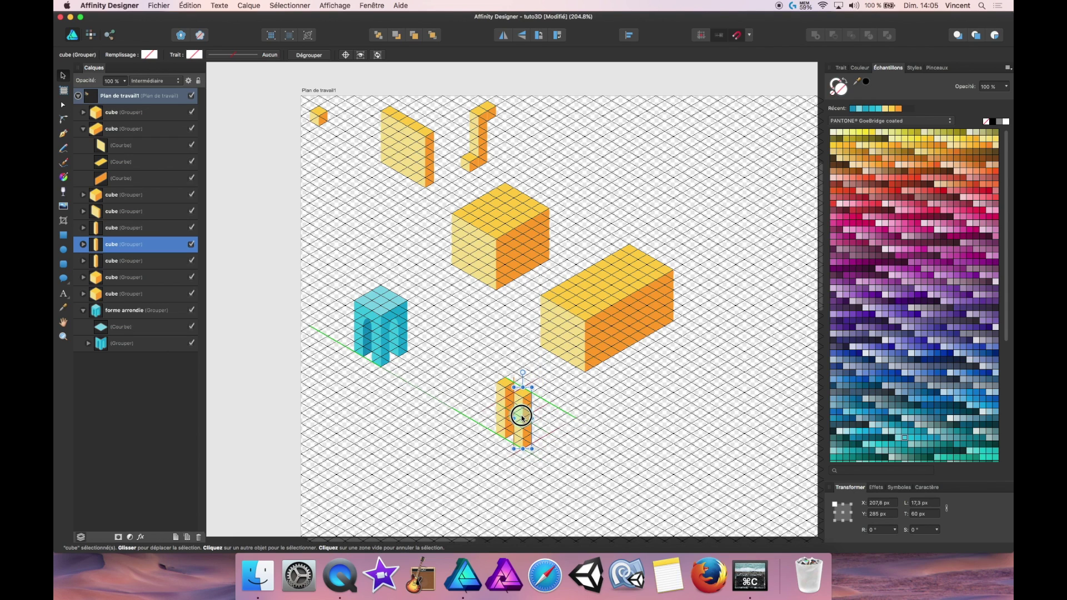
Duplicate the pair of column legs and place the copy a short distance to their right
click(542, 413)
drag(478, 373, 545, 467)
drag(523, 409, 646, 398)
Move the long yellow block clear of the legs and position the copied pair behind the first pair
click(622, 267)
drag(605, 304, 655, 224)
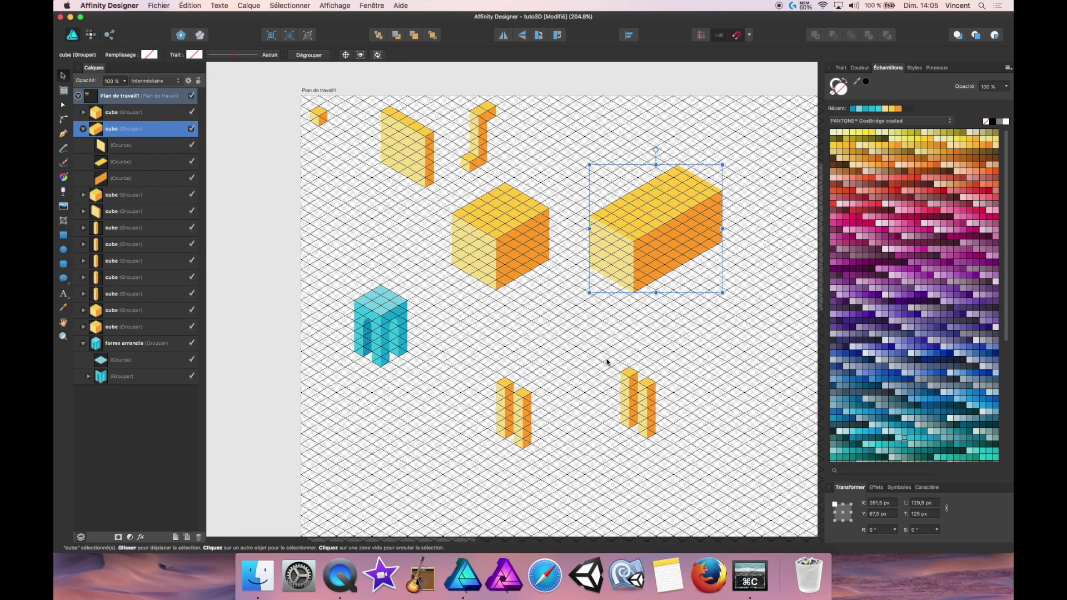
scroll(608, 361, up, 3)
drag(611, 361, 767, 506)
drag(648, 410, 543, 377)
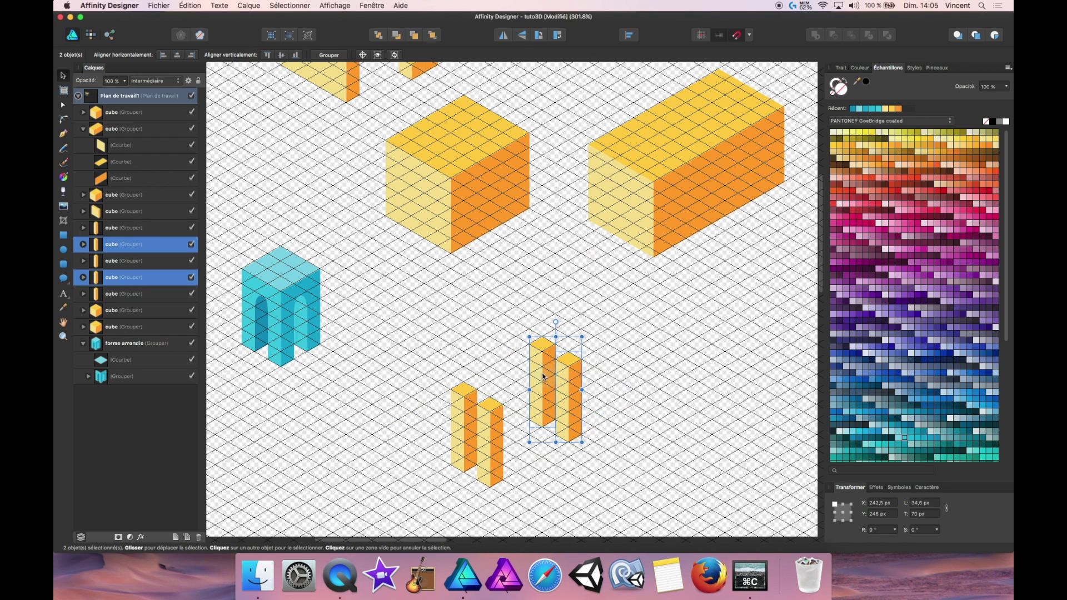
click(529, 309)
Place the long yellow block on top of the four legs as the body, aligned to the grid
drag(667, 171, 491, 347)
scroll(524, 334, up, 3)
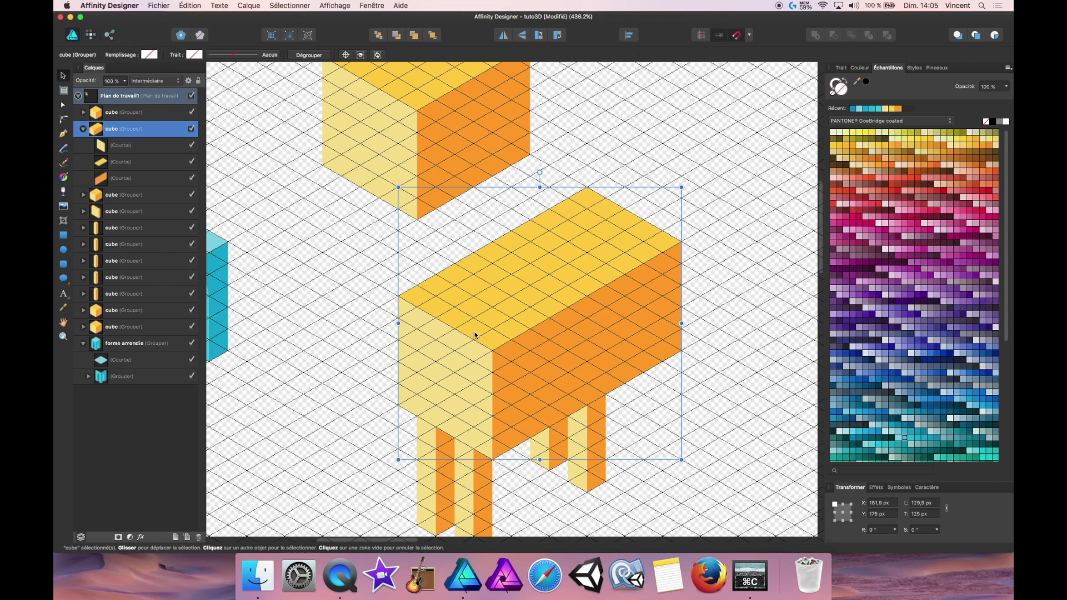
drag(483, 353, 443, 380)
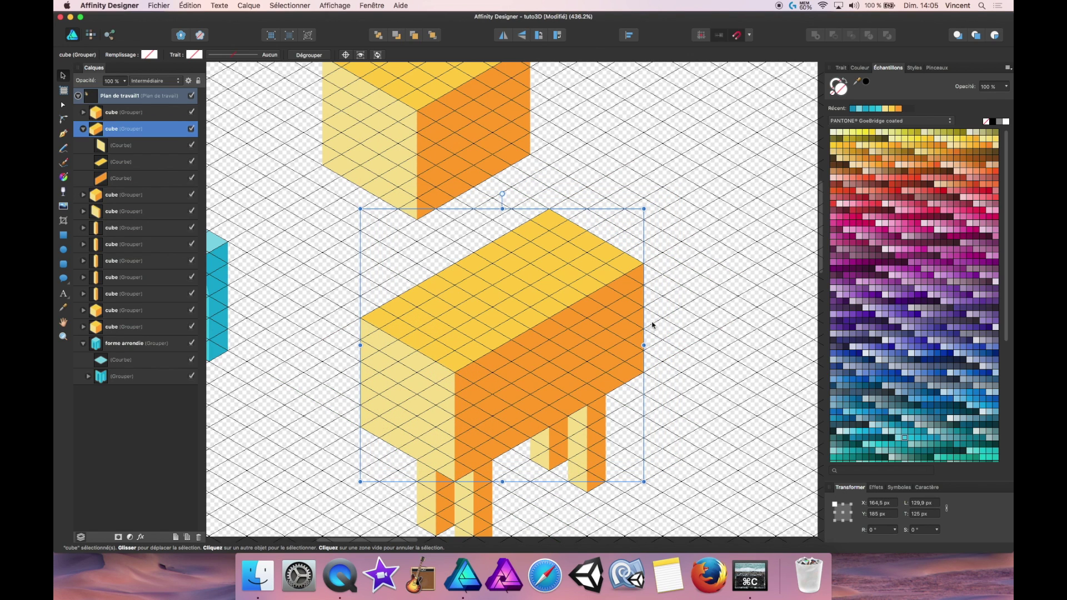
click(668, 318)
scroll(668, 318, down, 3)
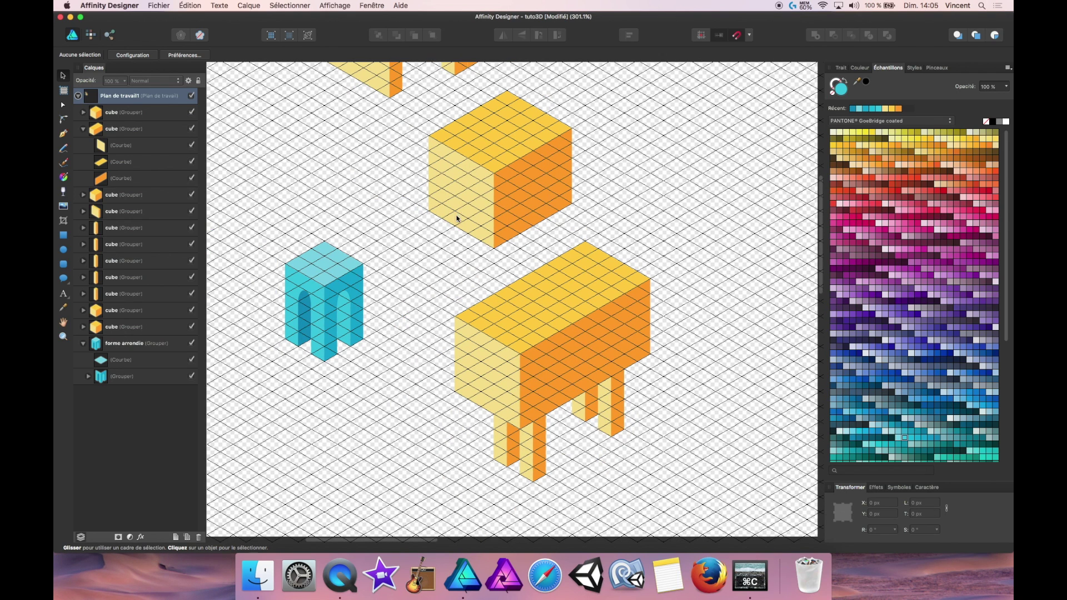
Place the large yellow cube at the front end of the body as a head and bring it to the front
click(499, 197)
drag(498, 197, 479, 382)
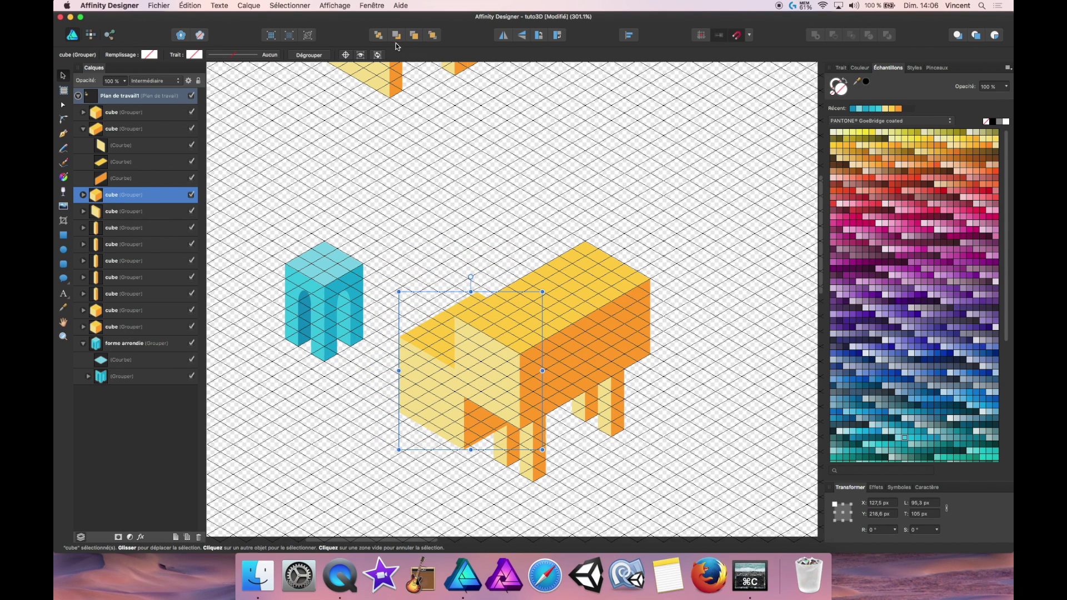
click(432, 35)
drag(484, 351, 486, 315)
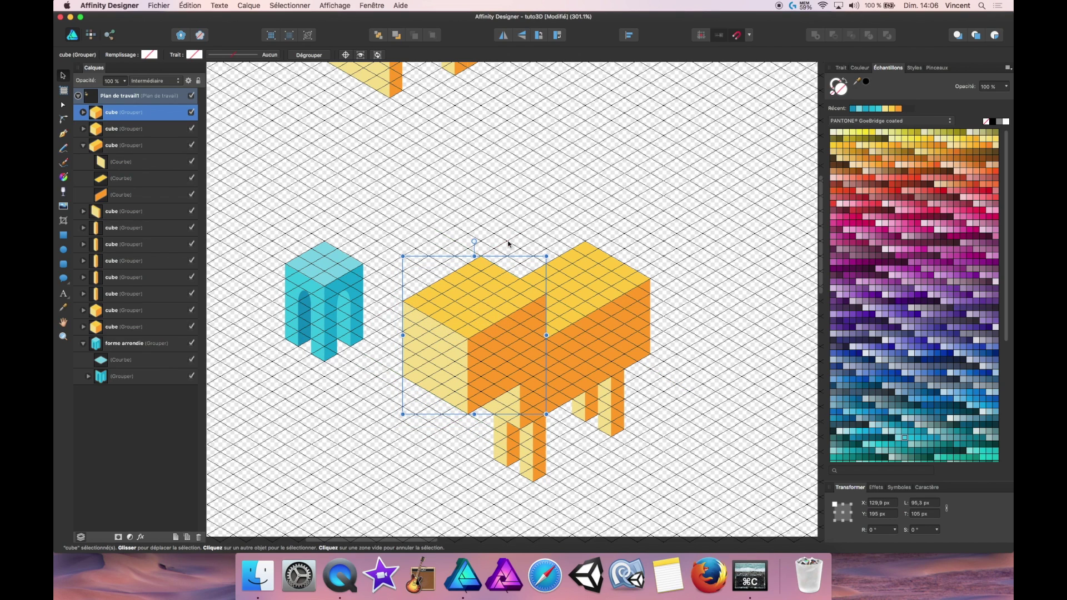
click(531, 183)
Place the turquoise tower on top of the body behind the head and bring it to the front
drag(334, 269, 582, 231)
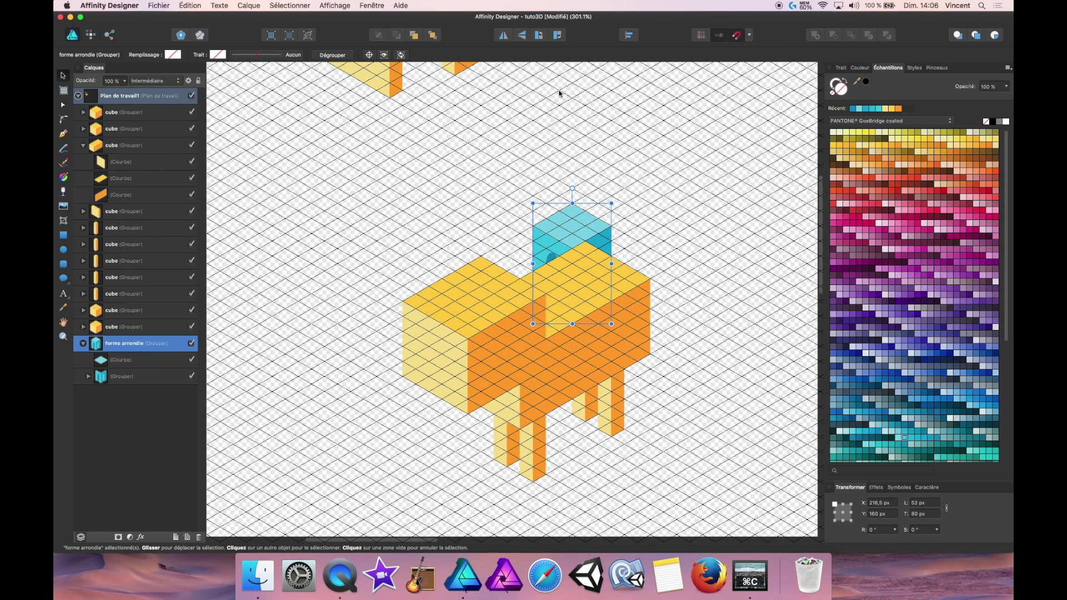
click(432, 35)
drag(576, 228, 576, 213)
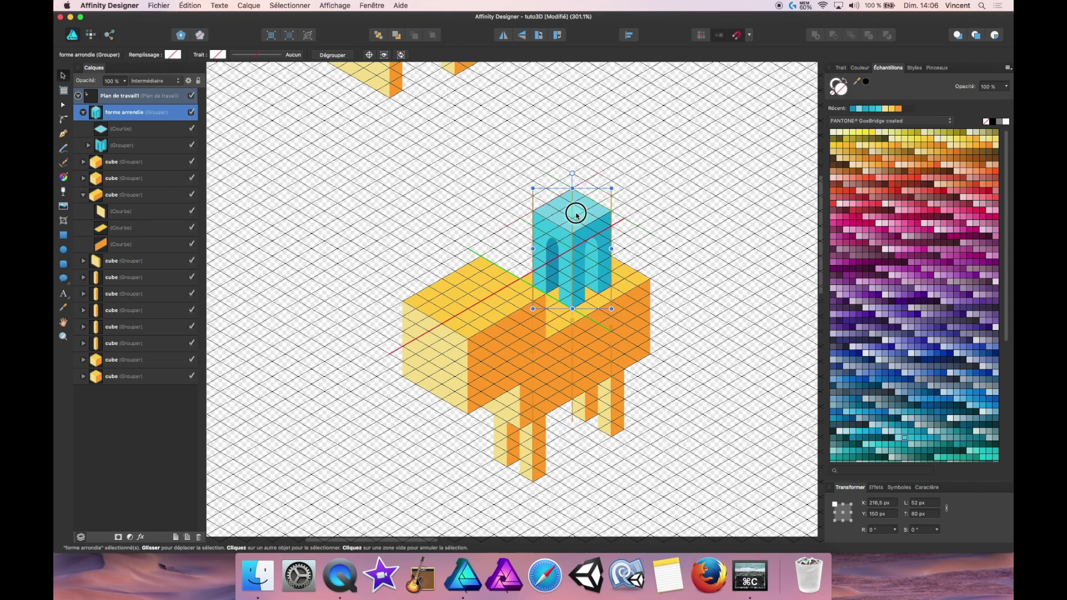
click(474, 202)
Group the three pieces of the S-shaped yellow form and name the group "trompe"
scroll(417, 212, up, 5)
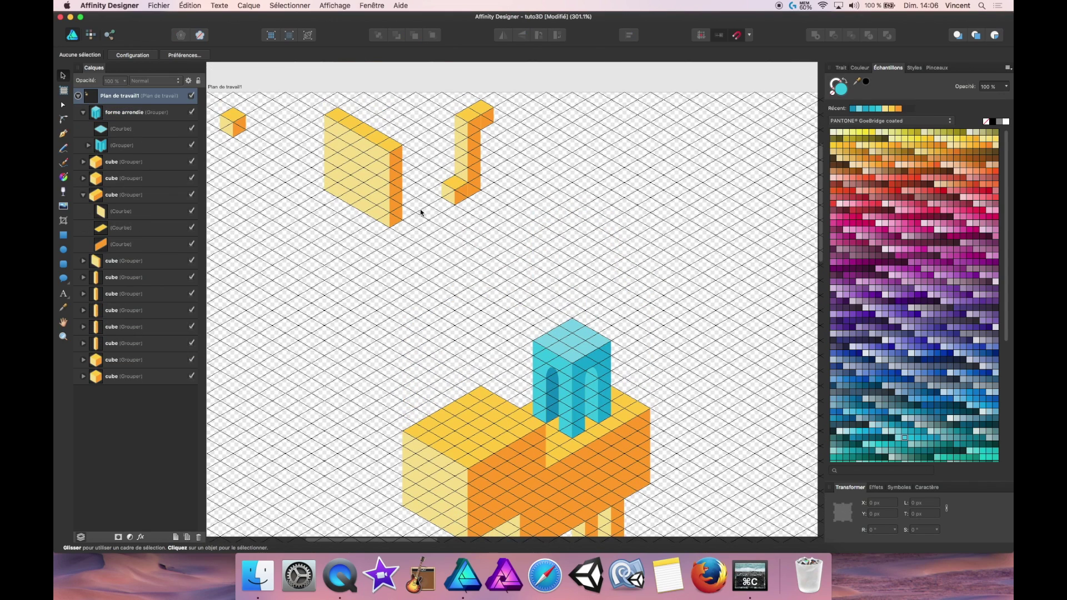
click(470, 164)
drag(433, 98, 556, 256)
right_click(478, 159)
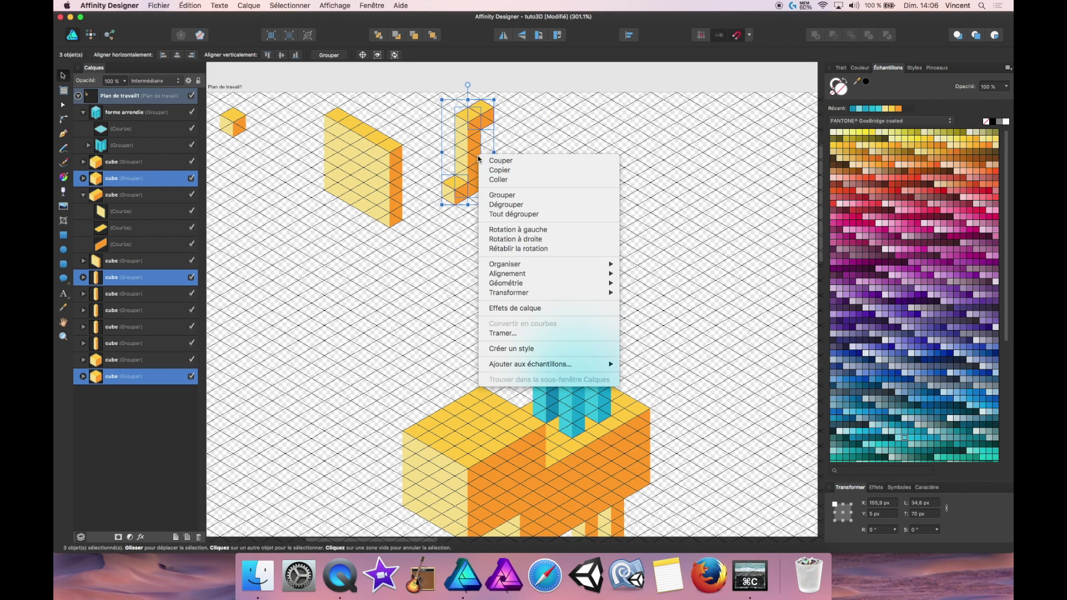
click(490, 195)
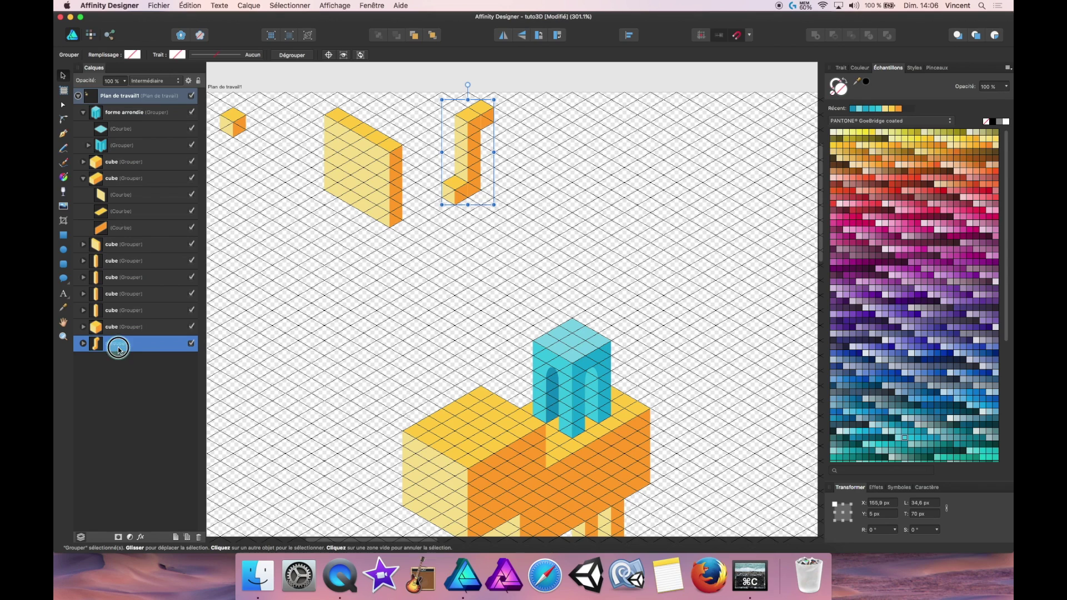
double_click(123, 345)
text(trompe)
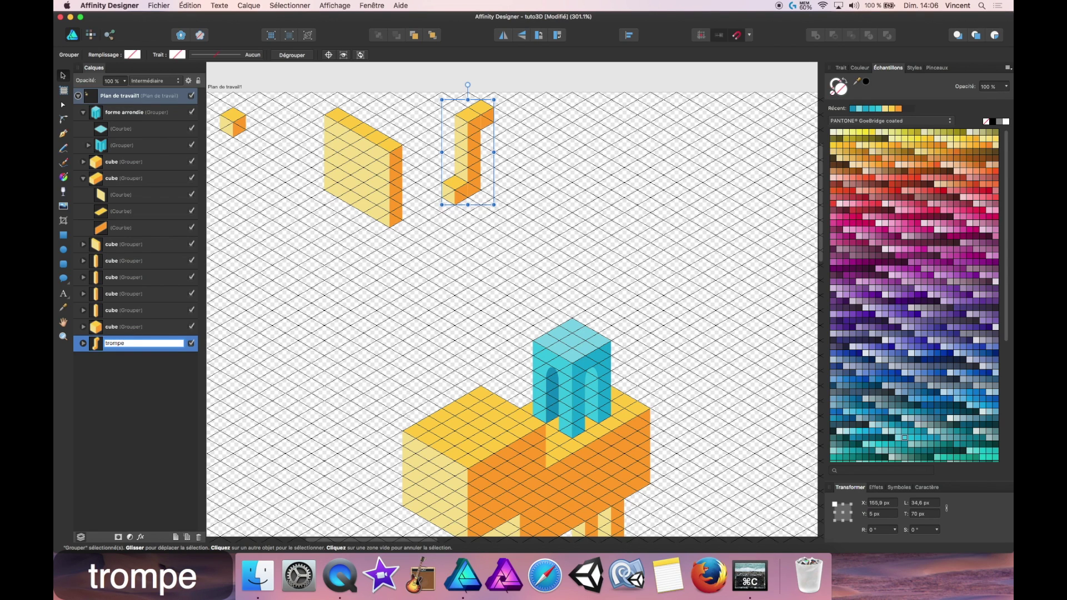
key(Return)
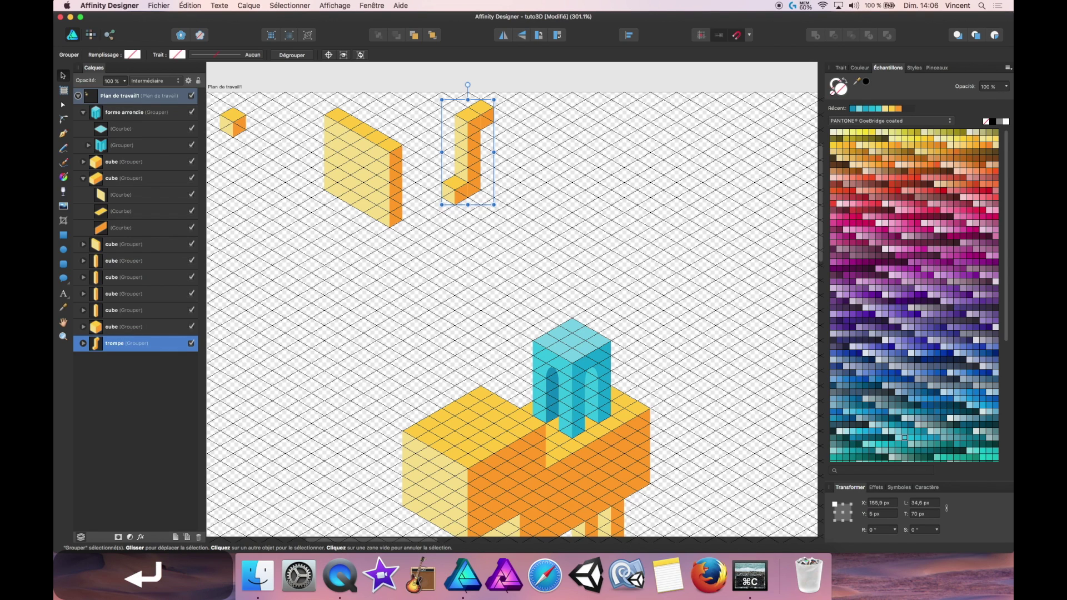
Place the trompe group against the head's pale front face, in front of all other objects
drag(471, 164, 407, 501)
scroll(336, 421, down, 2)
click(432, 35)
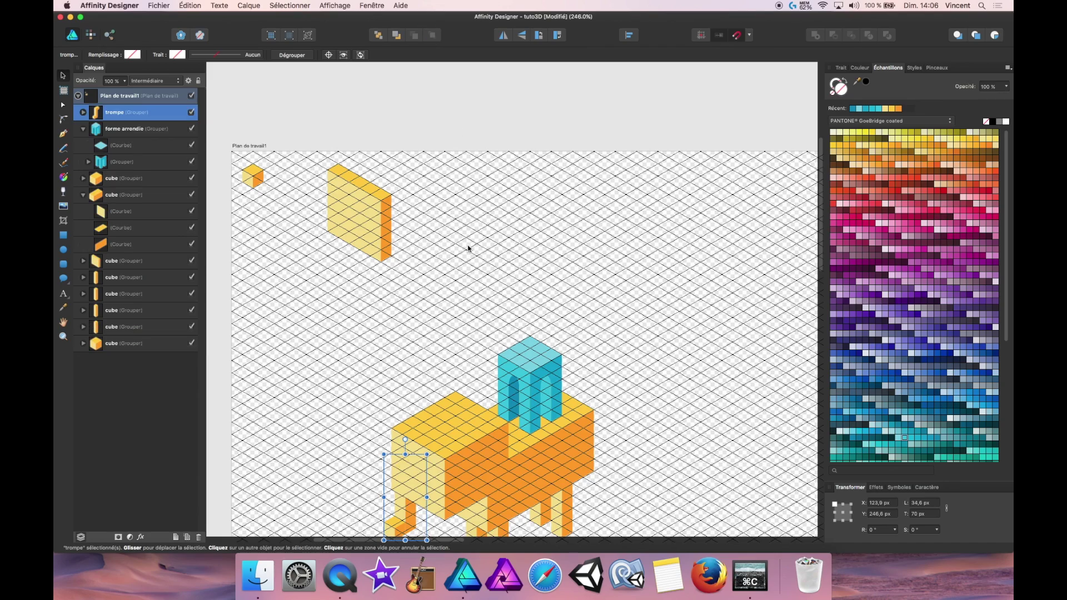
scroll(466, 247, down, 3)
scroll(462, 246, down, 1)
click(406, 380)
drag(406, 380, 403, 385)
scroll(404, 386, up, 2)
scroll(414, 394, down, 2)
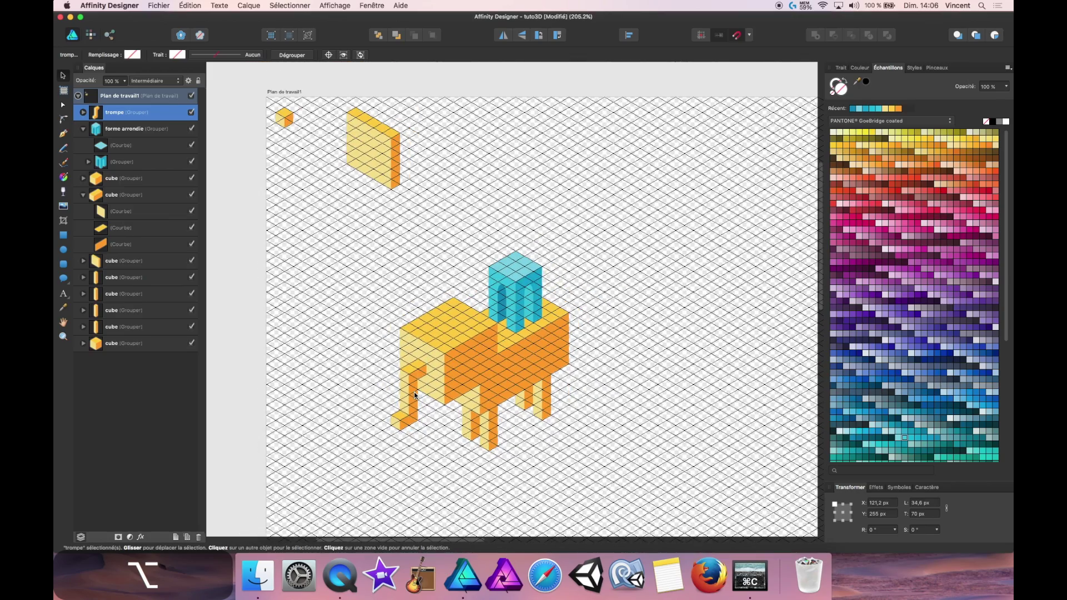
Move the flat yellow slab to the empty grid area to the right of the body
click(381, 154)
drag(382, 154, 626, 386)
scroll(626, 386, up, 2)
scroll(608, 381, up, 2)
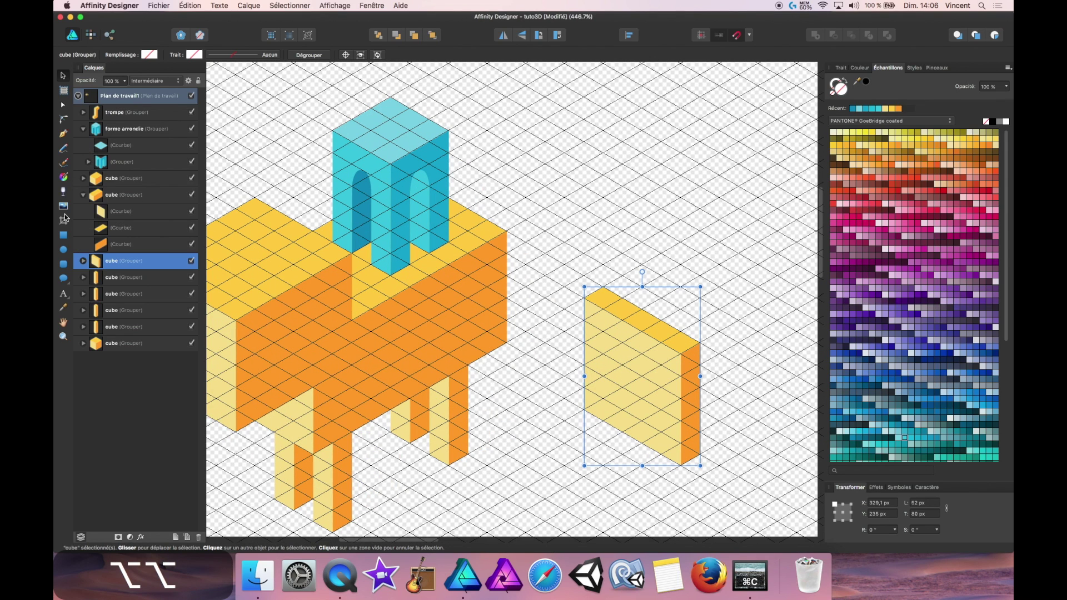
Draw a four-sided inset with the Pen tool on the slab's pale face, down to its lower edge, and fill it with light pink
click(63, 133)
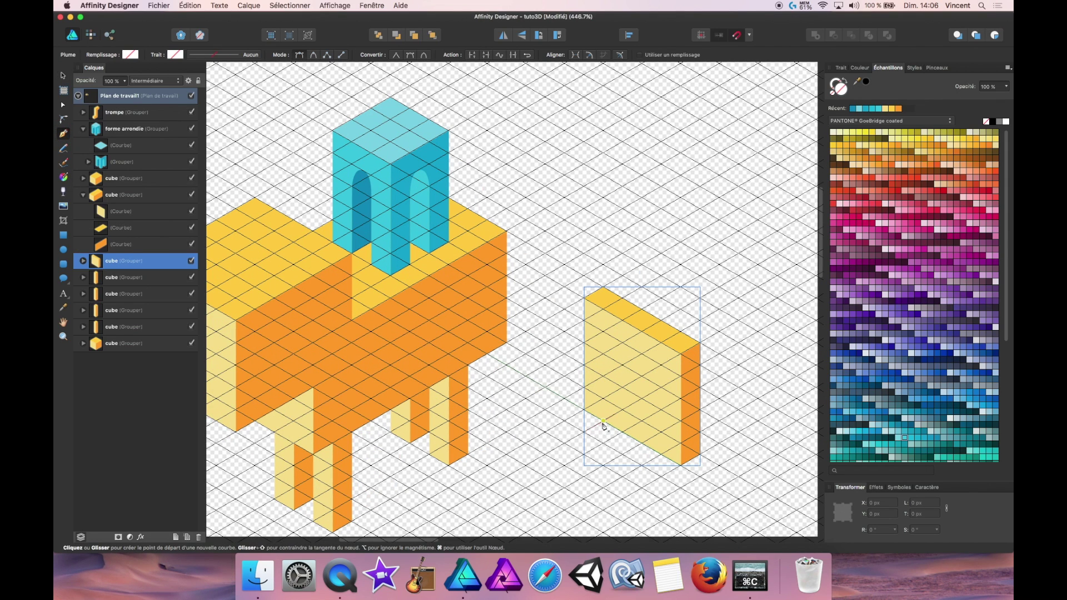
click(603, 421)
click(603, 332)
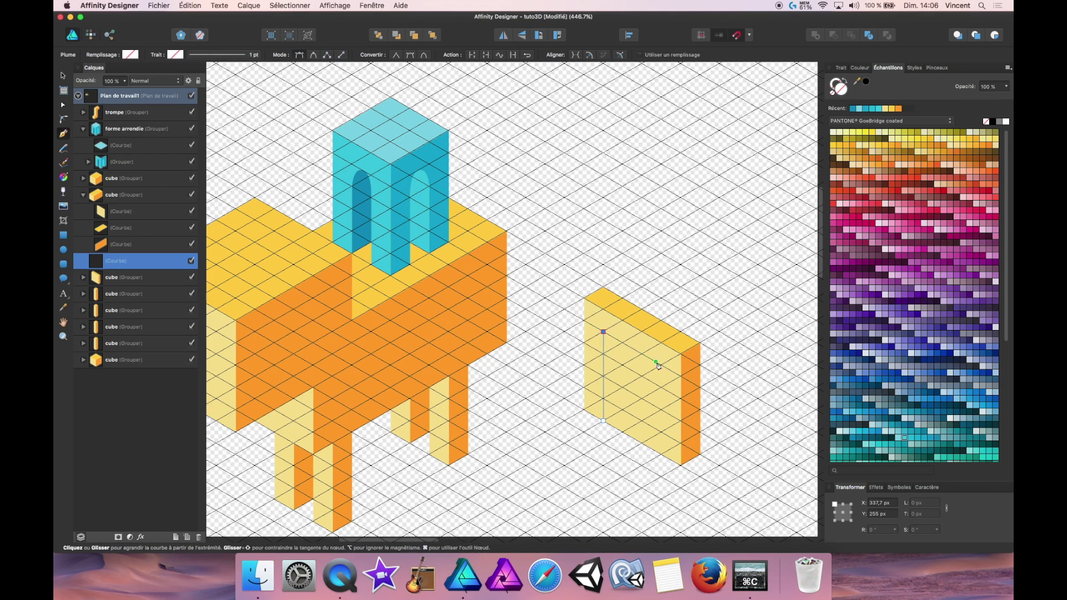
click(660, 365)
click(604, 421)
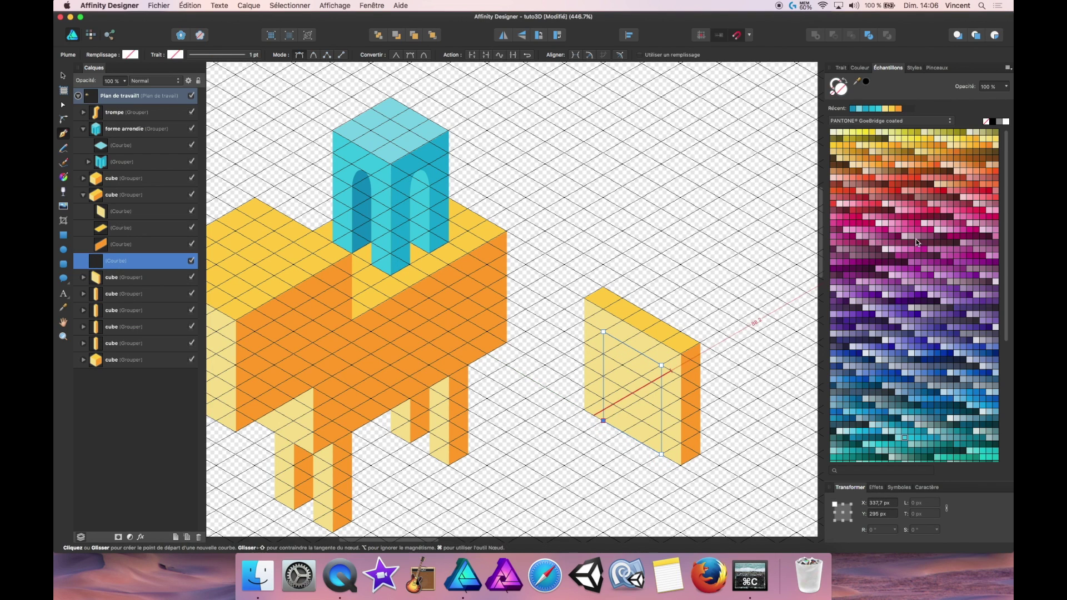
click(886, 224)
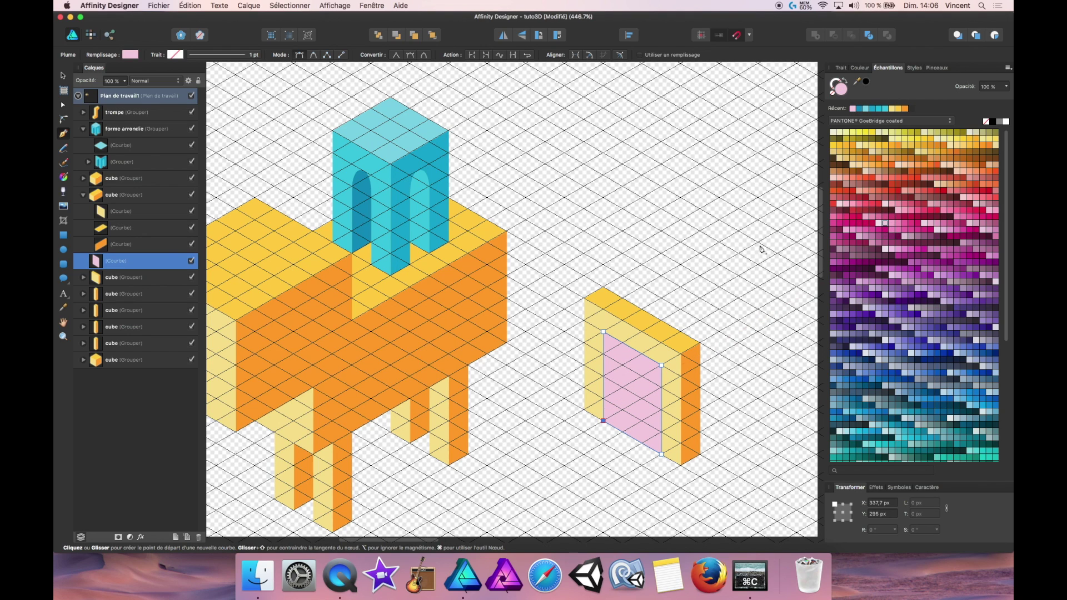
Group the slab with its pink inset and place it in front of the body's orange side, just behind the head
key(v)
drag(562, 267, 716, 489)
right_click(678, 402)
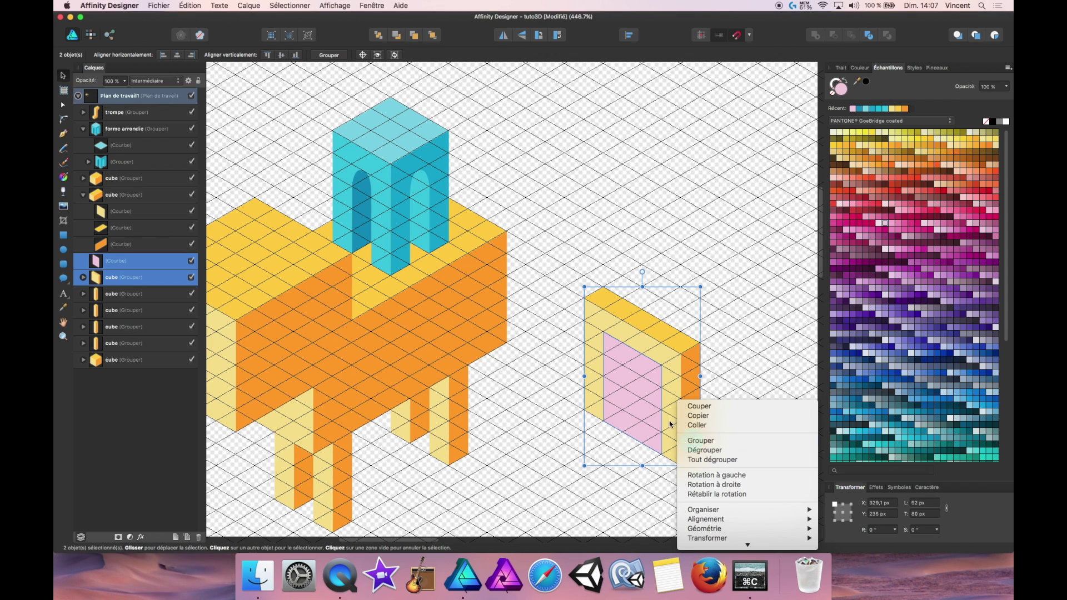
click(700, 441)
drag(640, 337, 344, 319)
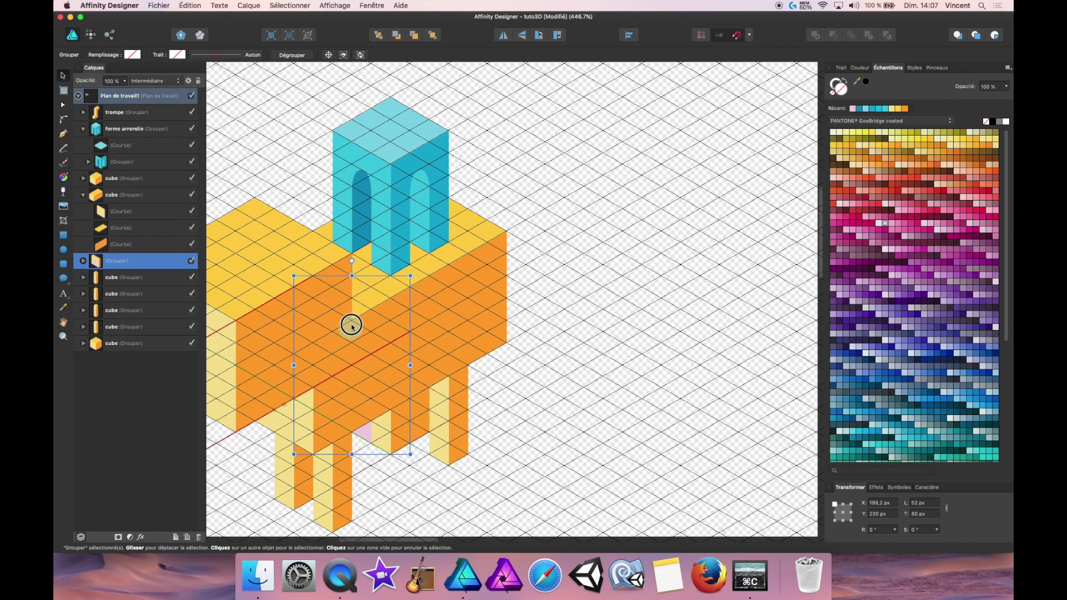
click(433, 35)
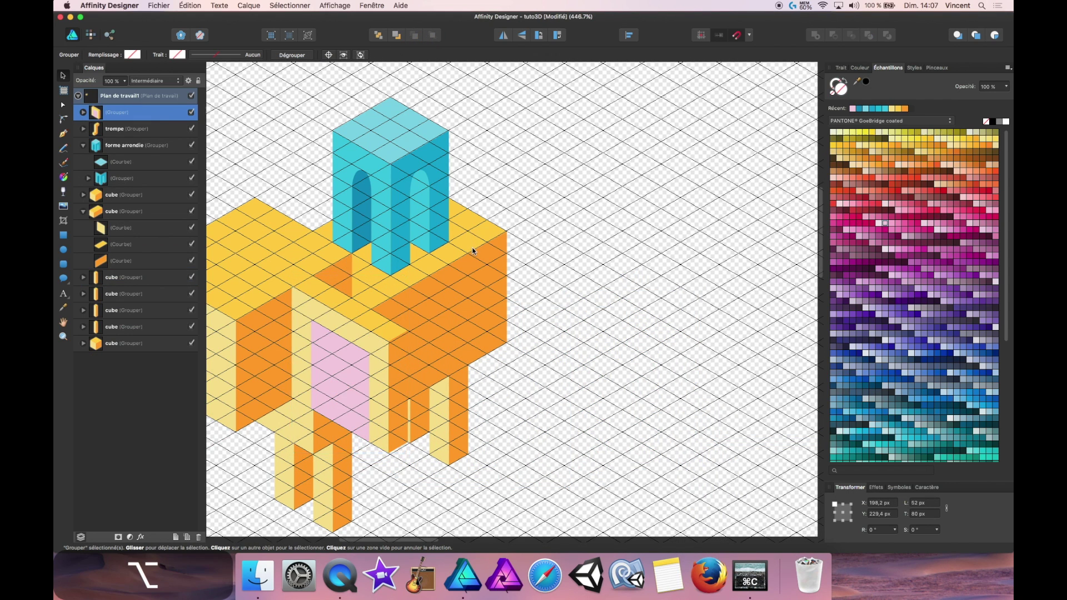
Duplicate the ear group to the head's far side and send the copy behind all other objects
scroll(466, 269, down, 3)
scroll(467, 269, down, 2)
drag(397, 299, 287, 220)
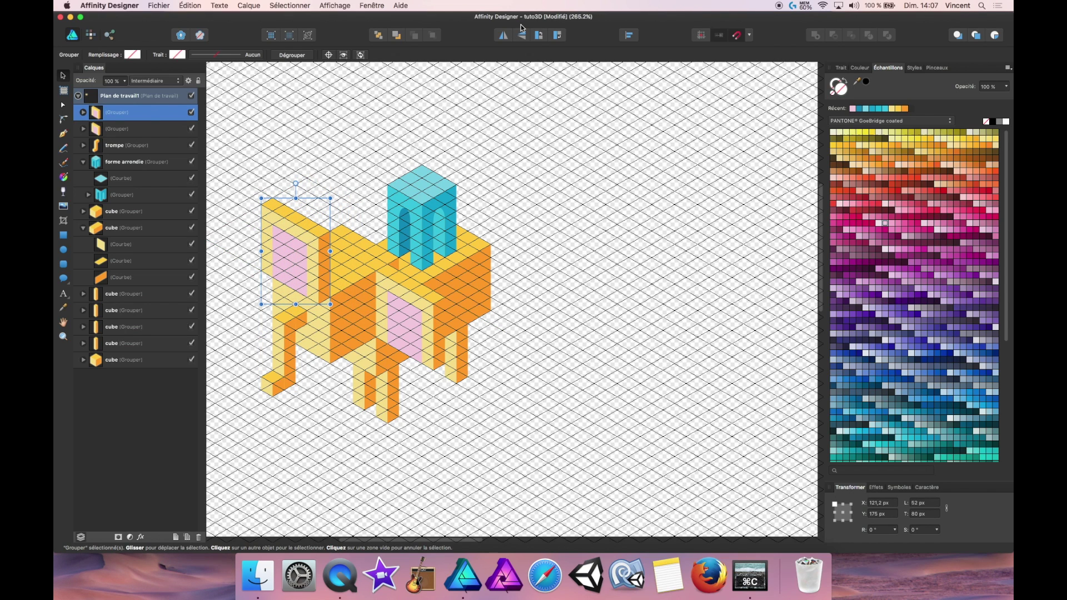
click(380, 36)
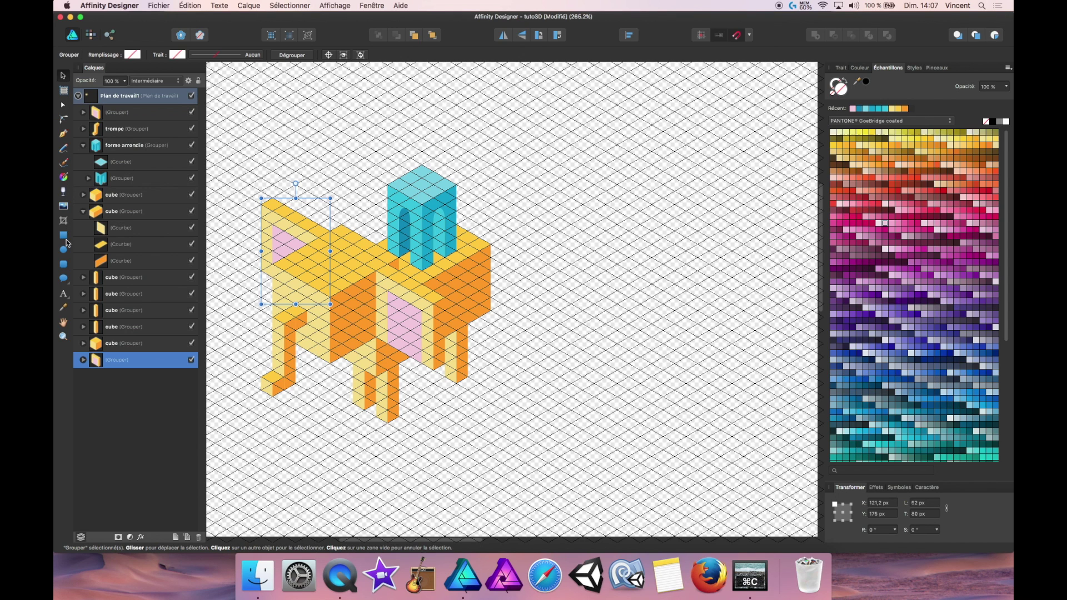
Draw a four-sided eye with the Pen tool on the head's orange side, two grid cells wide, and fill it with pale peach
click(63, 133)
scroll(425, 345, up, 3)
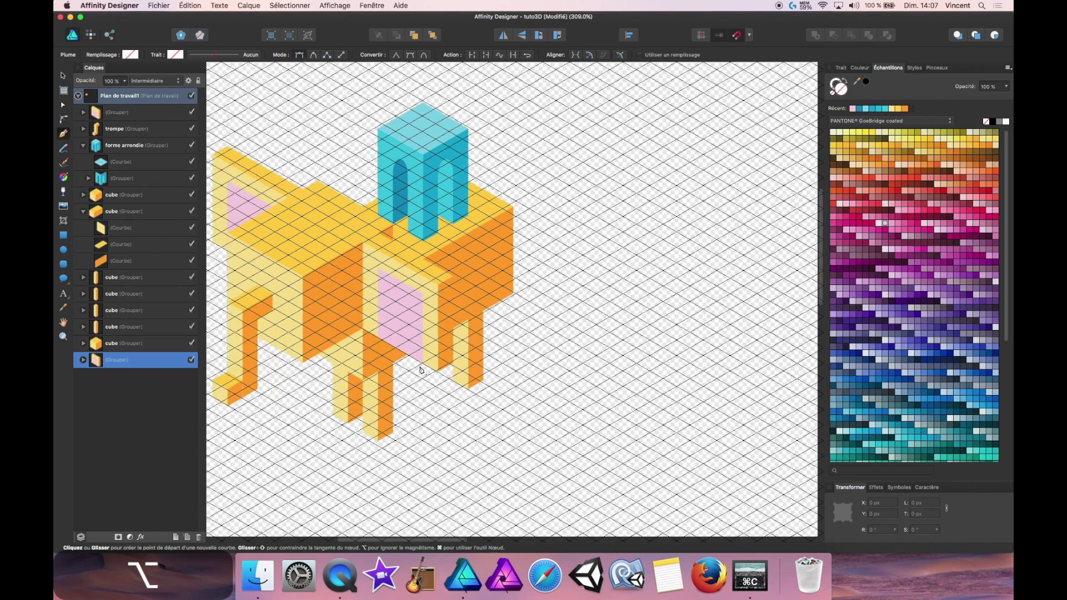
click(318, 285)
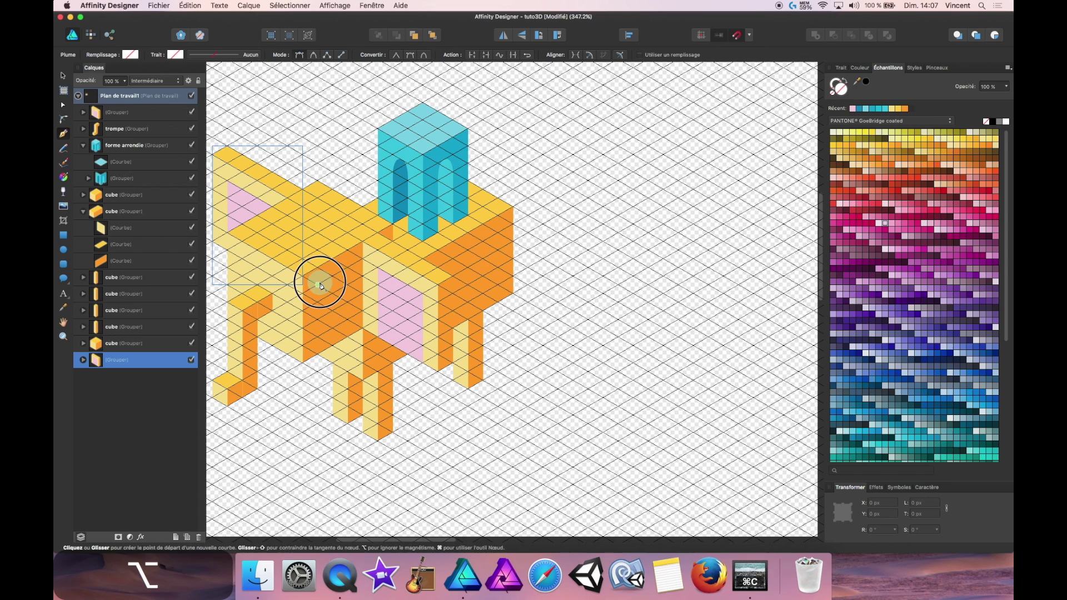
click(348, 267)
click(348, 302)
click(318, 320)
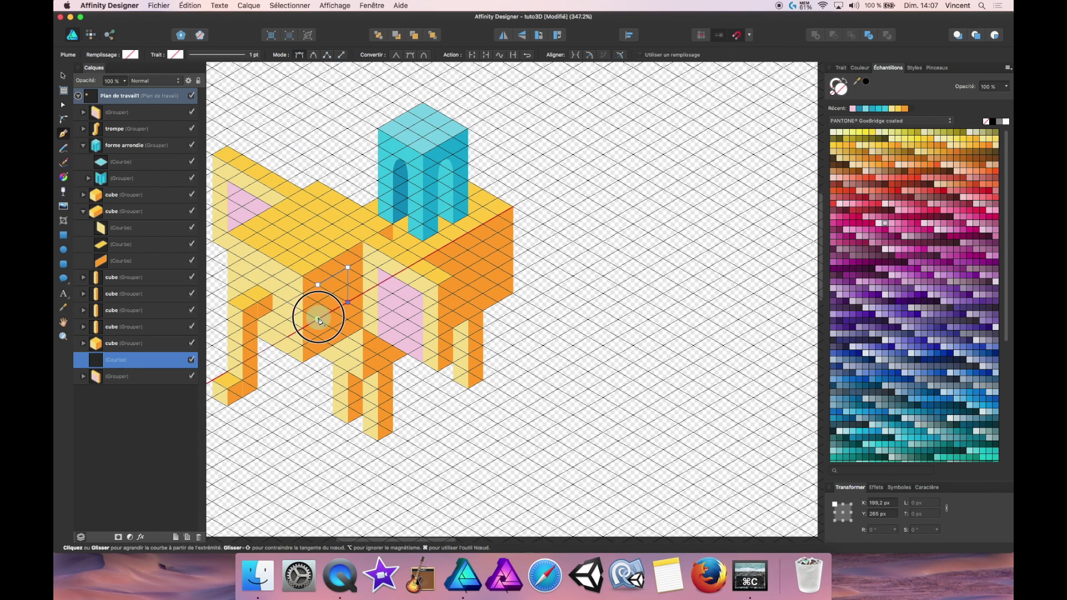
click(319, 285)
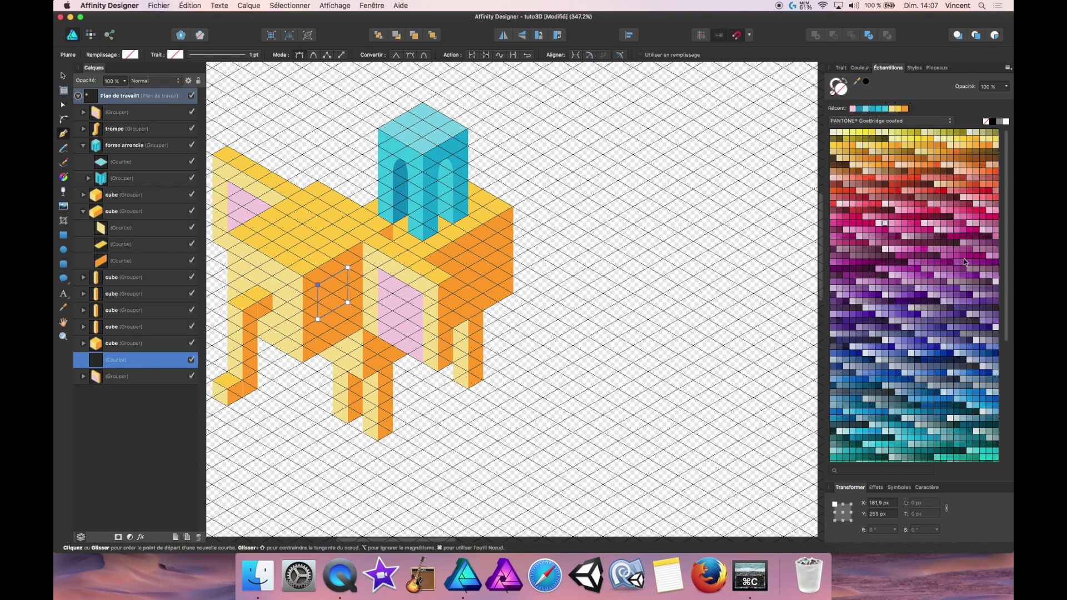
click(899, 165)
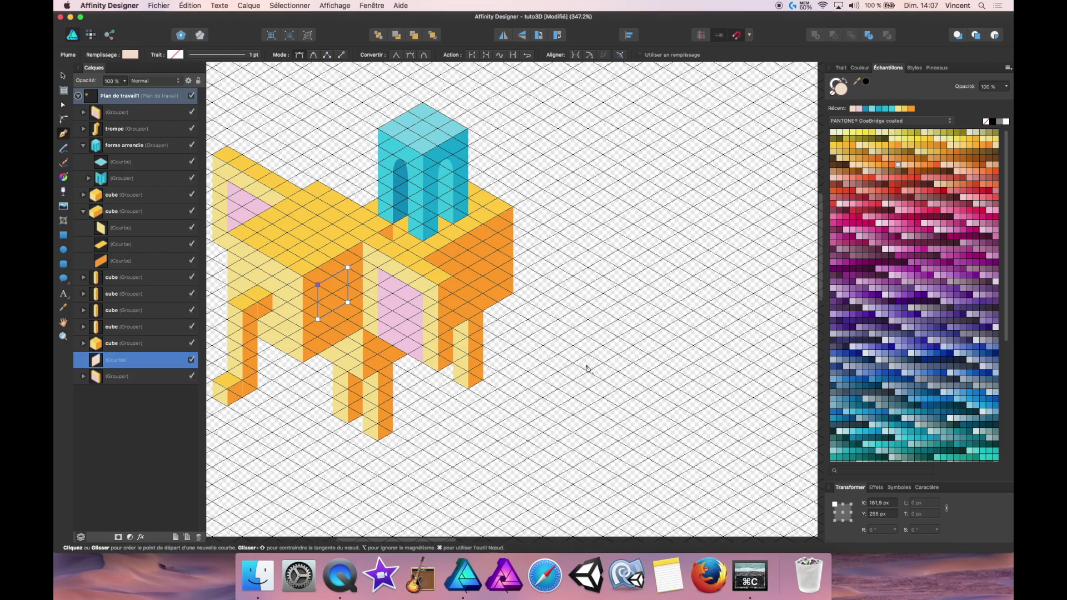
Bring the pale peach eye shape in front of all other objects
scroll(580, 368, up, 5)
scroll(561, 371, down, 6)
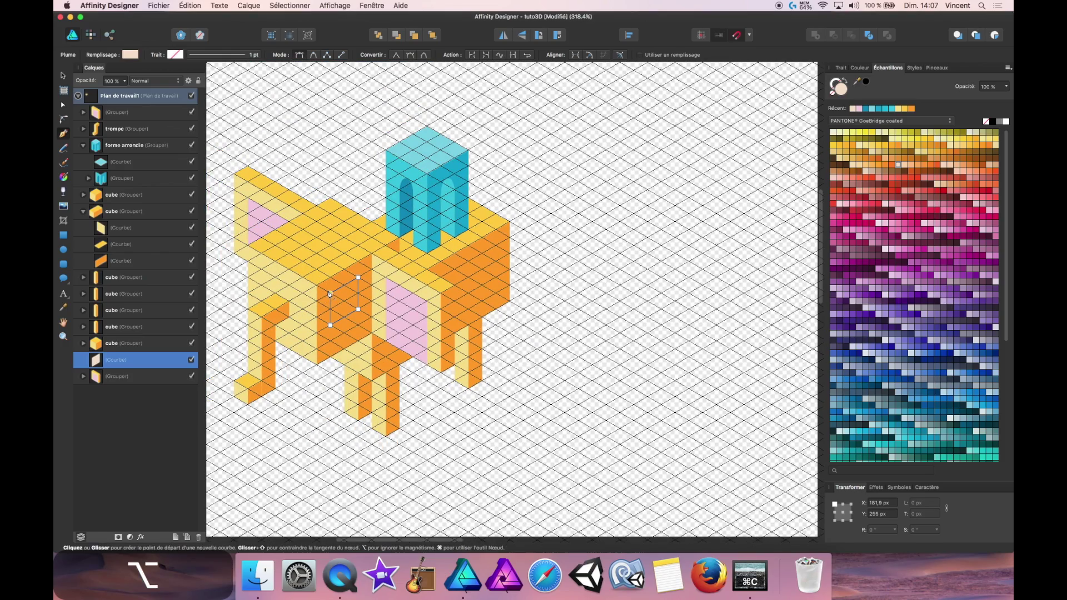
click(330, 294)
click(426, 37)
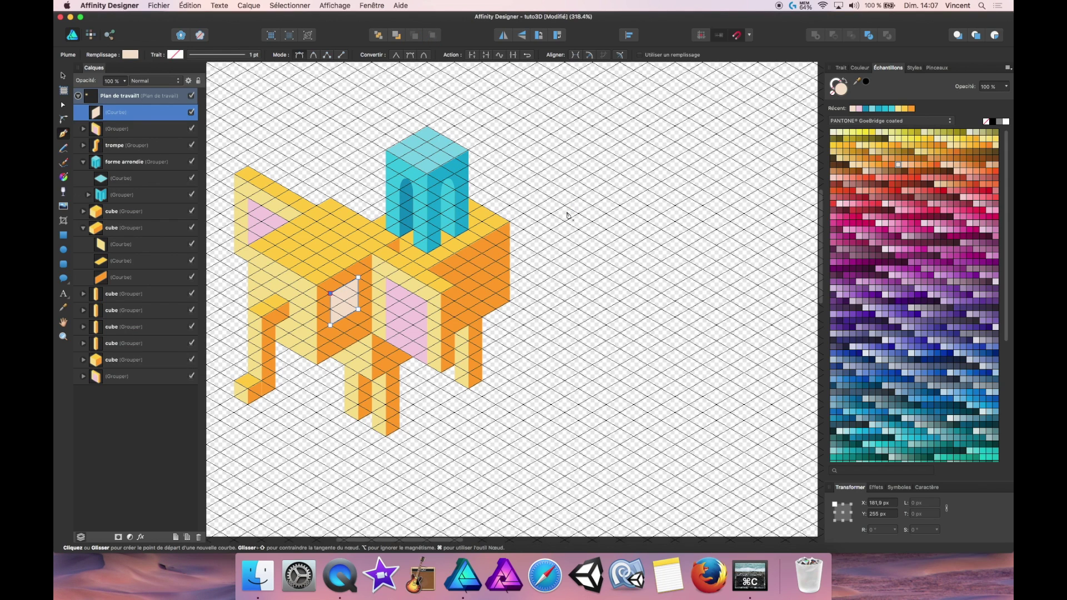
Draw a four-sided pupil, one grid cell in size, in the eye's lower front corner and fill it with dark brown
click(344, 317)
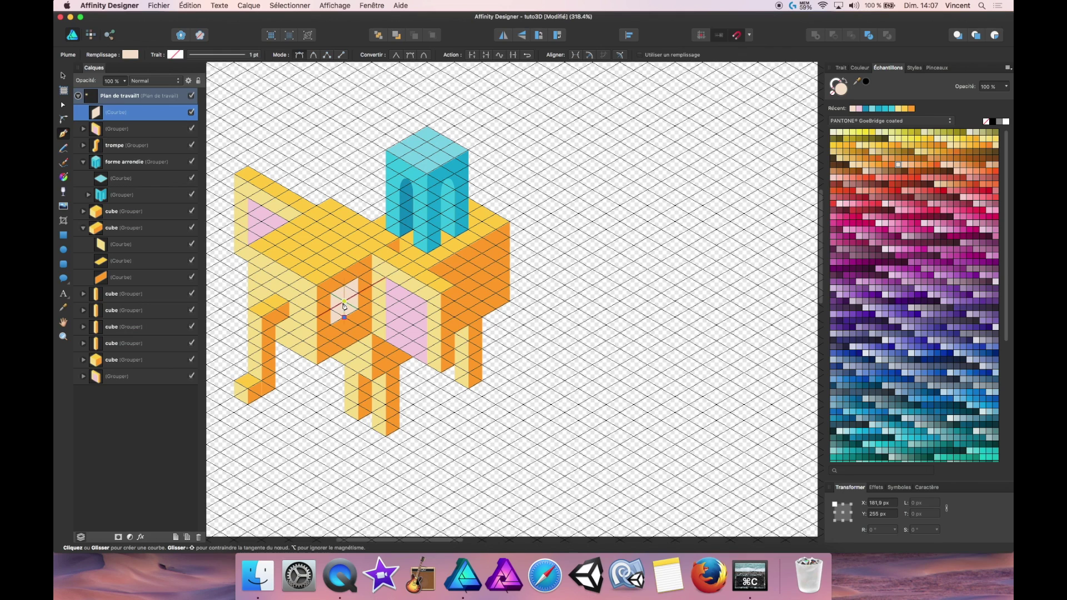
click(344, 301)
click(331, 309)
click(330, 325)
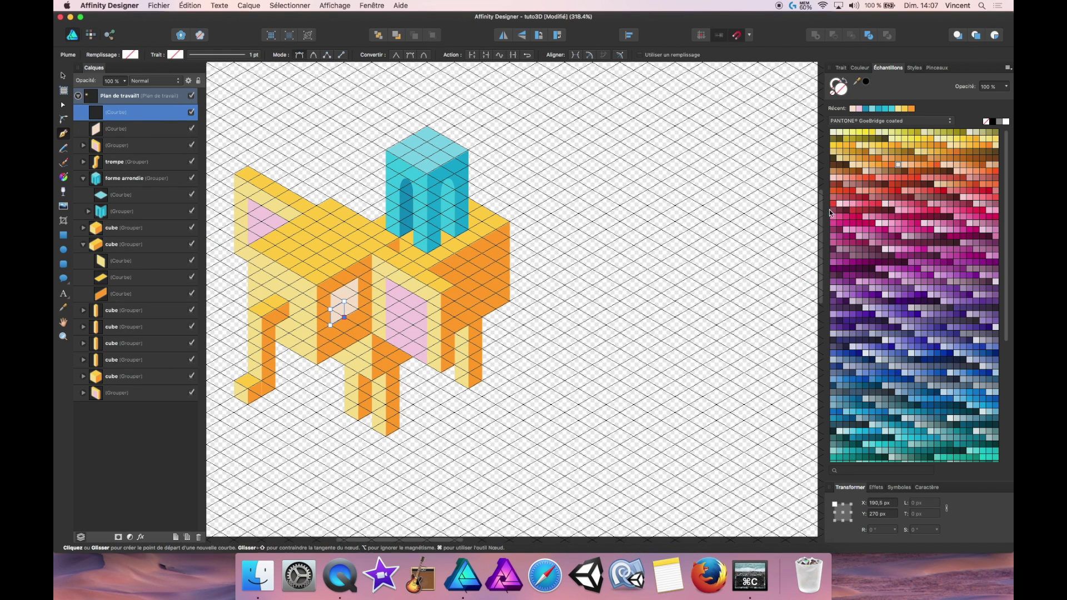
click(834, 160)
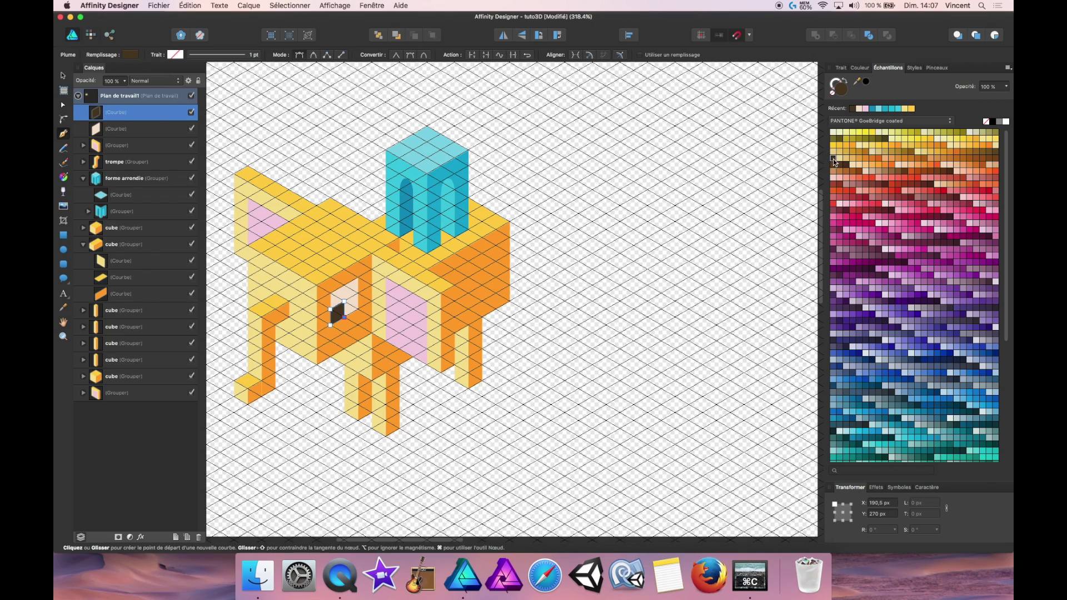
scroll(658, 223, down, 1)
scroll(658, 223, down, 2)
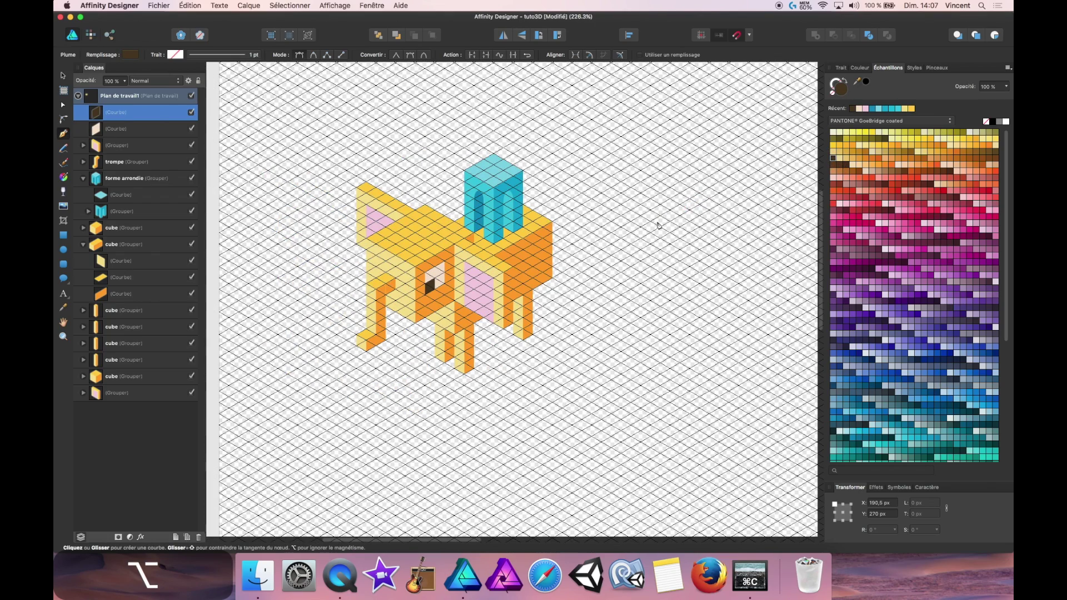
scroll(658, 225, up, 1)
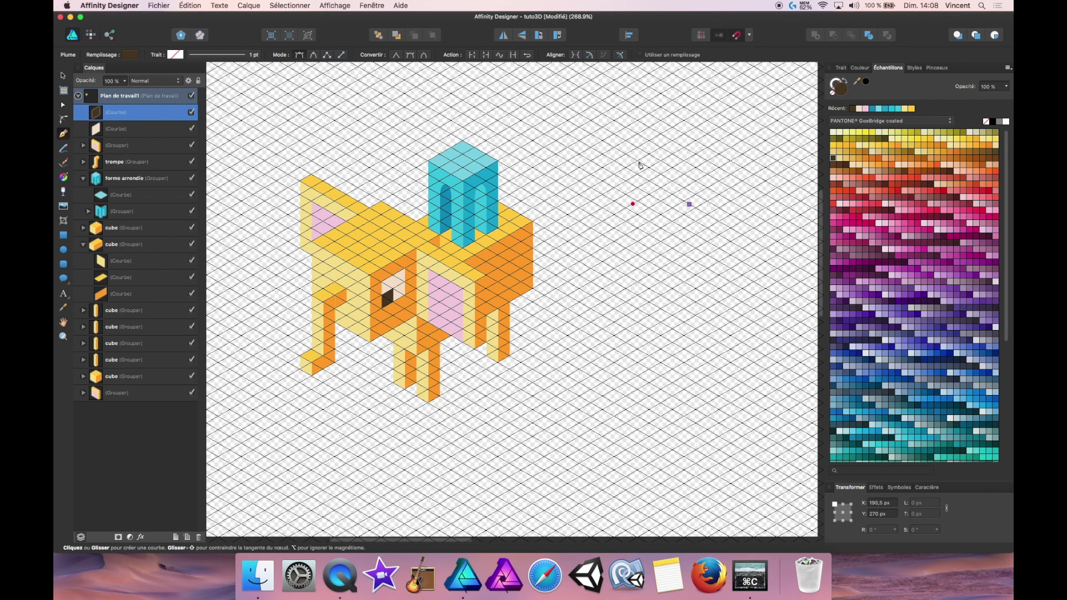
Complete the curved text on the circular elephant badge as "Abonne toi :)" and select it with the Move tool
text(to)
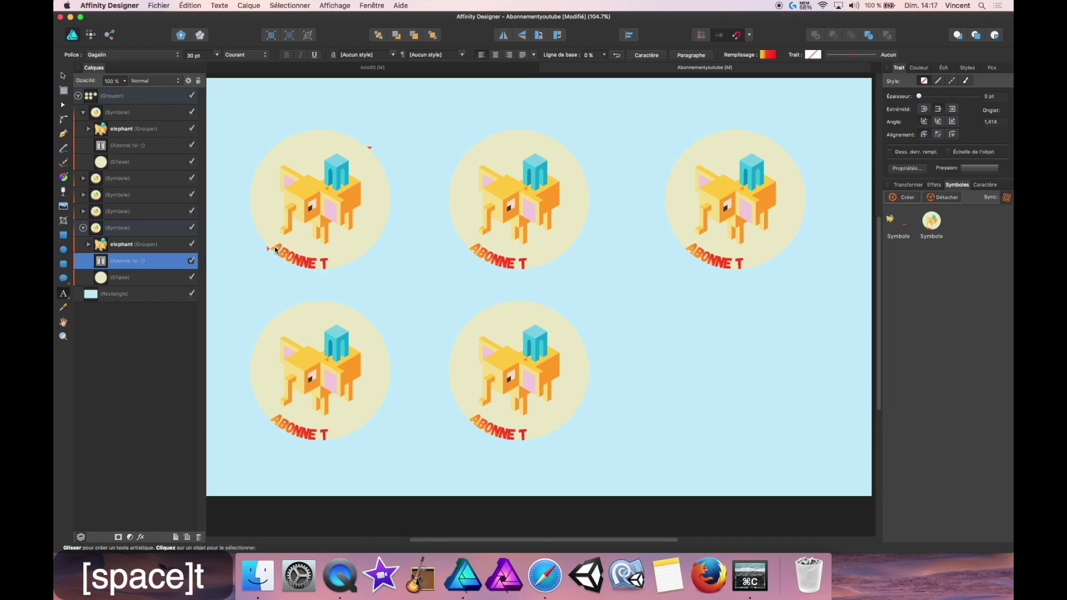
text(i :))
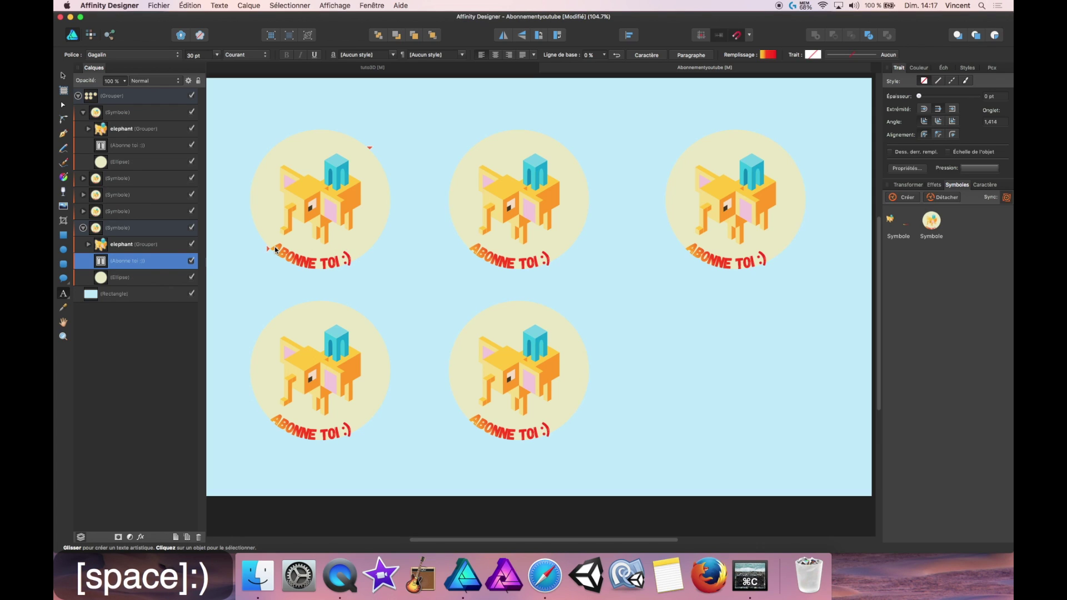
click(245, 131)
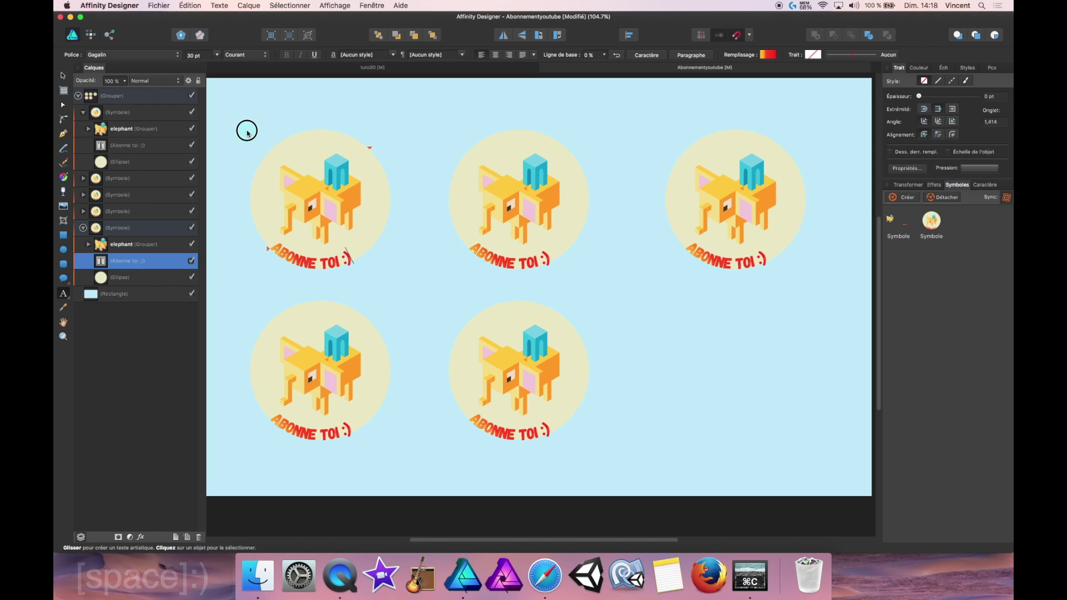
click(110, 265)
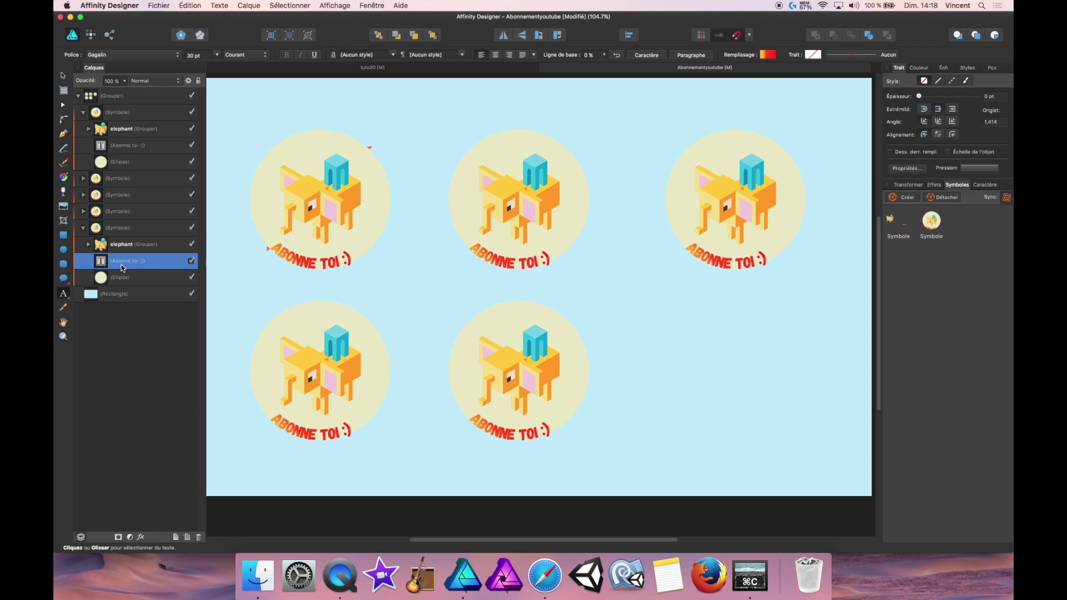
key(v)
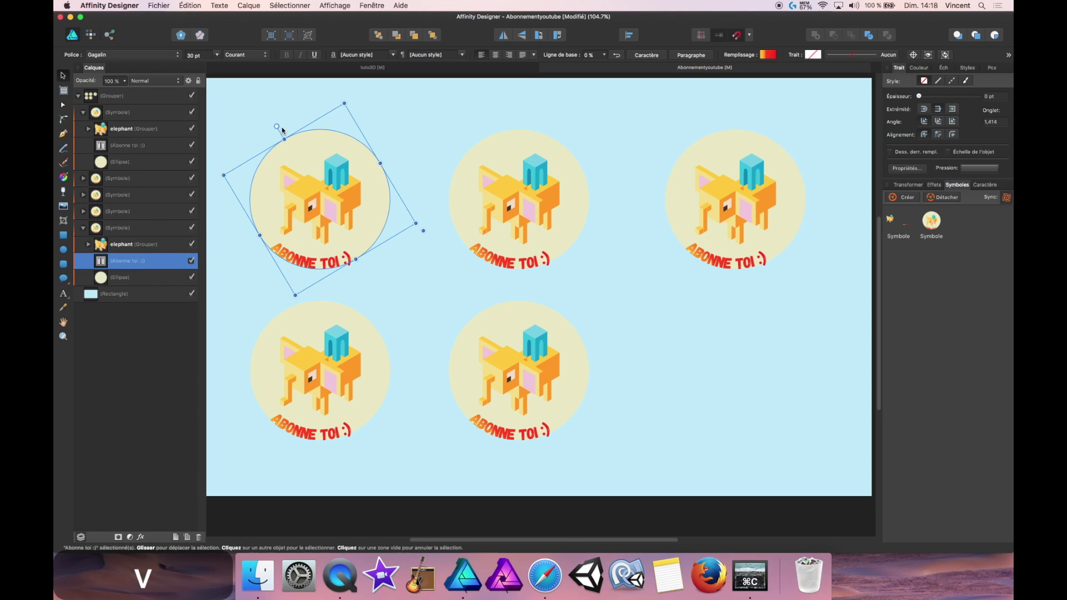